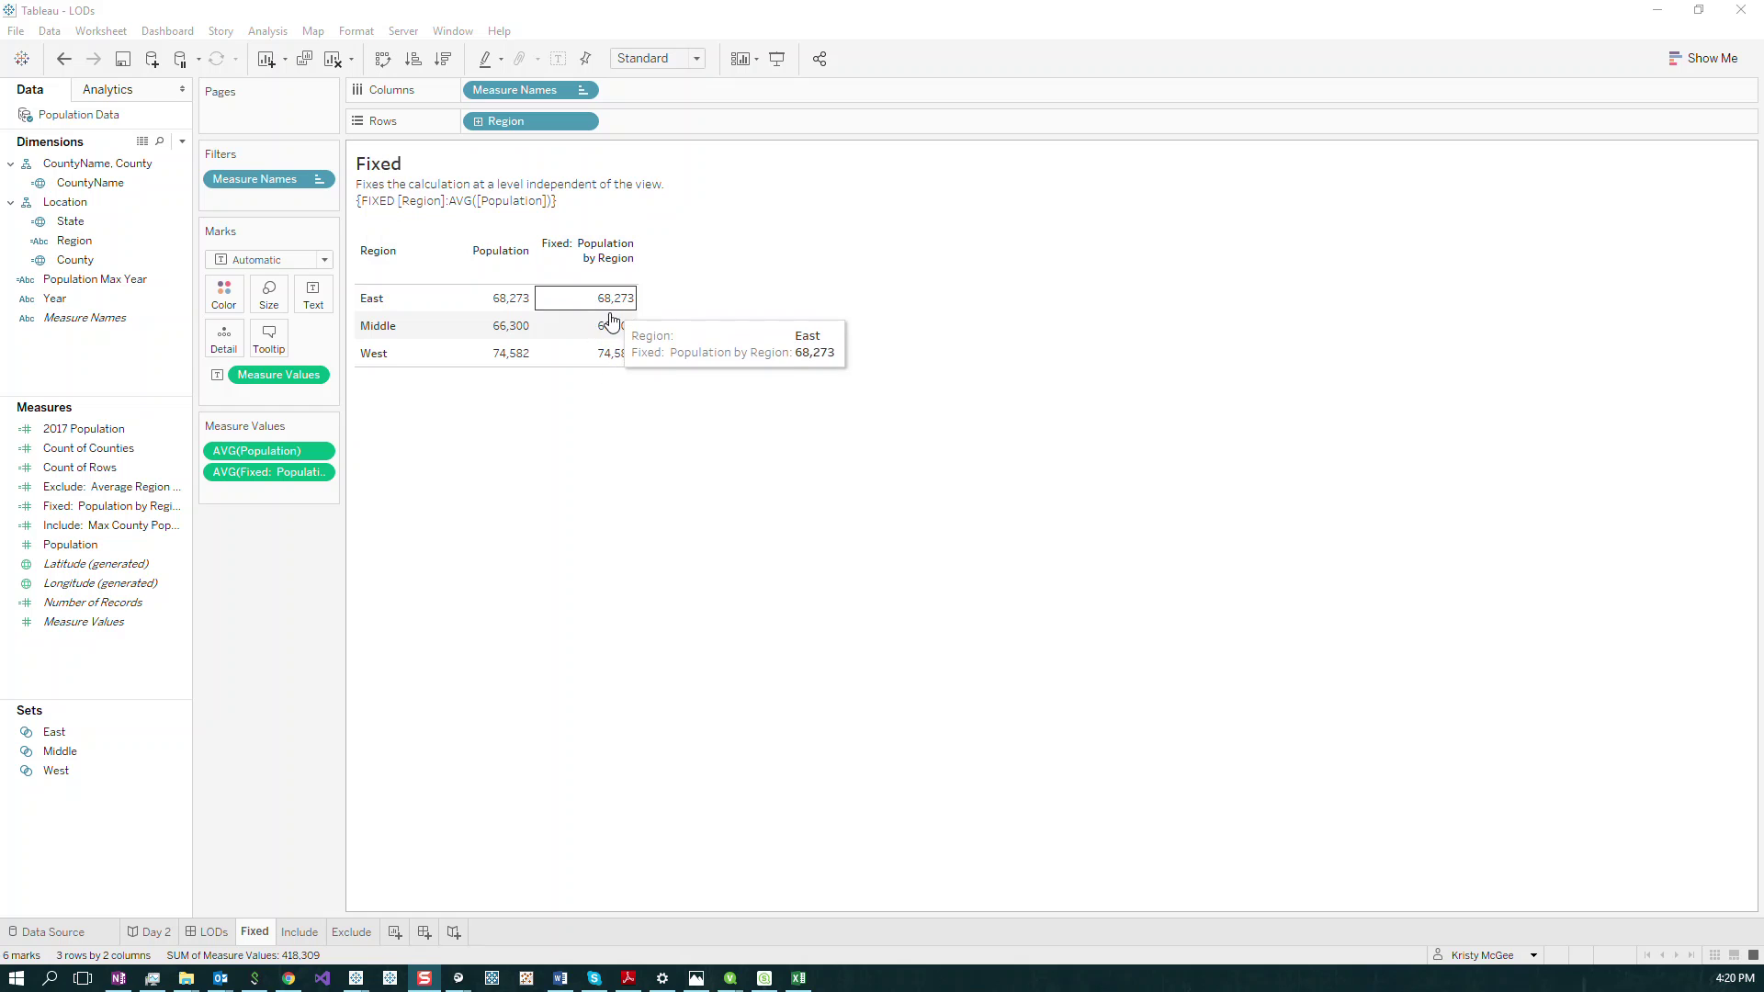
# Drill the Region rows down to County level, and remove Region from the rows so only County remains.
pyautogui.moveTo(609, 358)
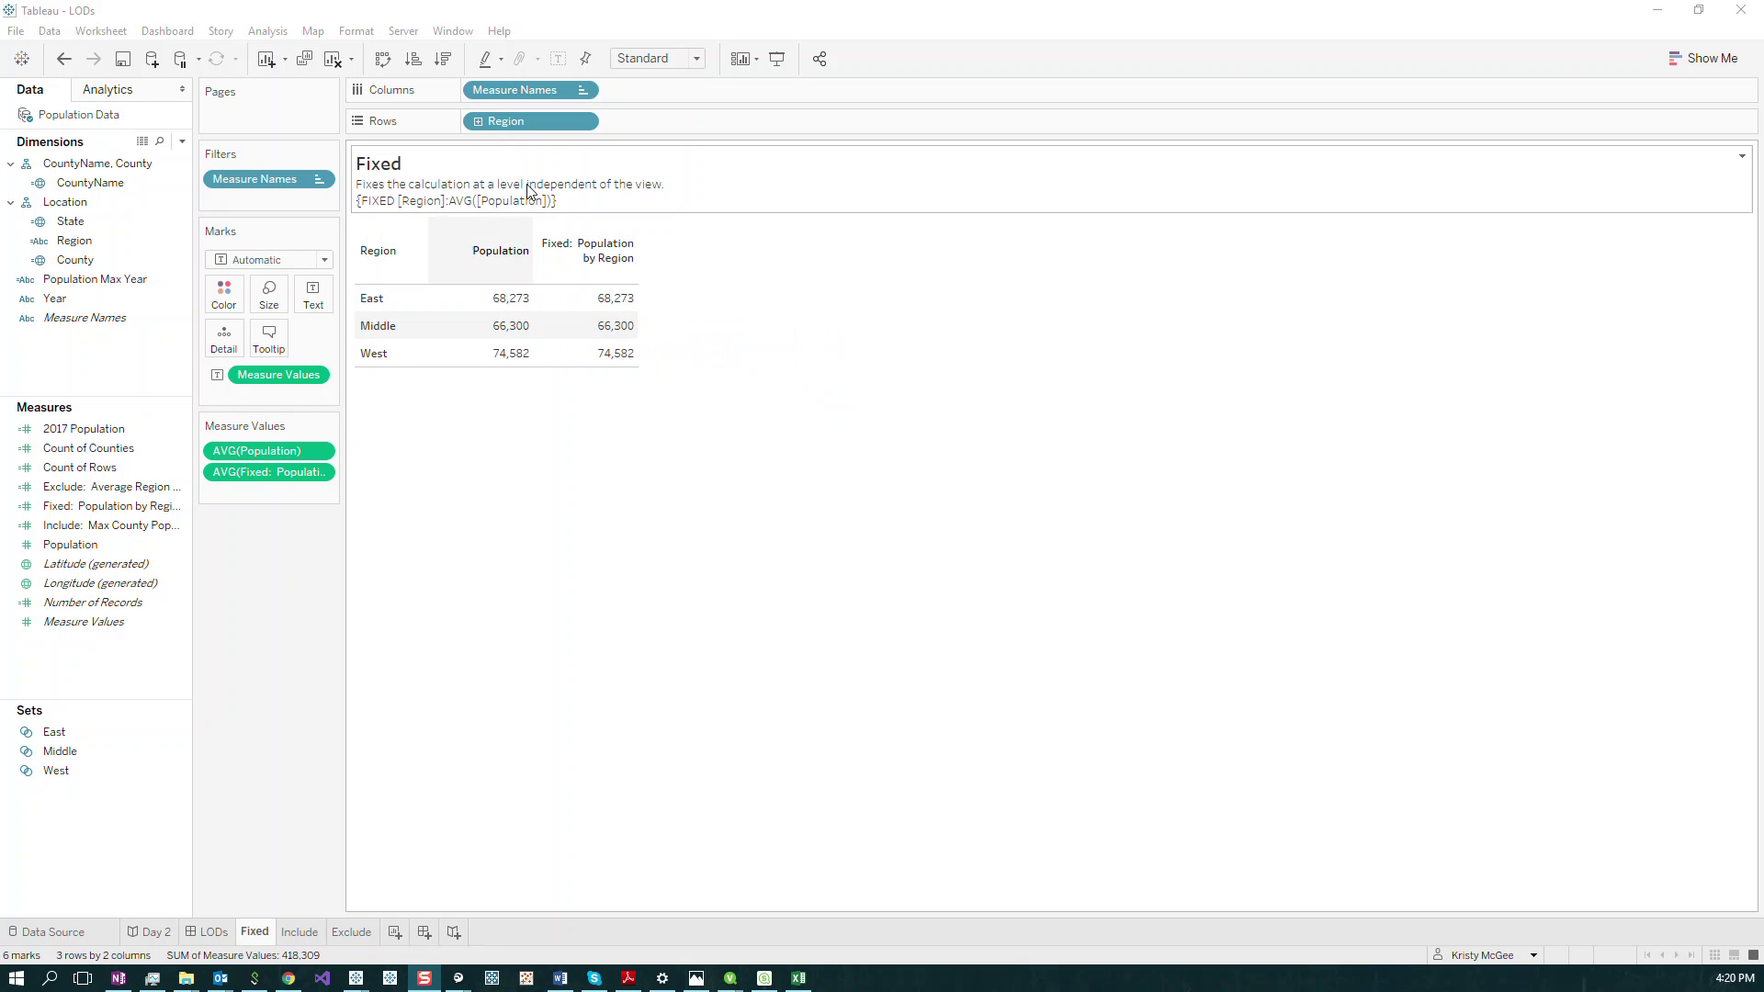
pyautogui.click(478, 122)
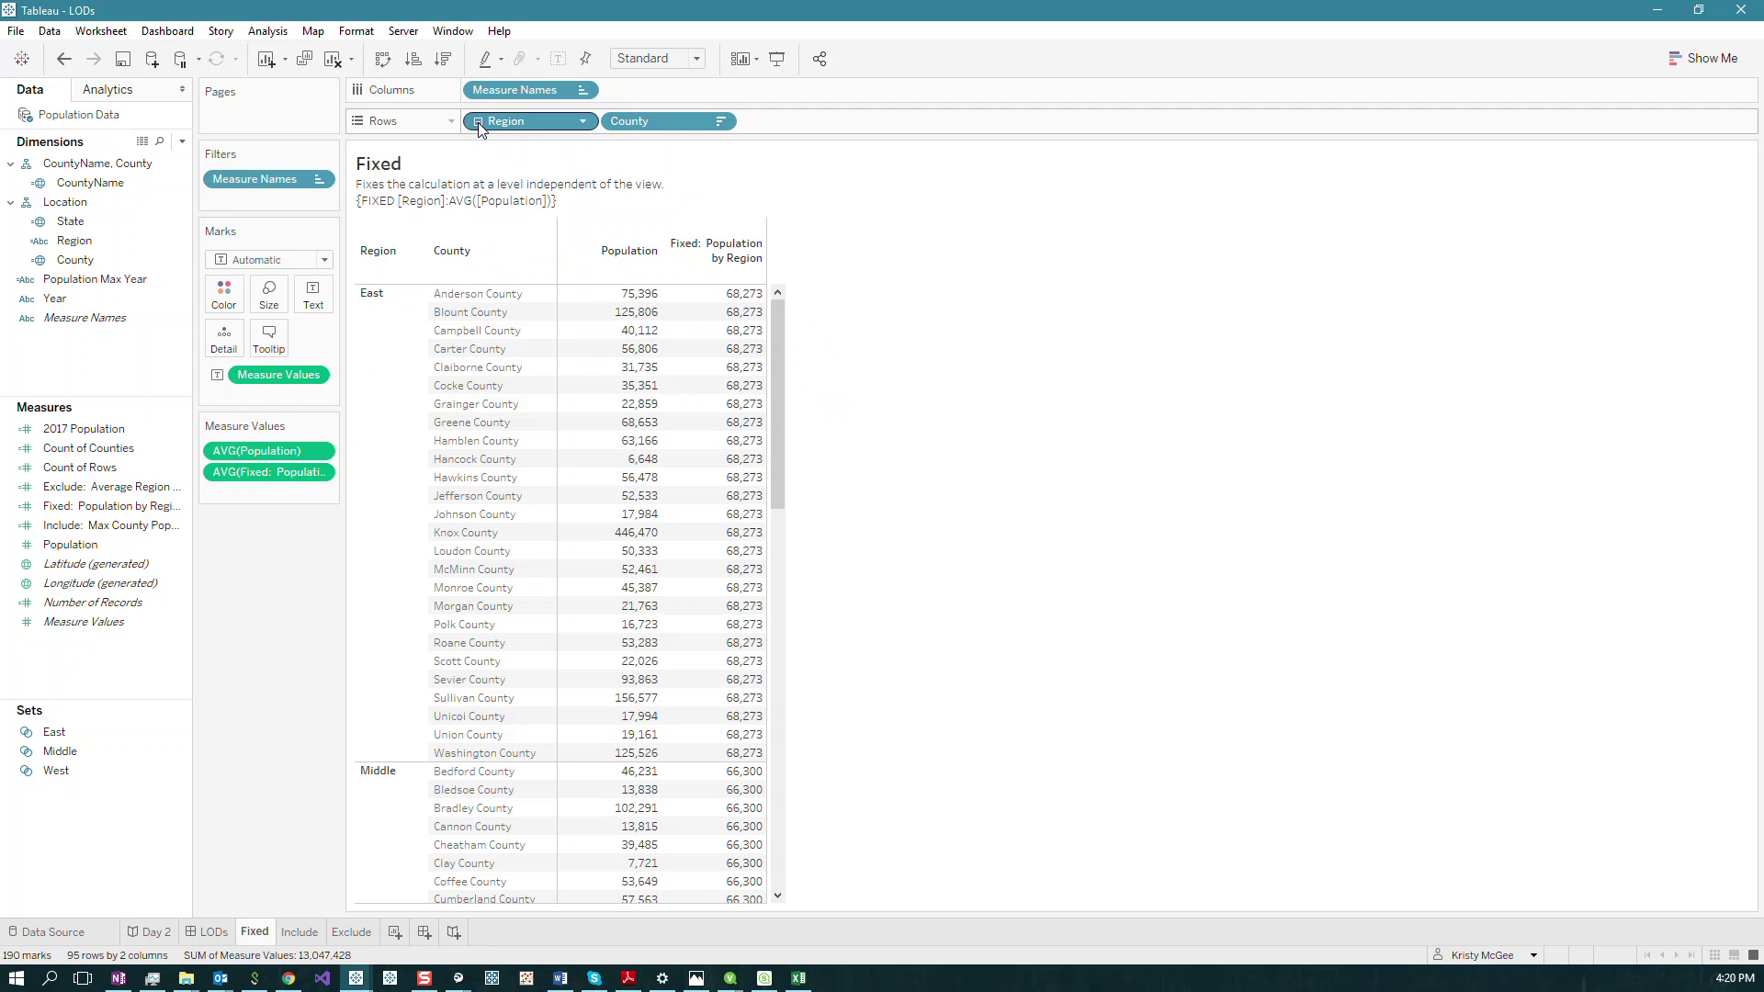
pyautogui.moveTo(721, 332)
pyautogui.moveTo(532, 121); pyautogui.dragTo(125, 316)
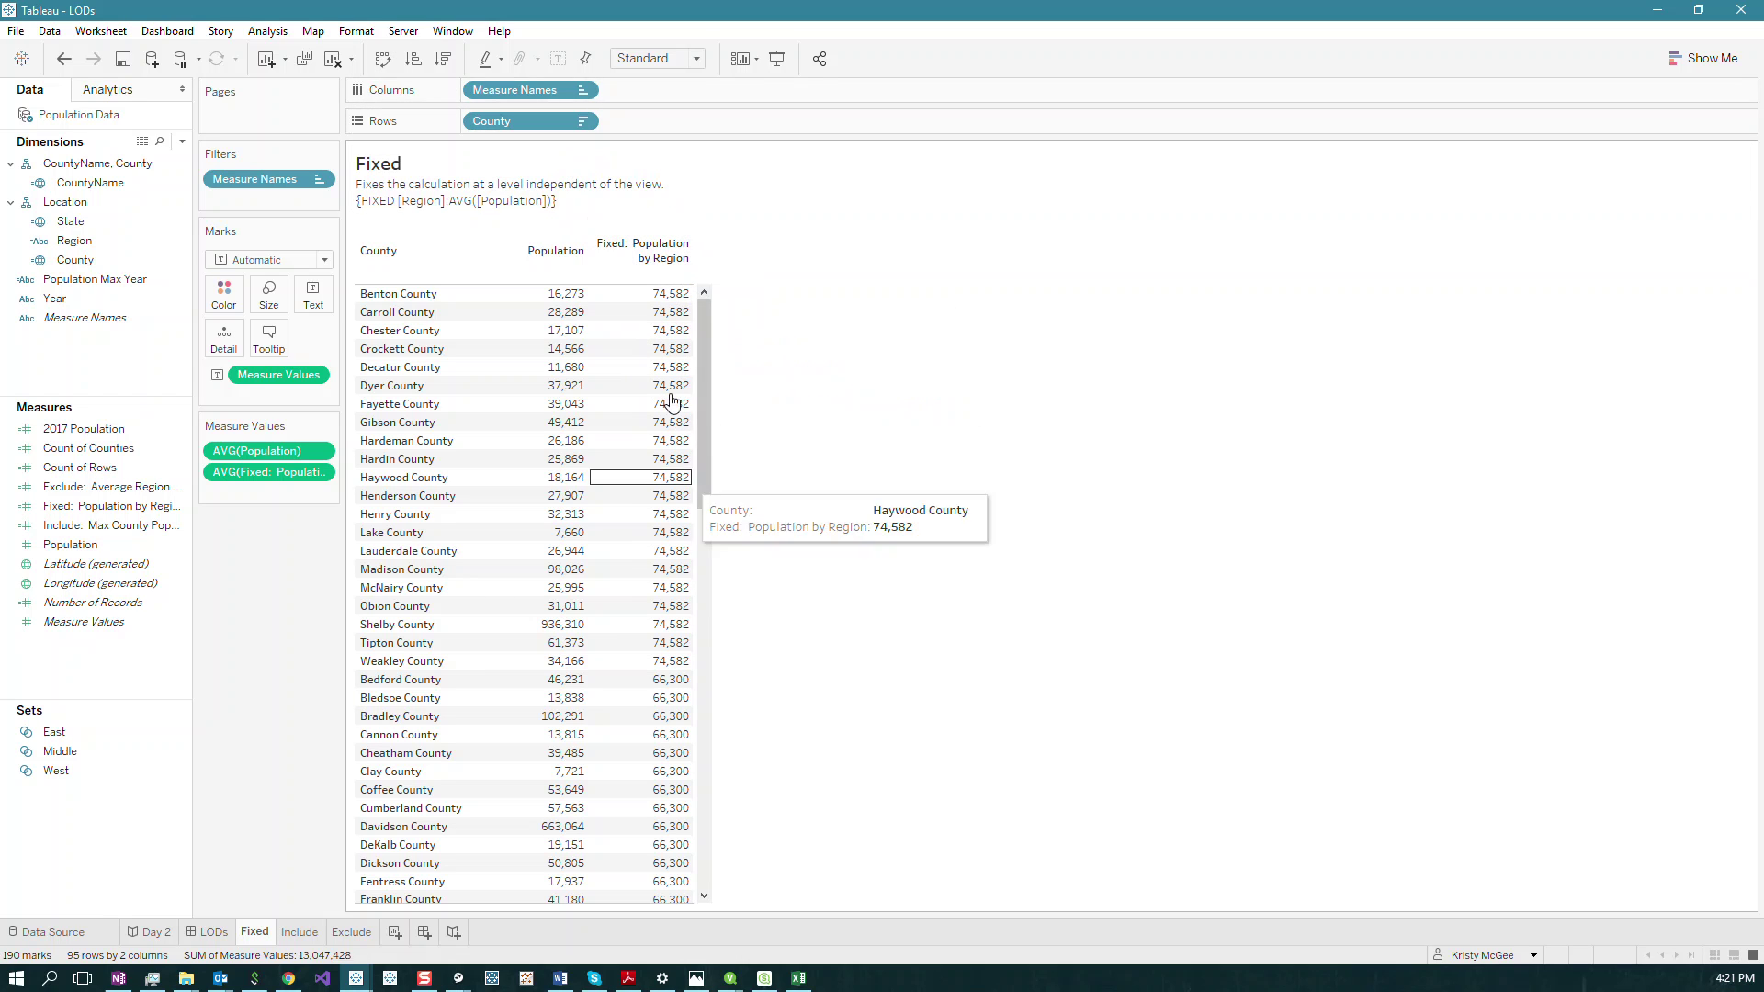
# Check County's sort settings, and examine the fixed regional average values across the county rows.
pyautogui.click(582, 121)
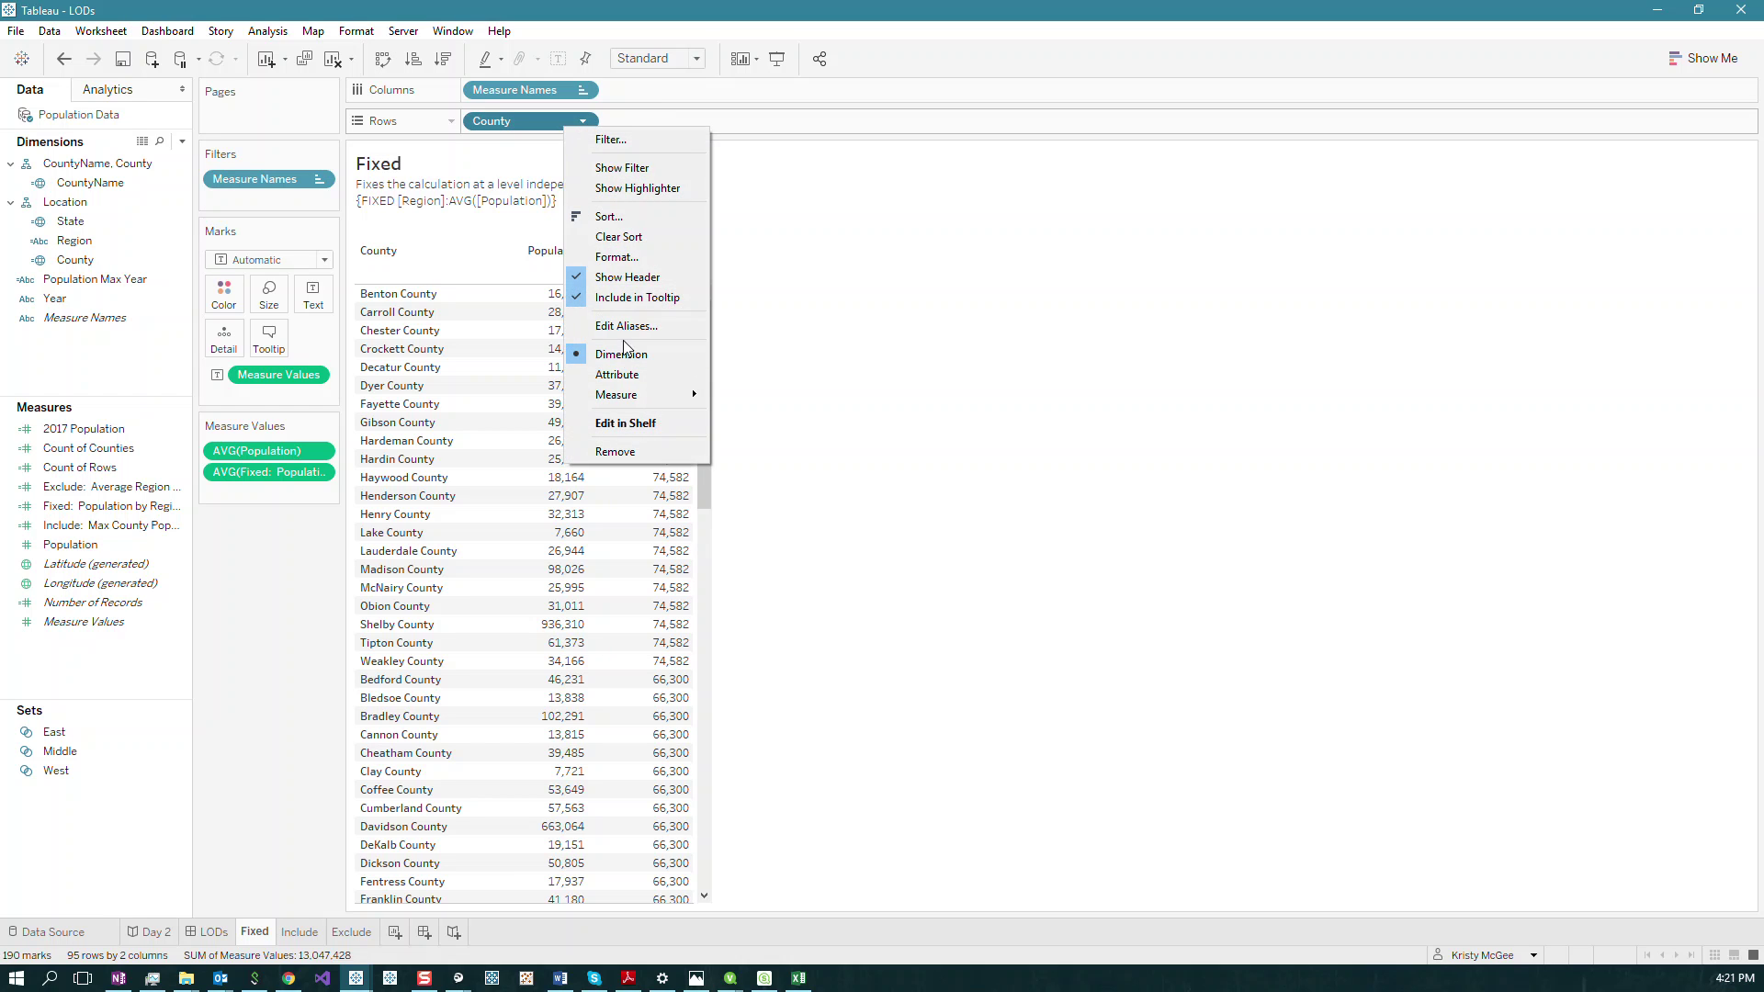
pyautogui.click(638, 217)
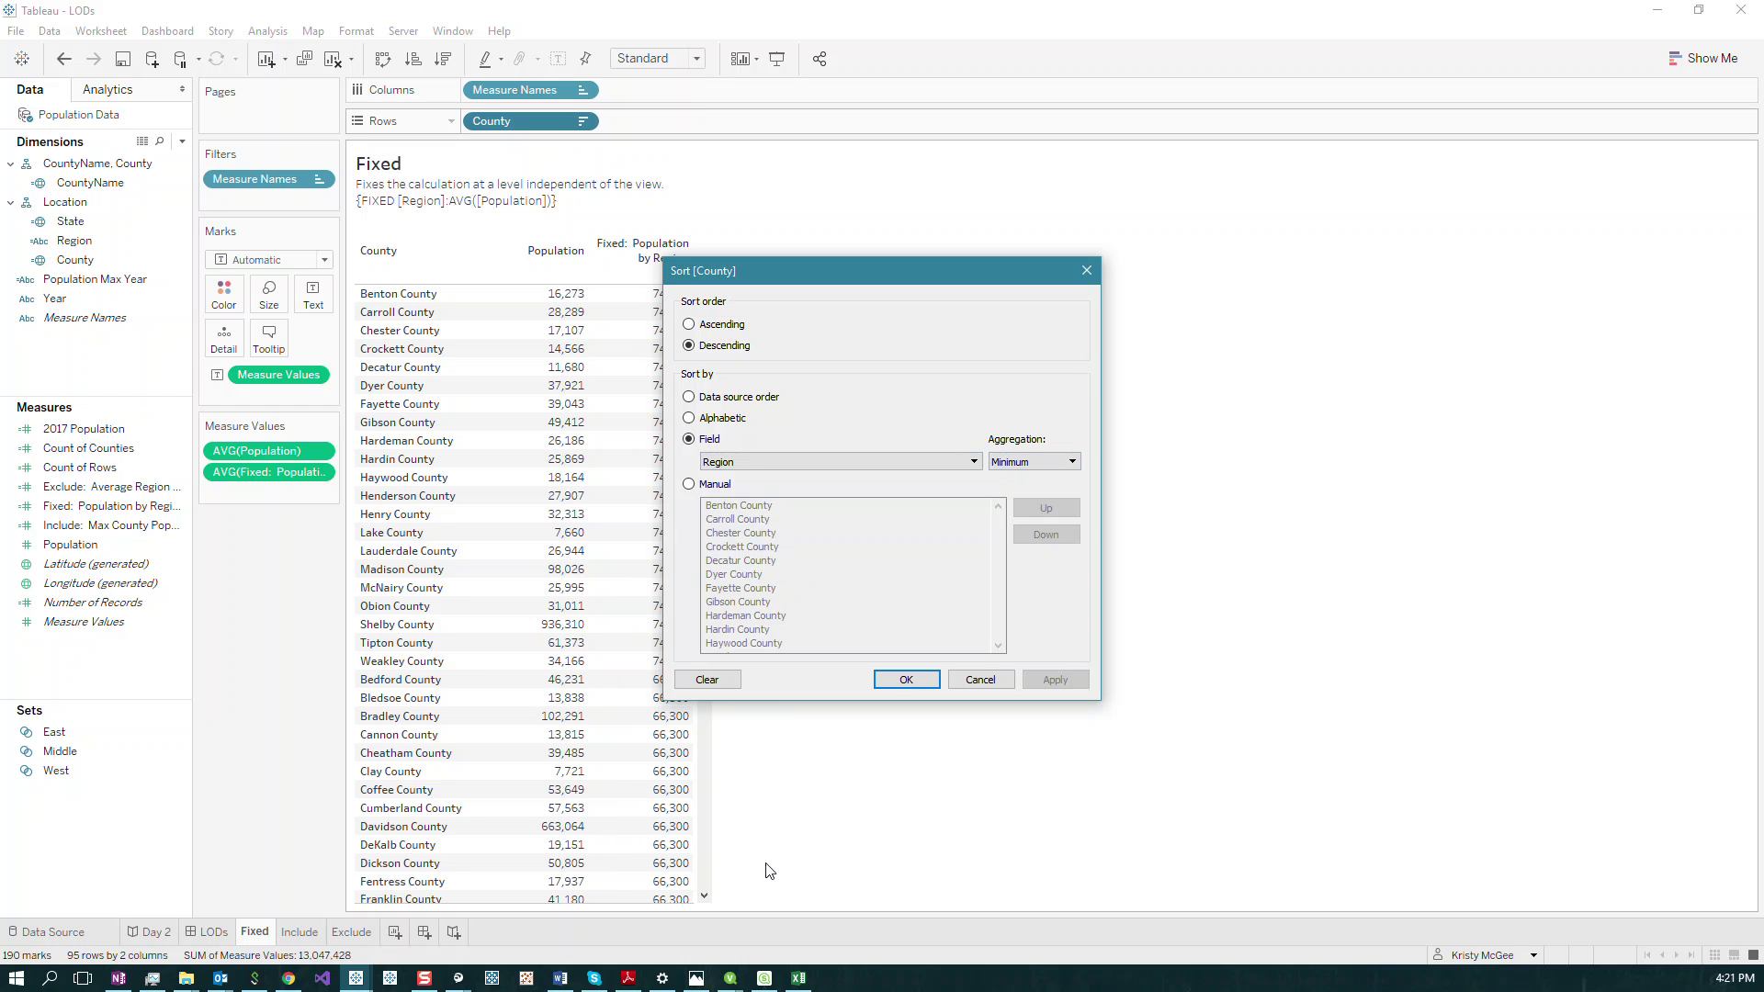
pyautogui.click(909, 680)
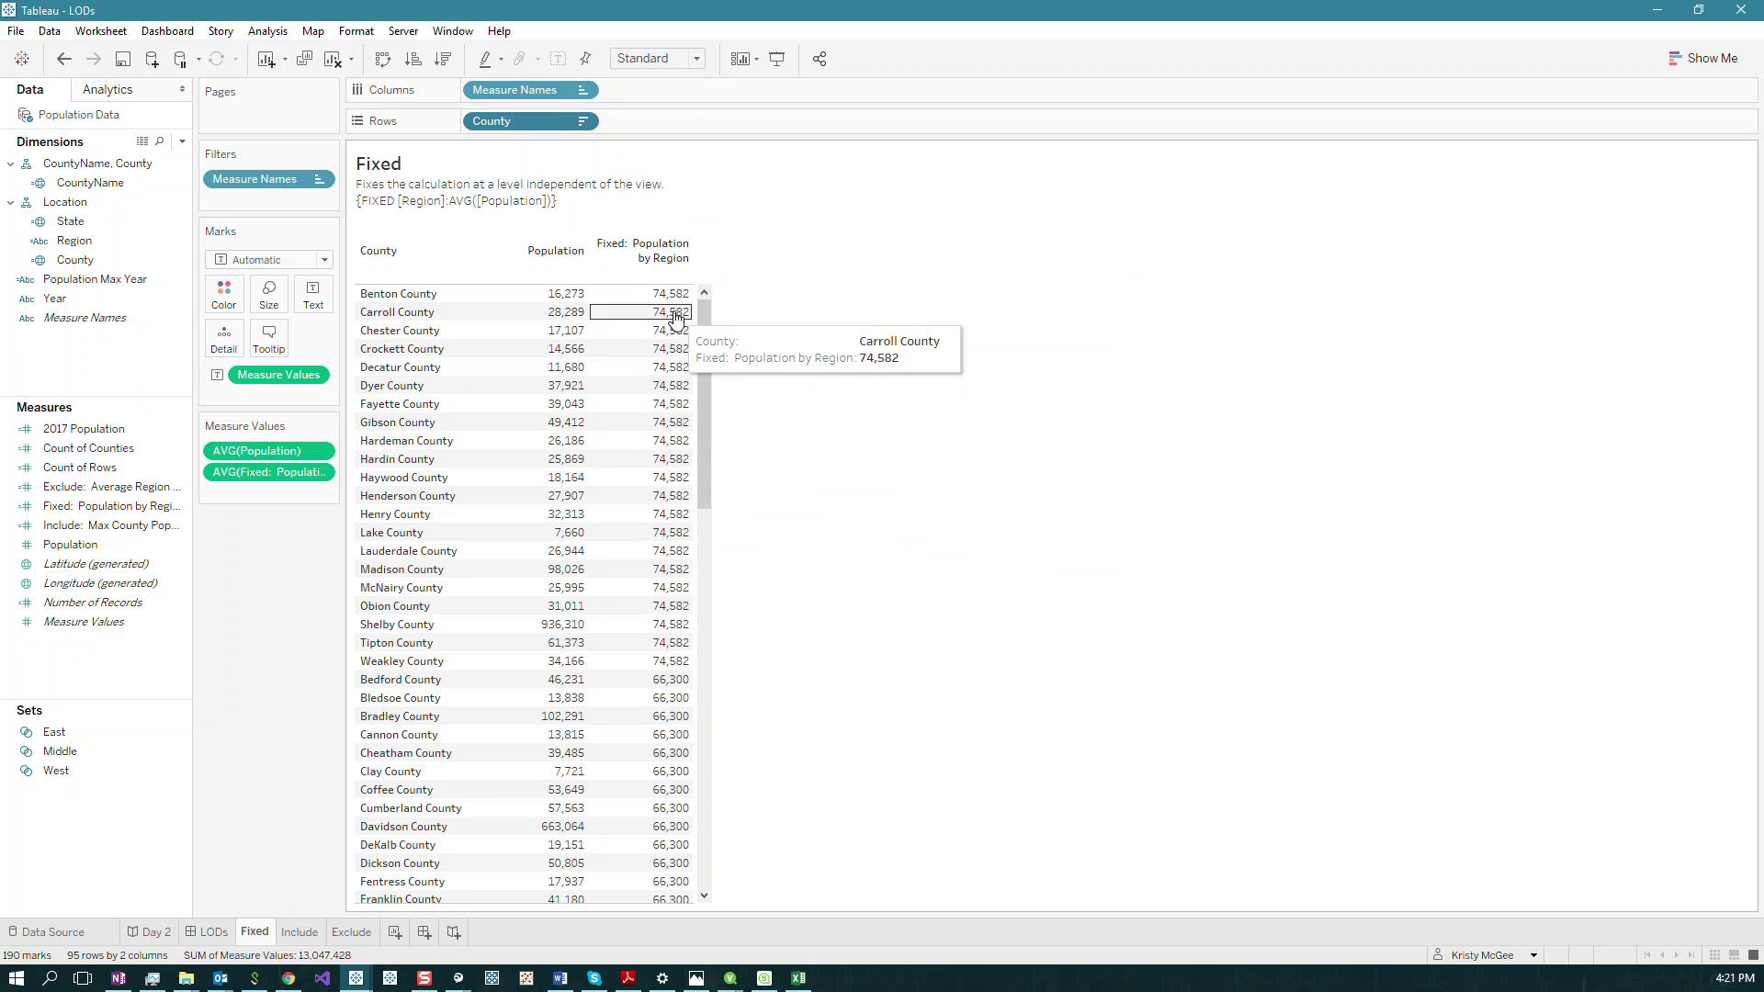
pyautogui.scroll(-1, 678, 673)
pyautogui.scroll(-8, 678, 673)
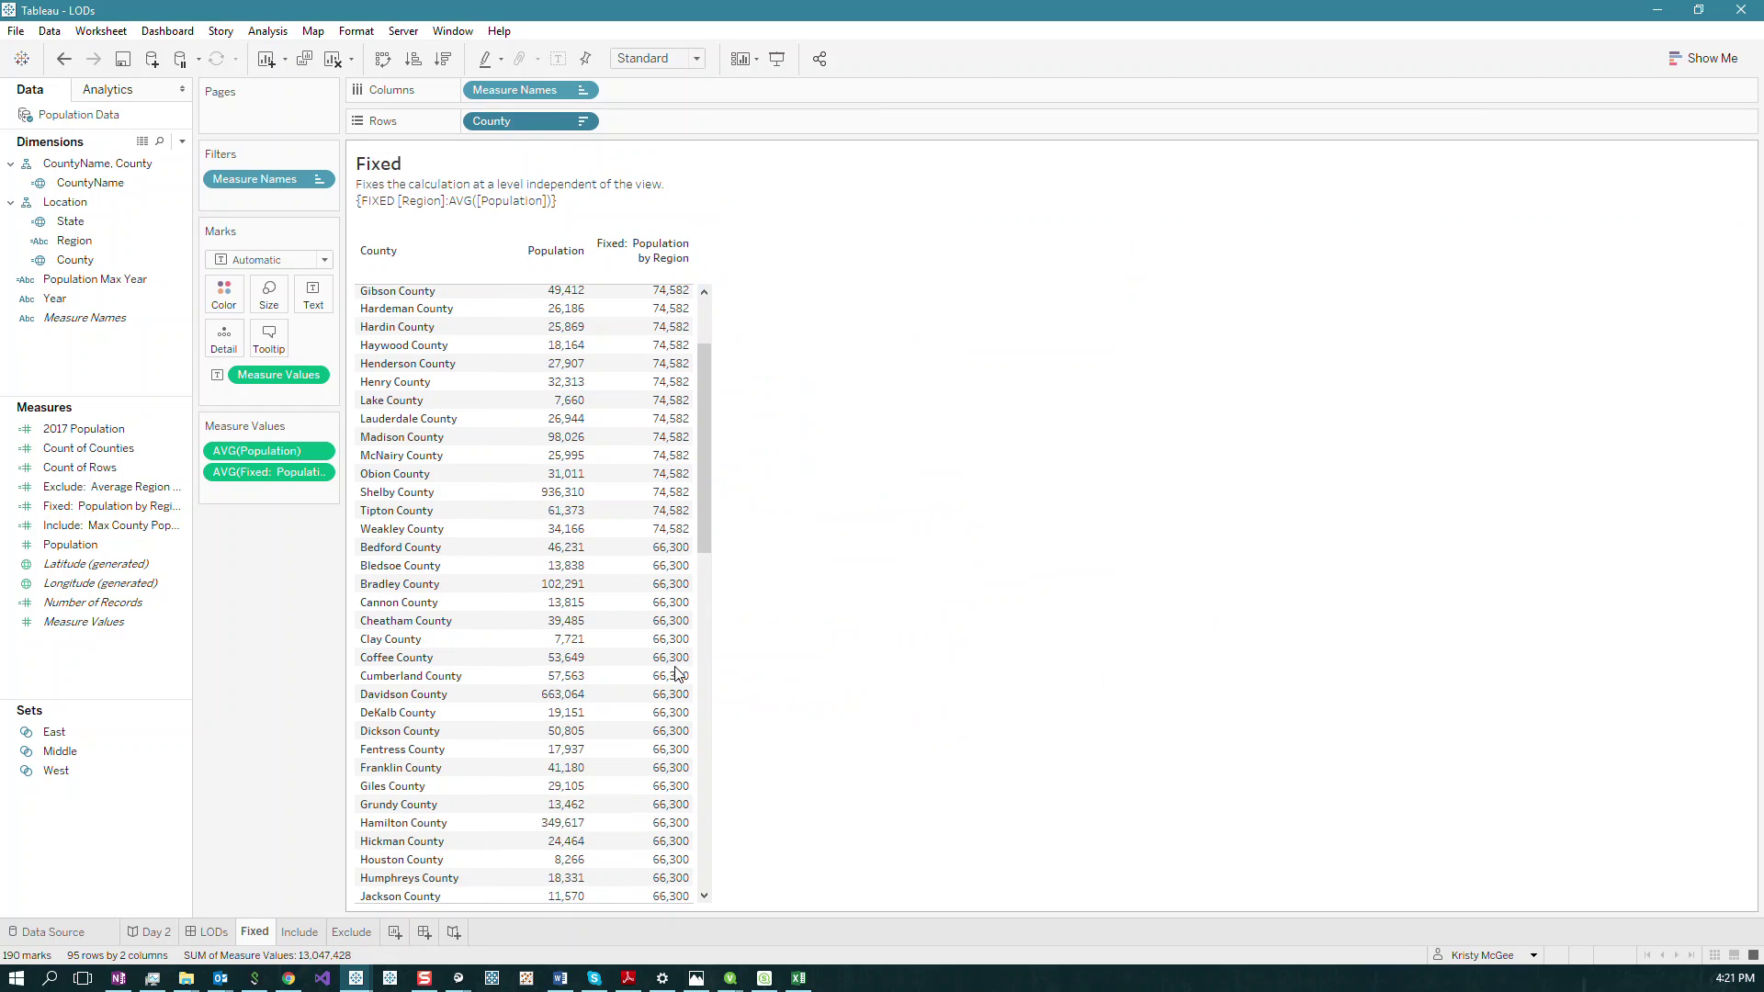
pyautogui.scroll(-4, 678, 674)
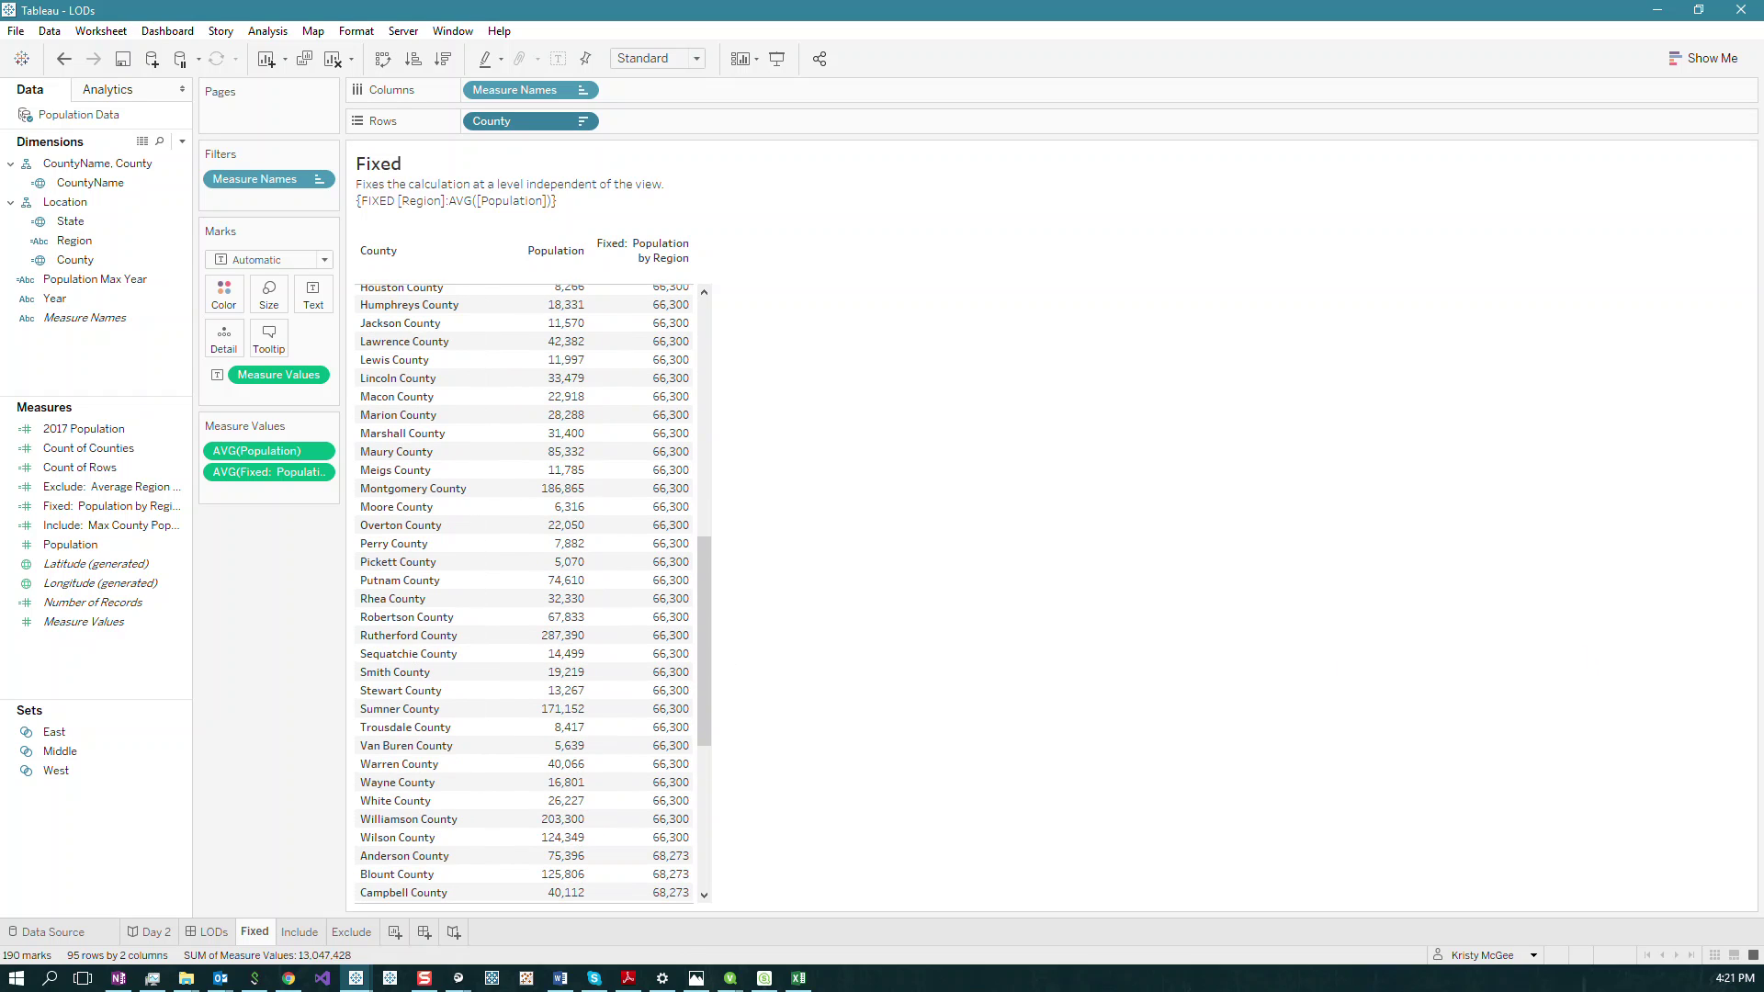
# Remove the Fixed: Population by Region and Population measures from the view, leaving only the county list.
pyautogui.hotkey('shift', 'F10')
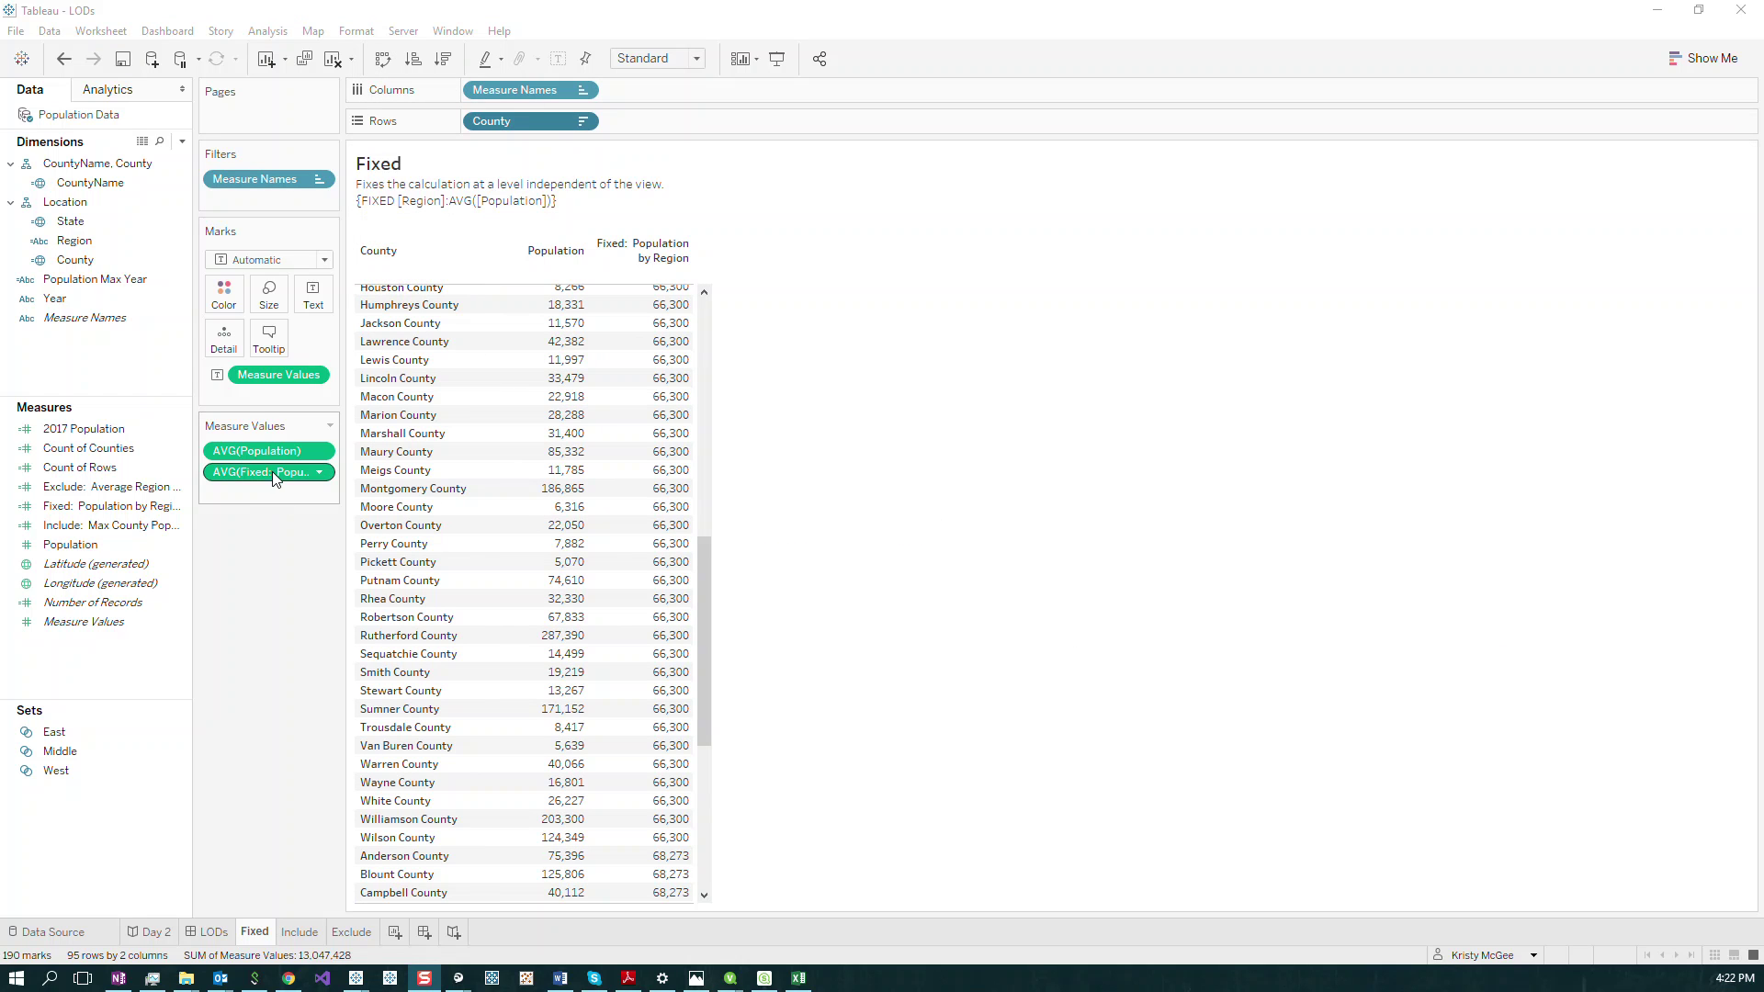
pyautogui.moveTo(269, 472); pyautogui.dragTo(306, 451)
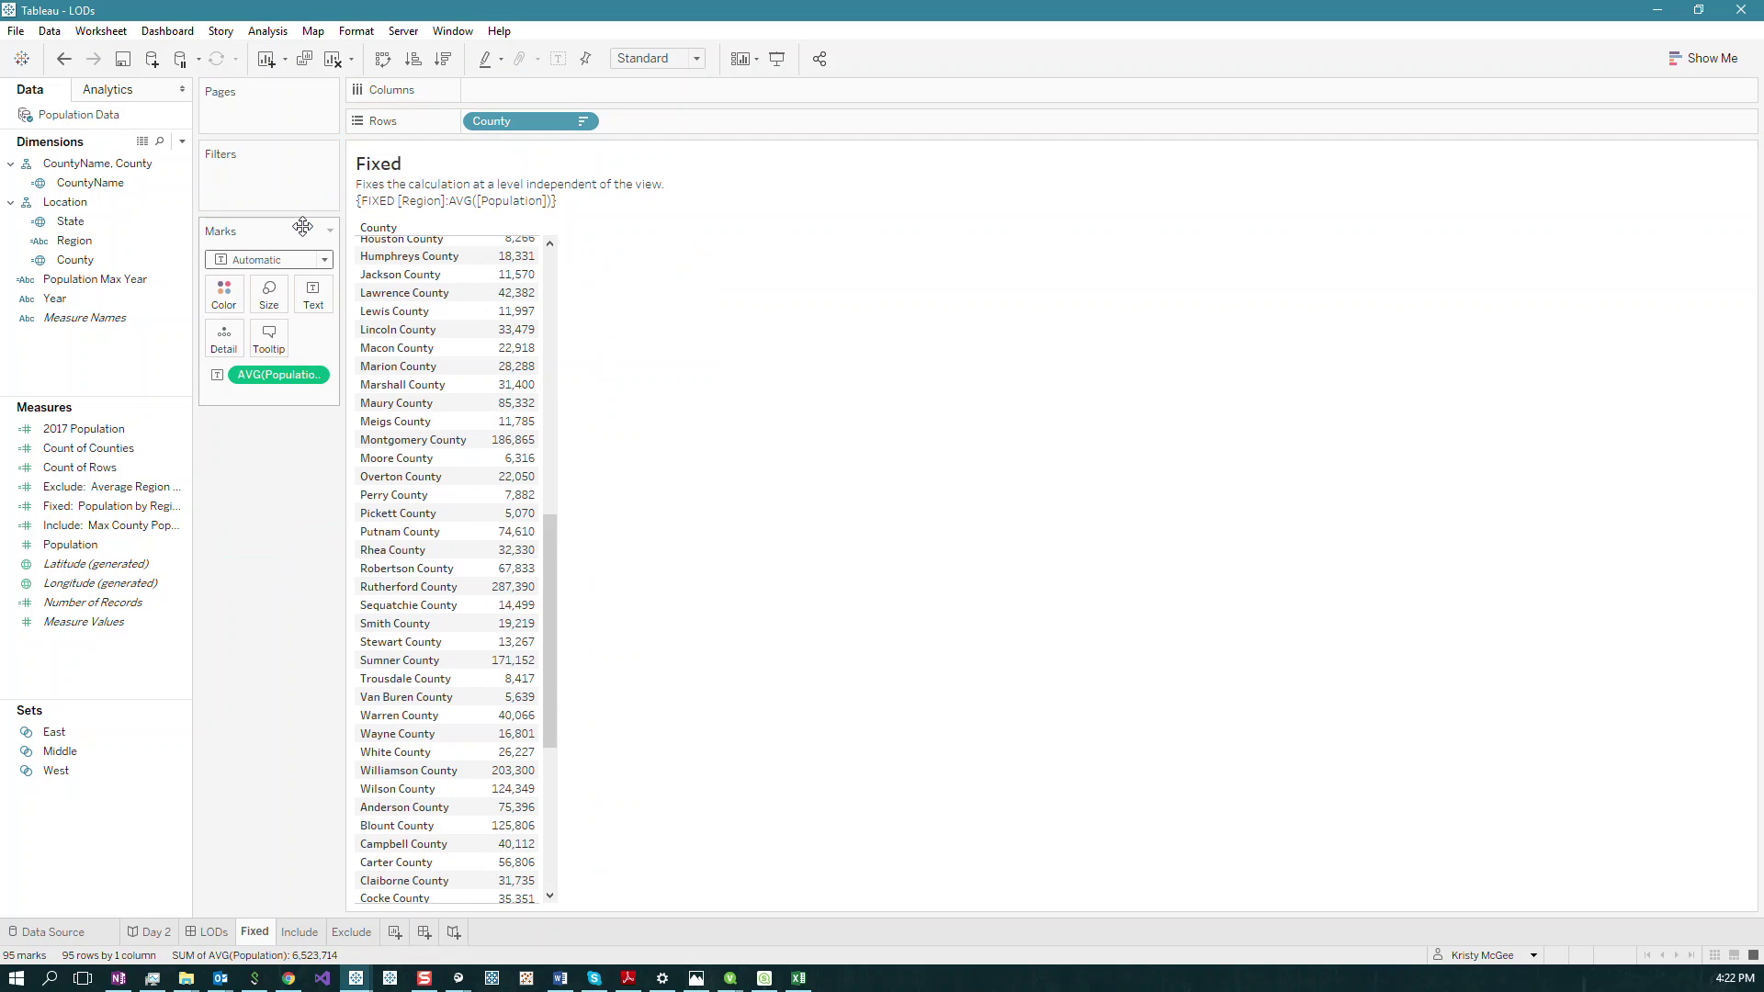
pyautogui.moveTo(272, 375); pyautogui.dragTo(315, 518)
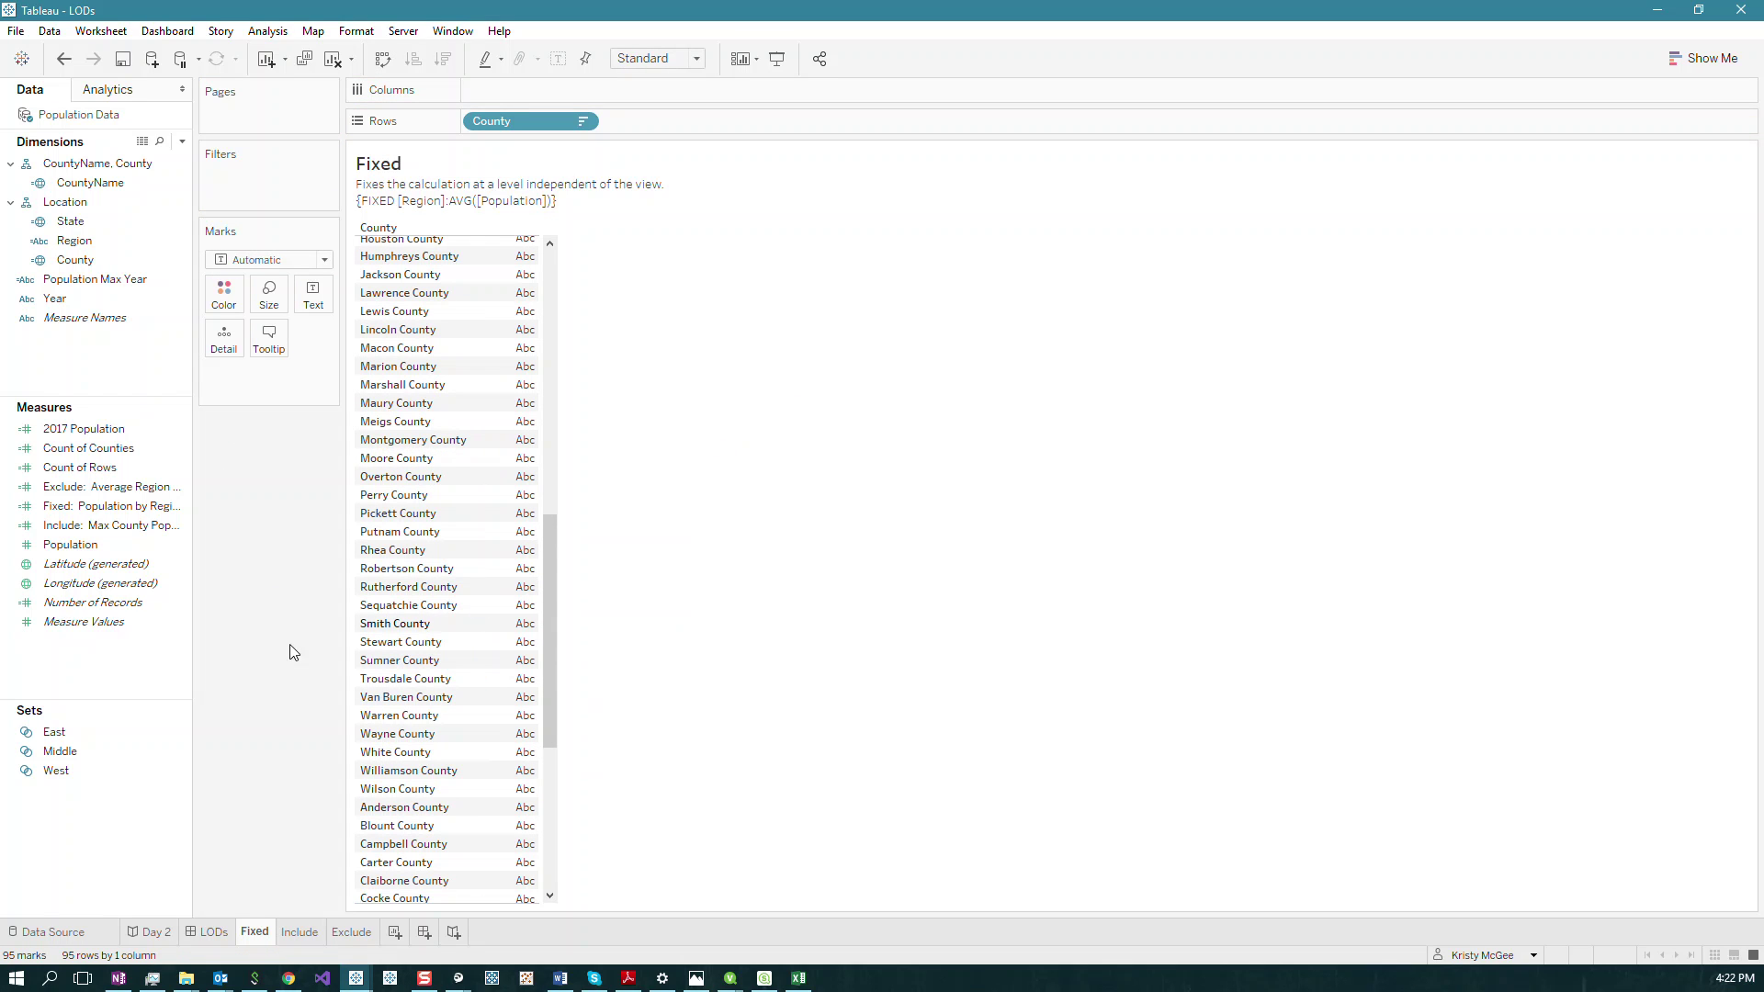
# Create a calculated field named Region Population and show the function reference in its editor.
pyautogui.rightClick(122, 673)
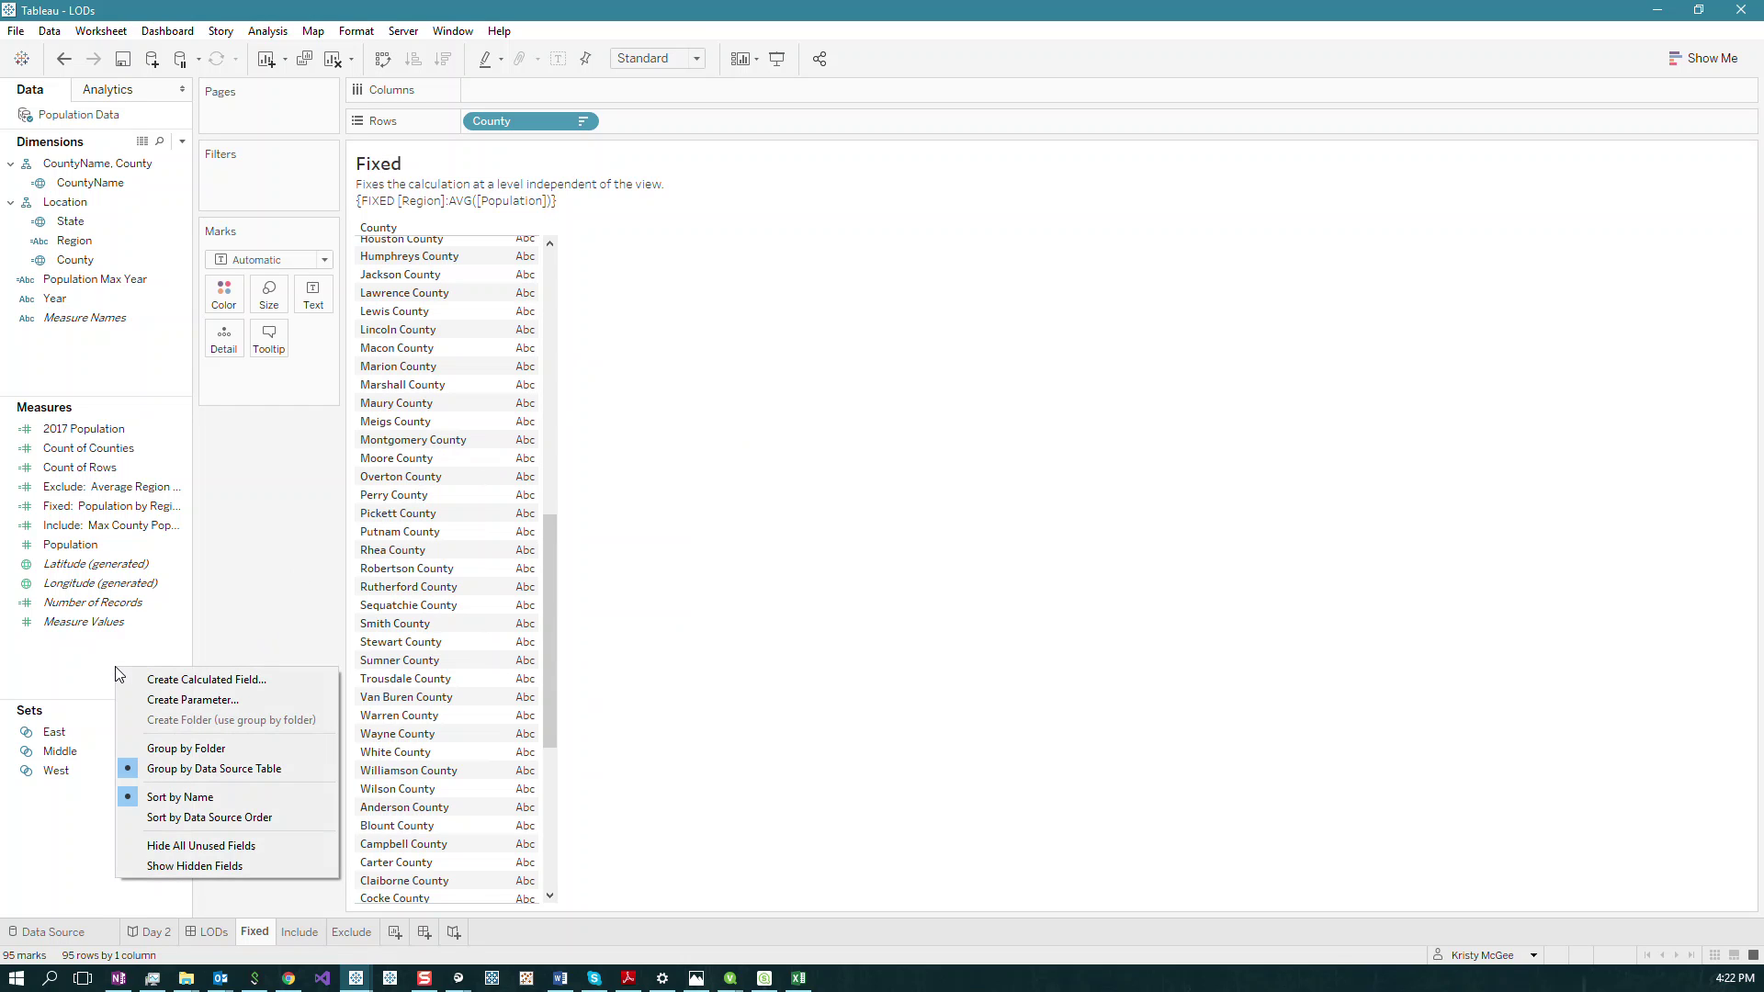
pyautogui.click(211, 680)
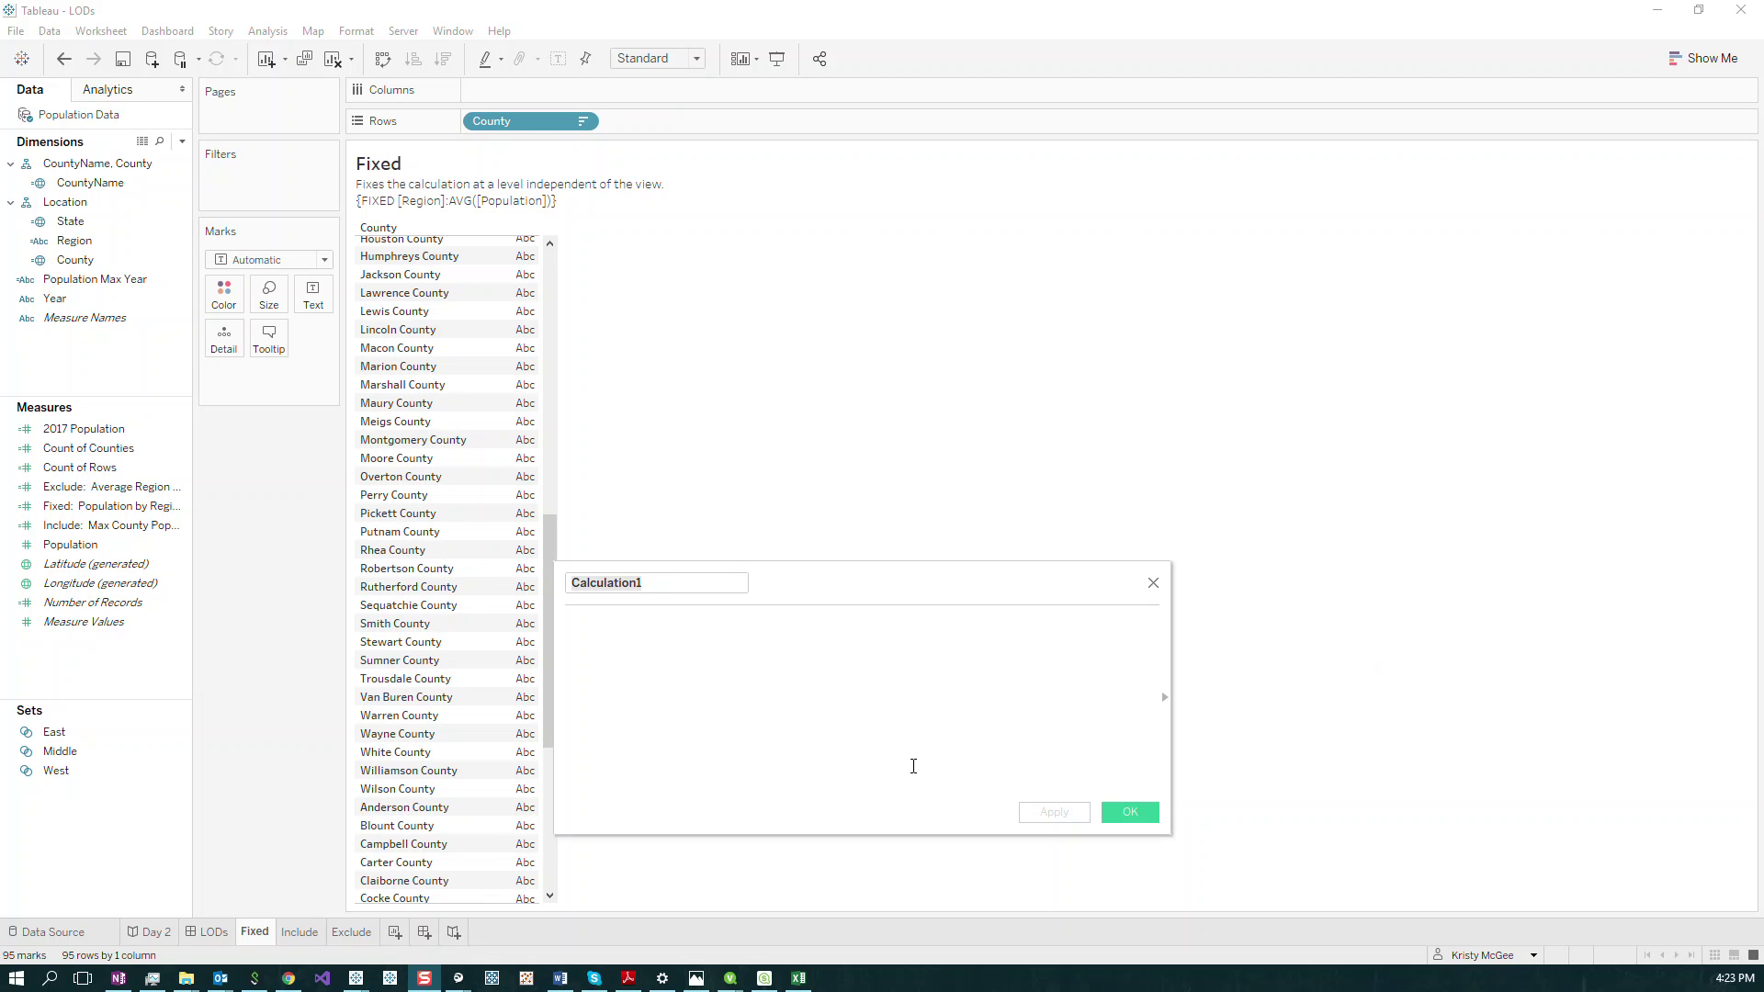
pyautogui.click(683, 585)
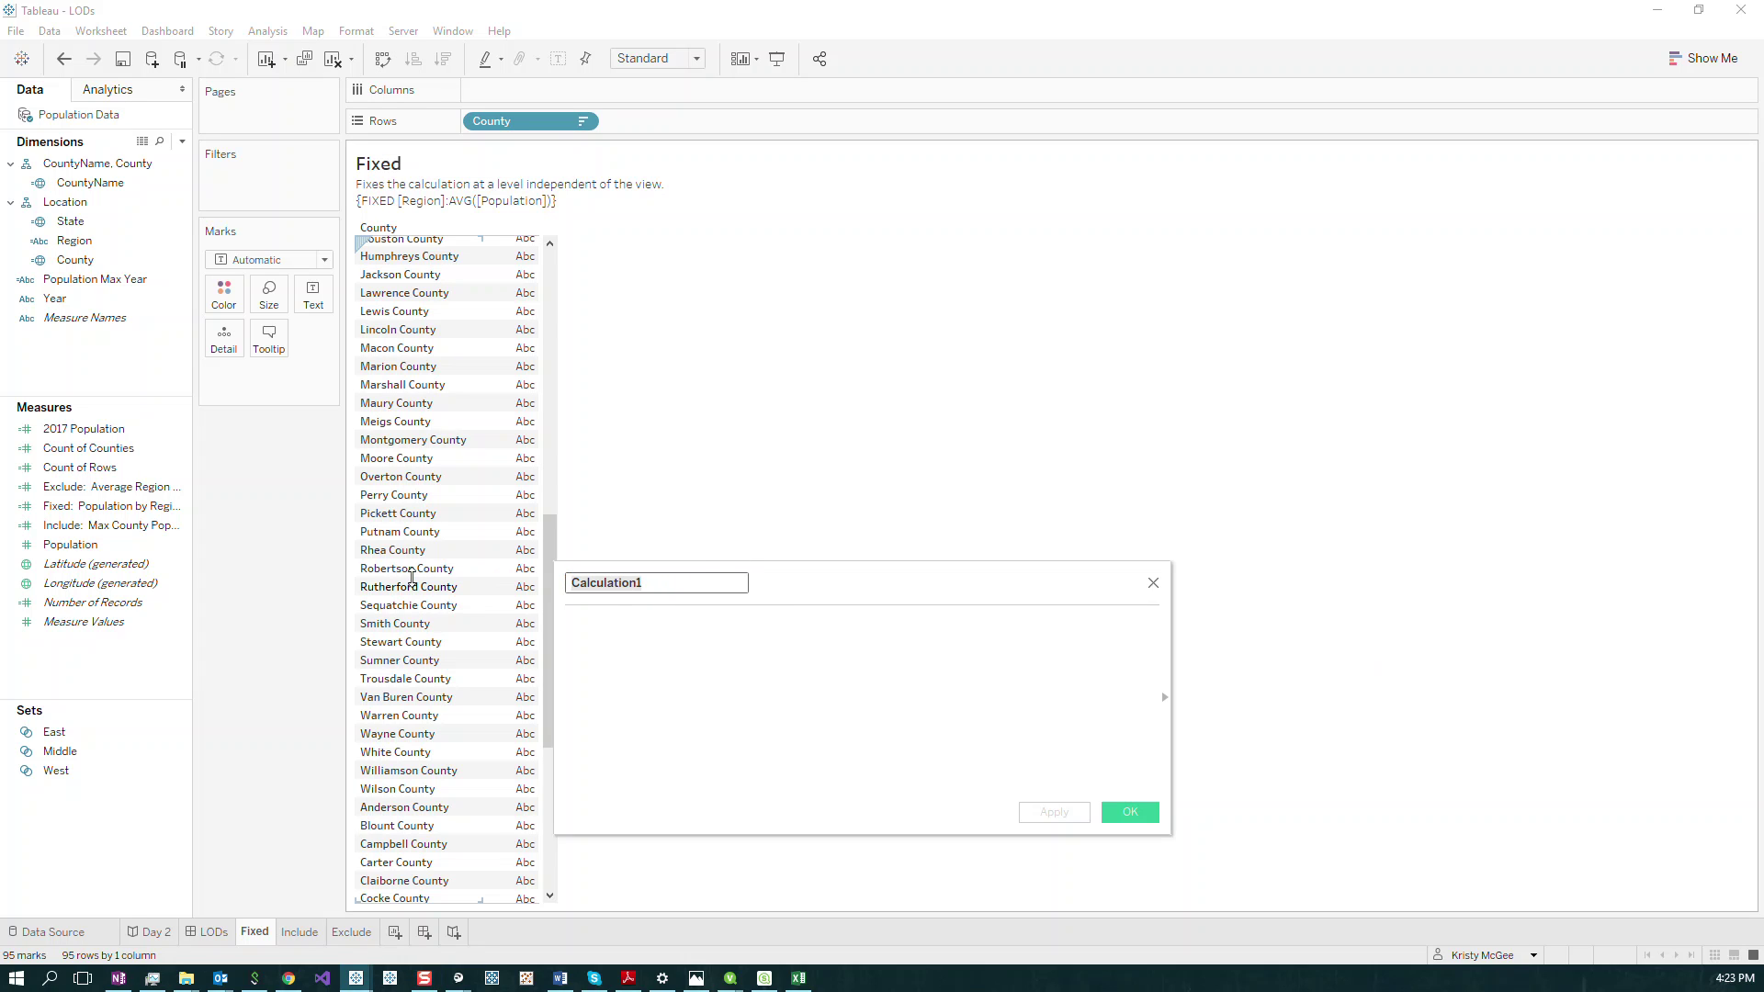
pyautogui.write('Region Population')
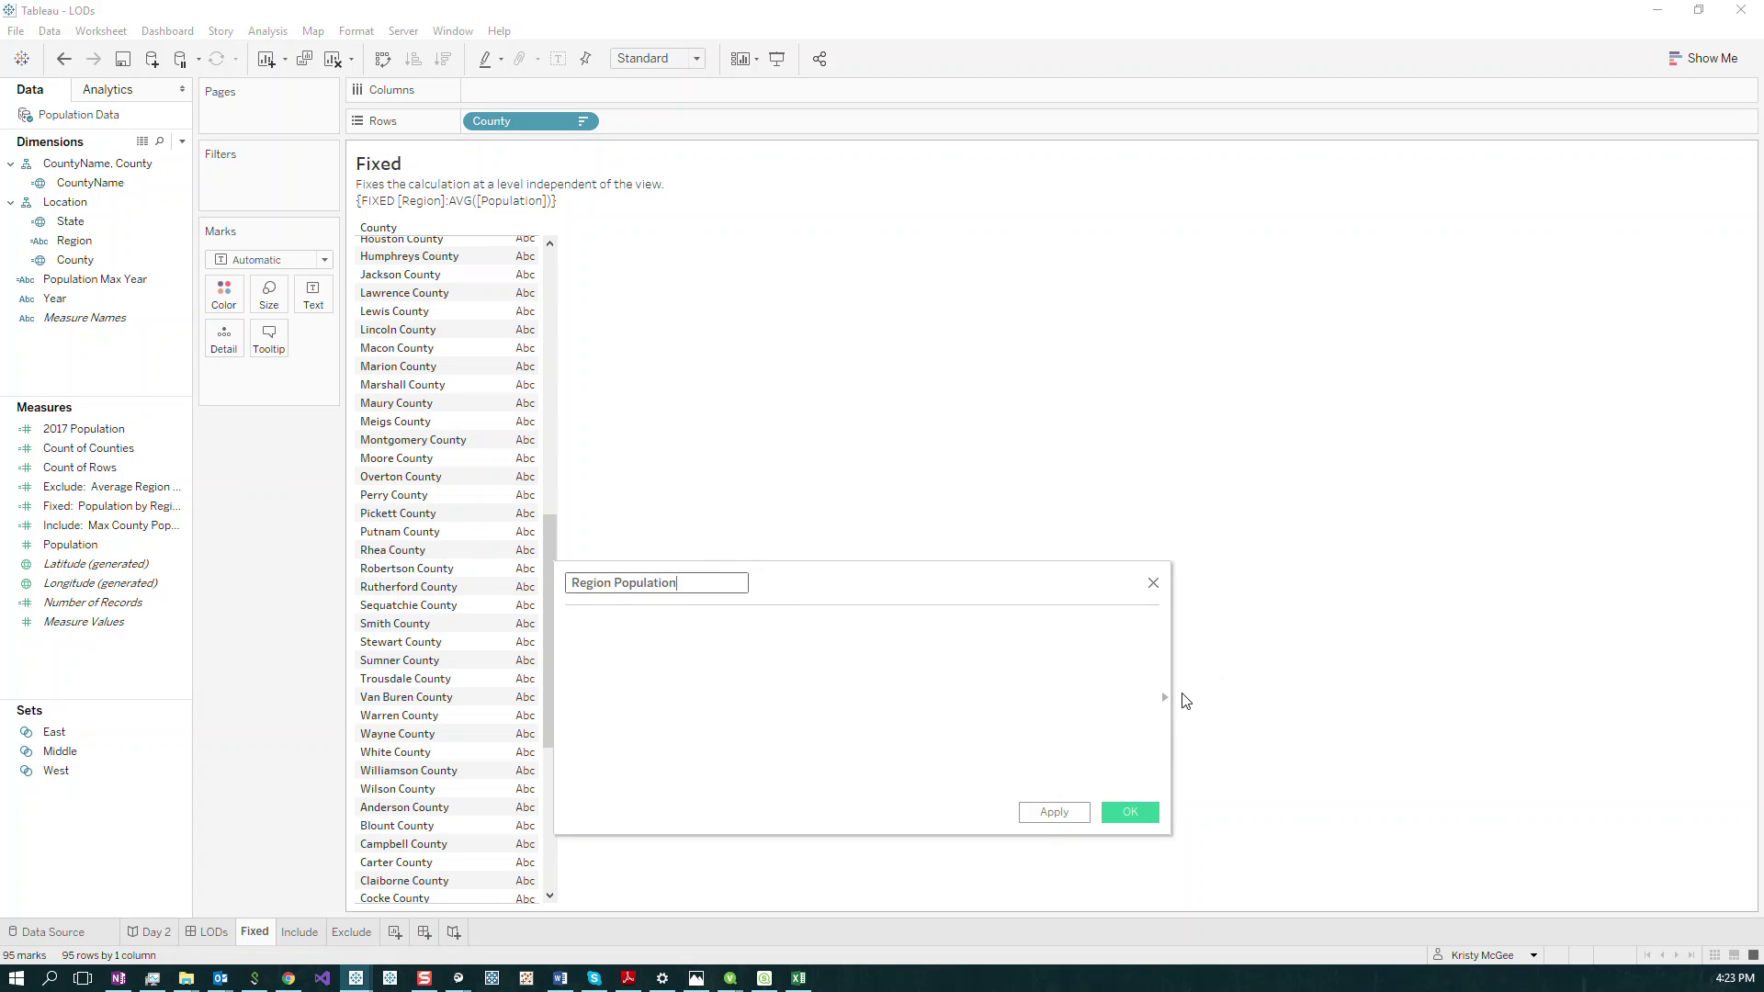
pyautogui.click(1166, 705)
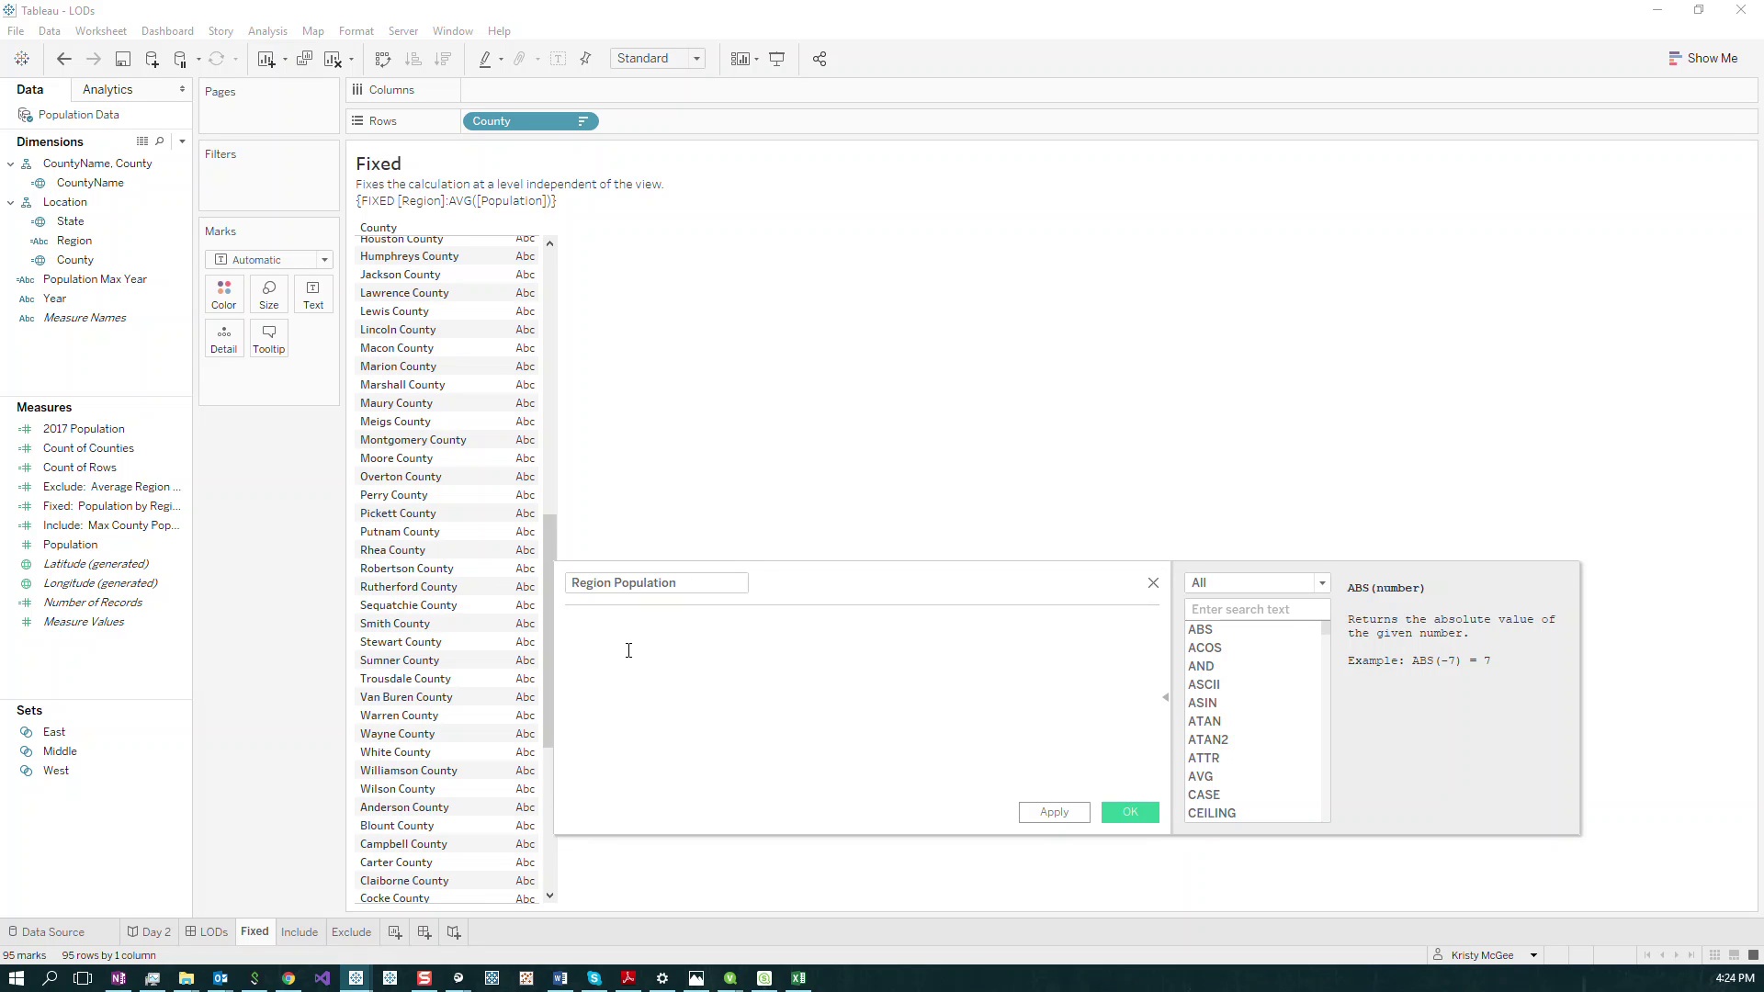
# Enter the formula { FIXED [Region]:AVG([Population])} for Region Population and apply it.
pyautogui.write('fi')
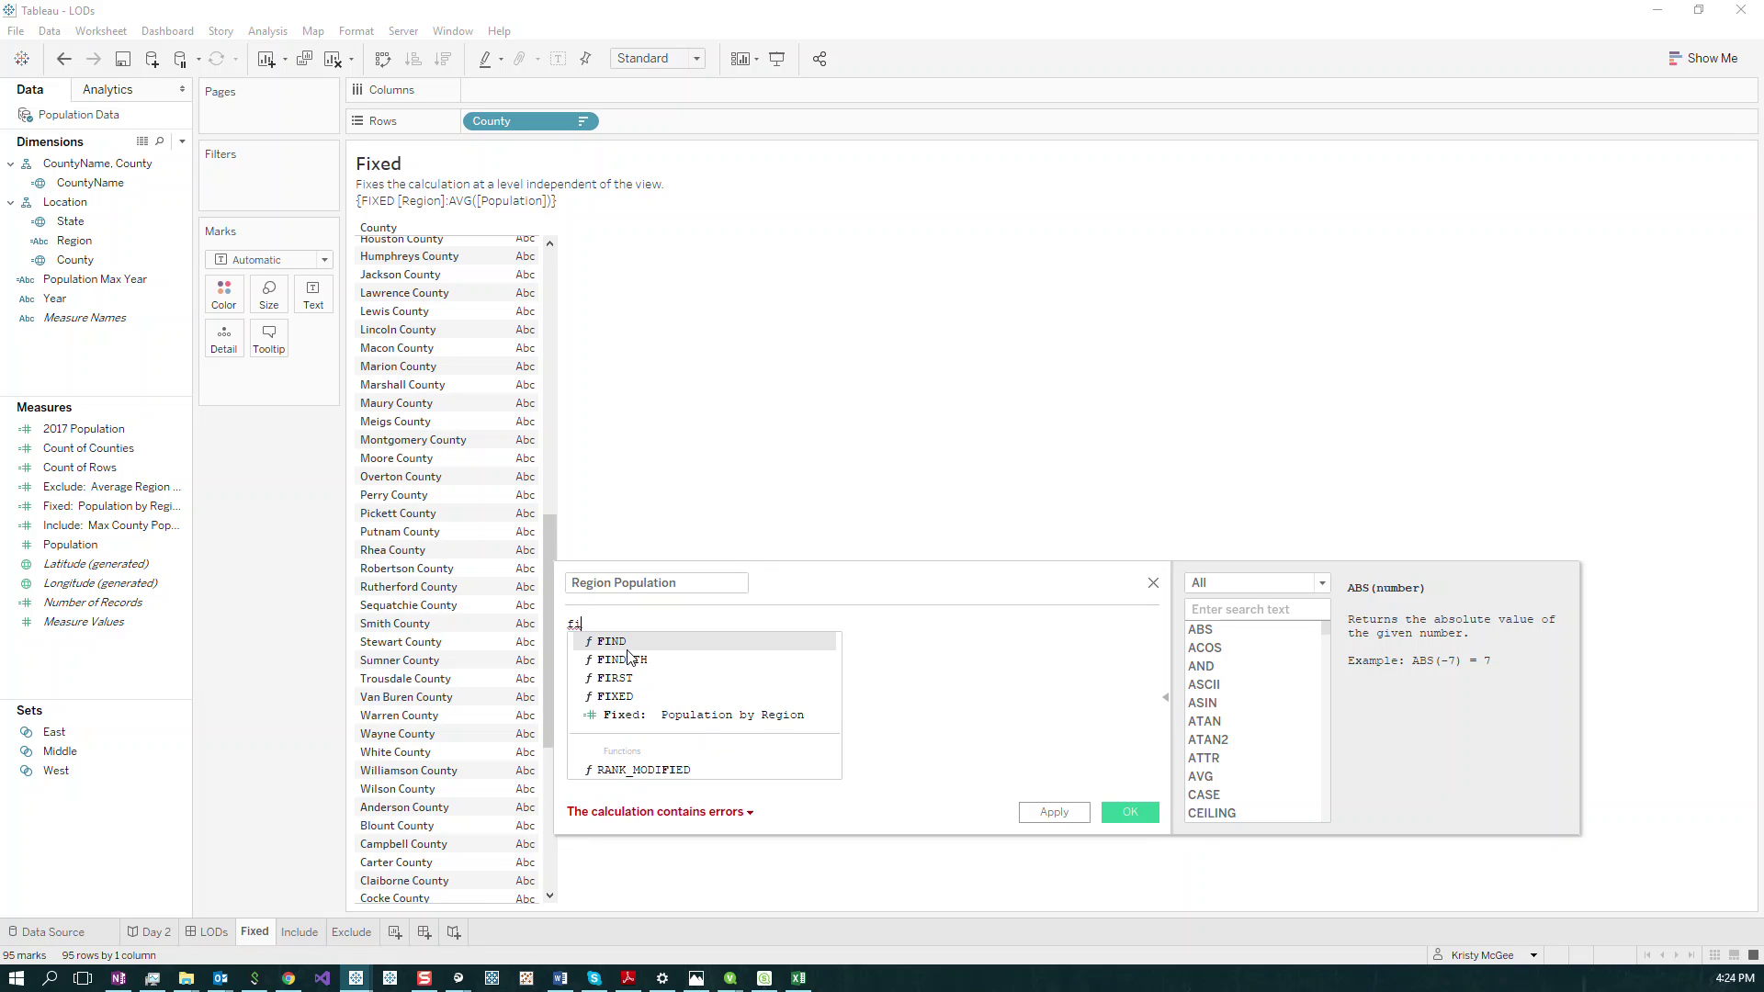
pyautogui.write('x')
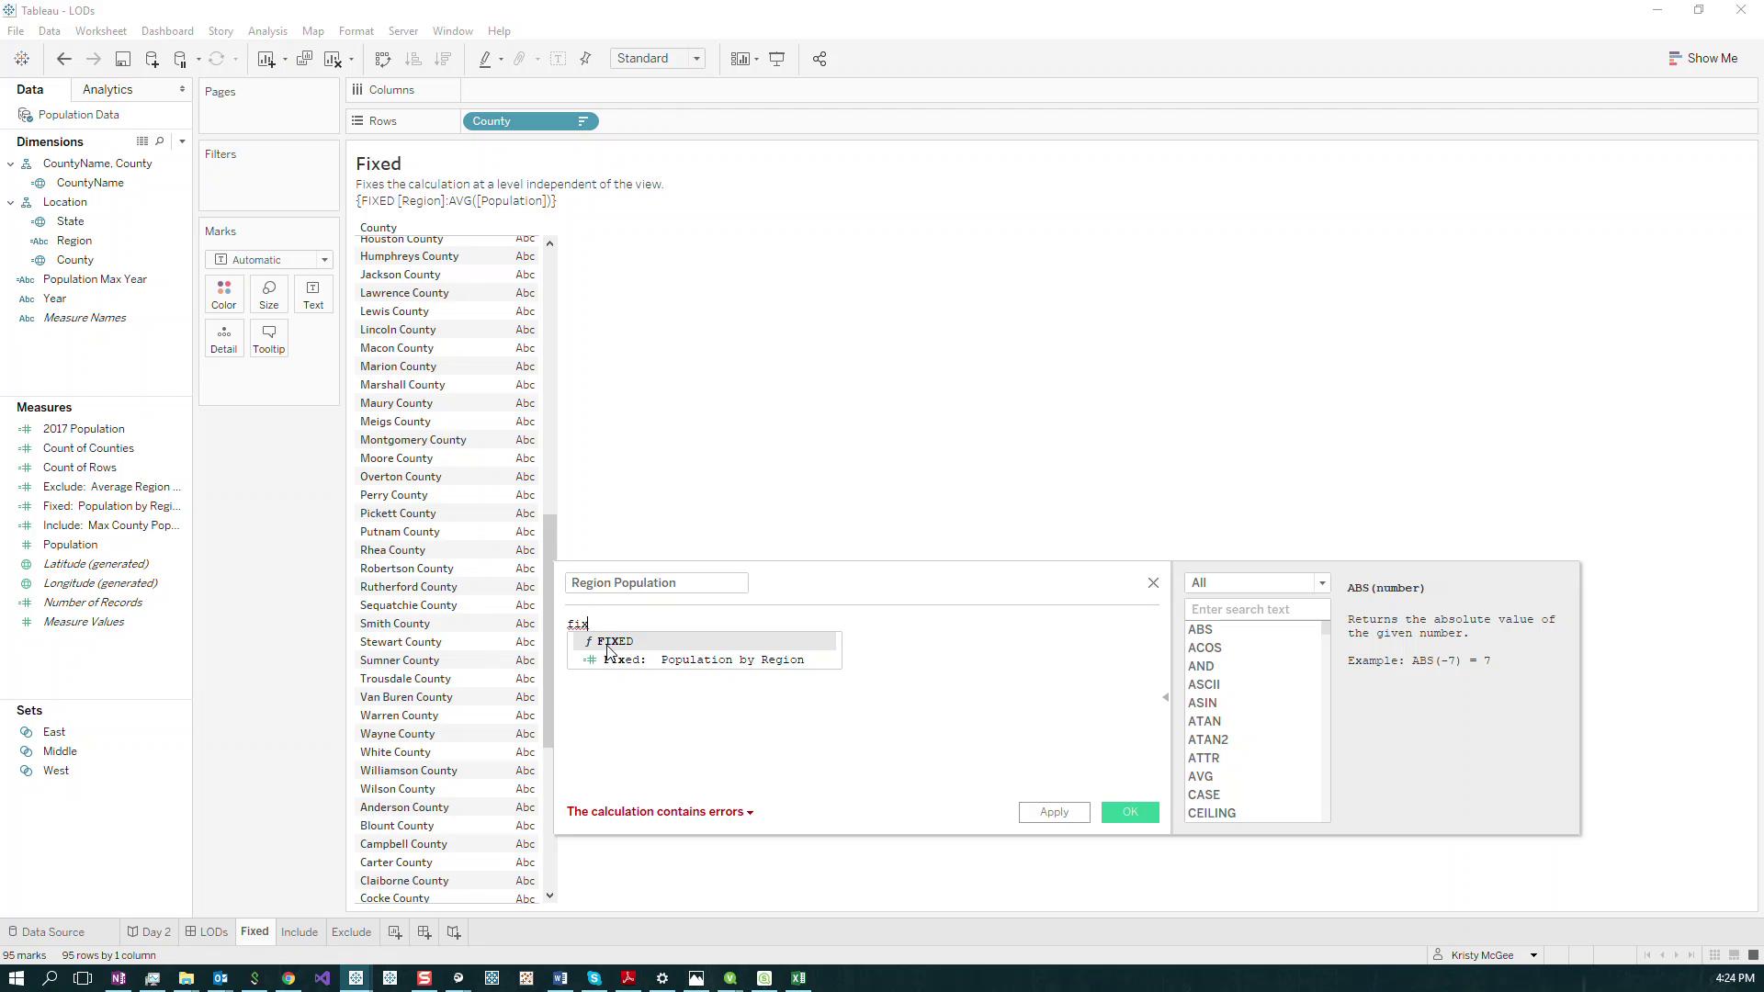
pyautogui.click(607, 649)
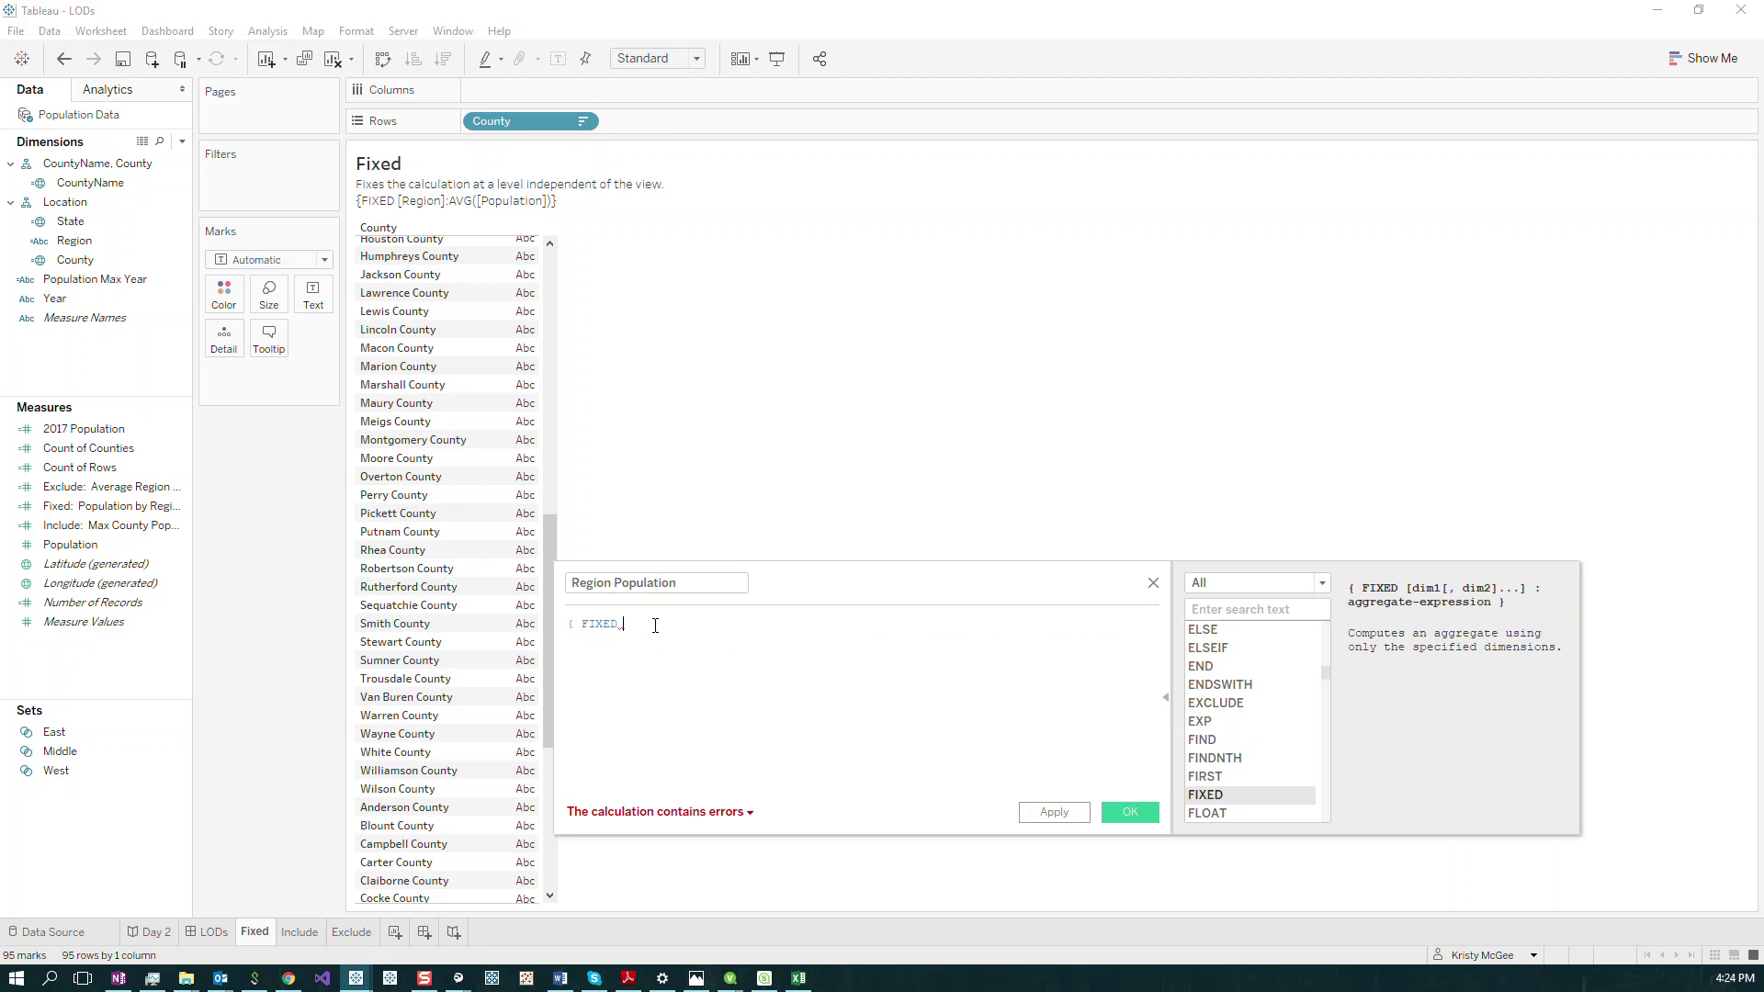
pyautogui.write('region')
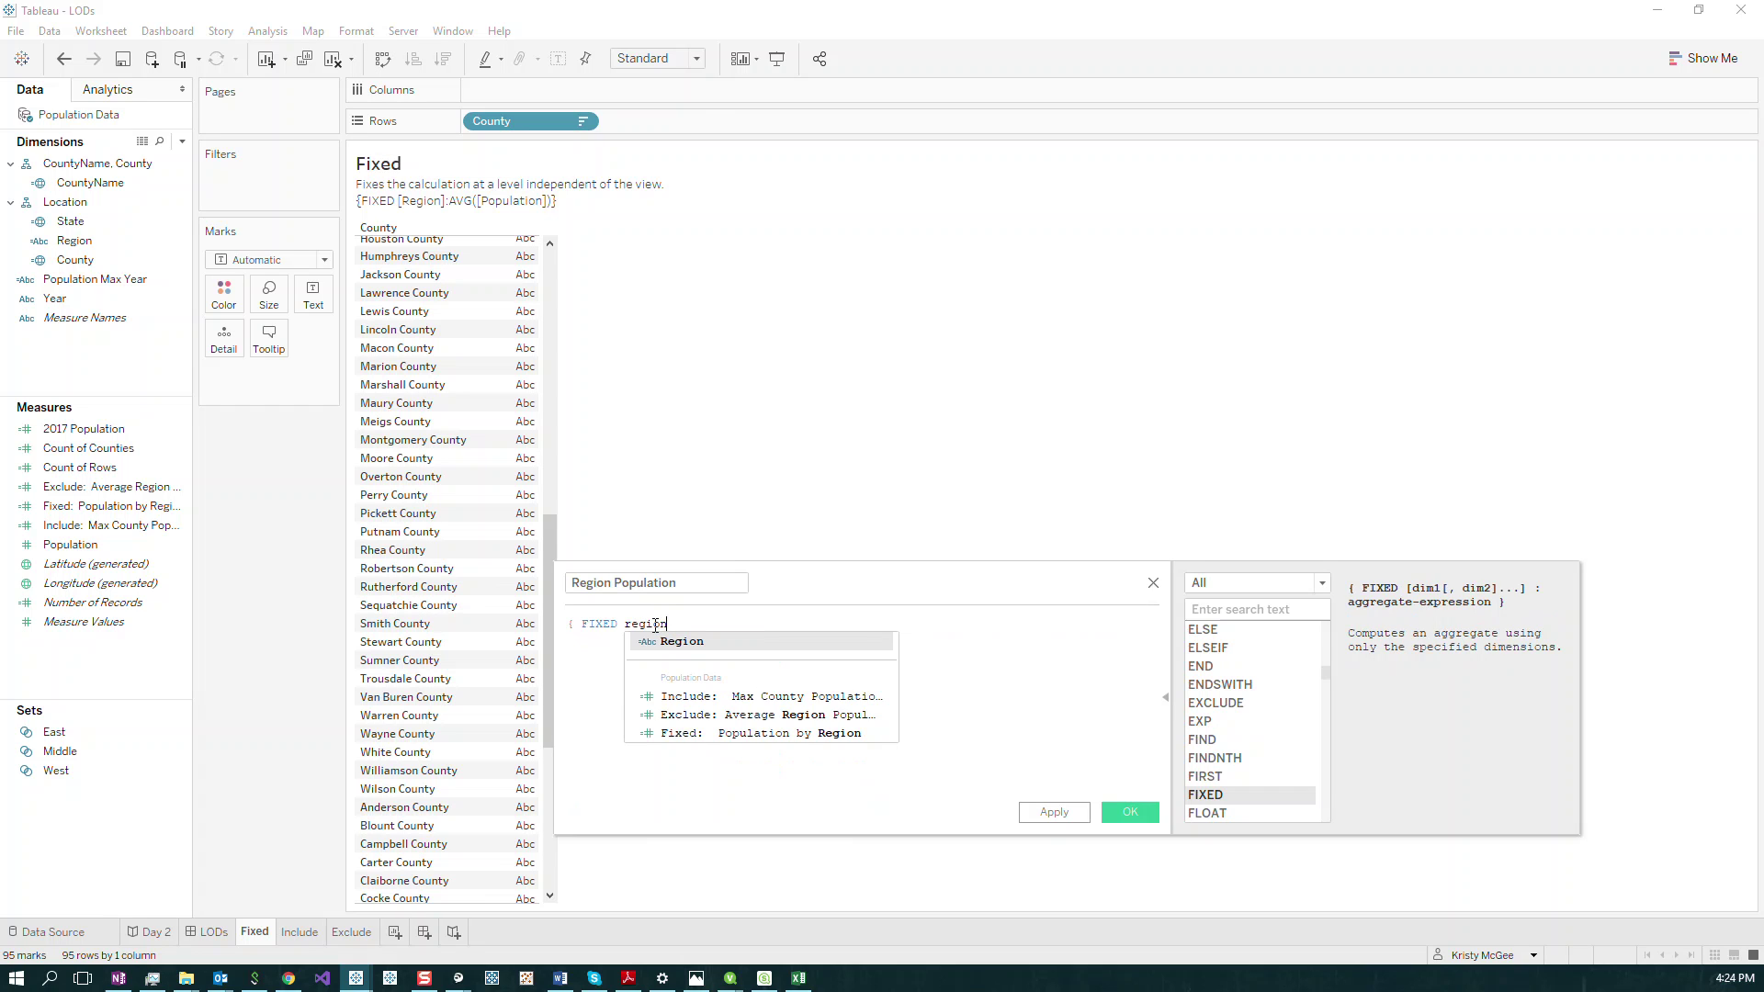
pyautogui.press('Return')
pyautogui.write(':')
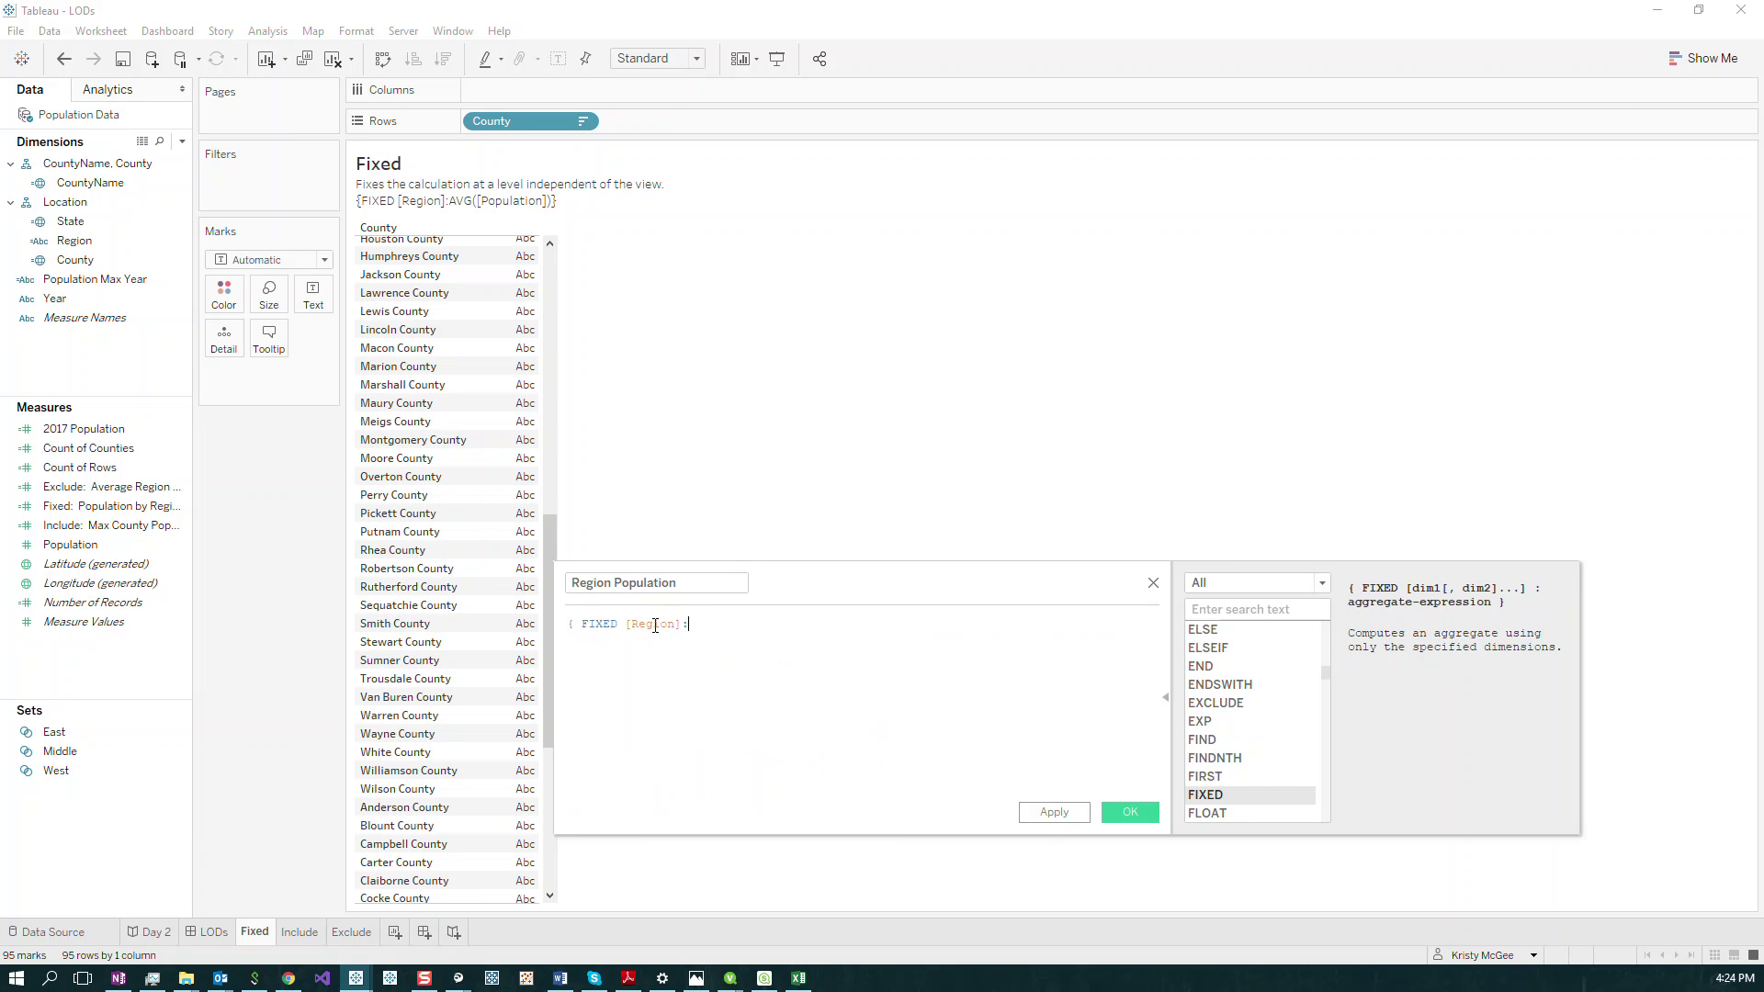
pyautogui.write('av')
pyautogui.press('Return')
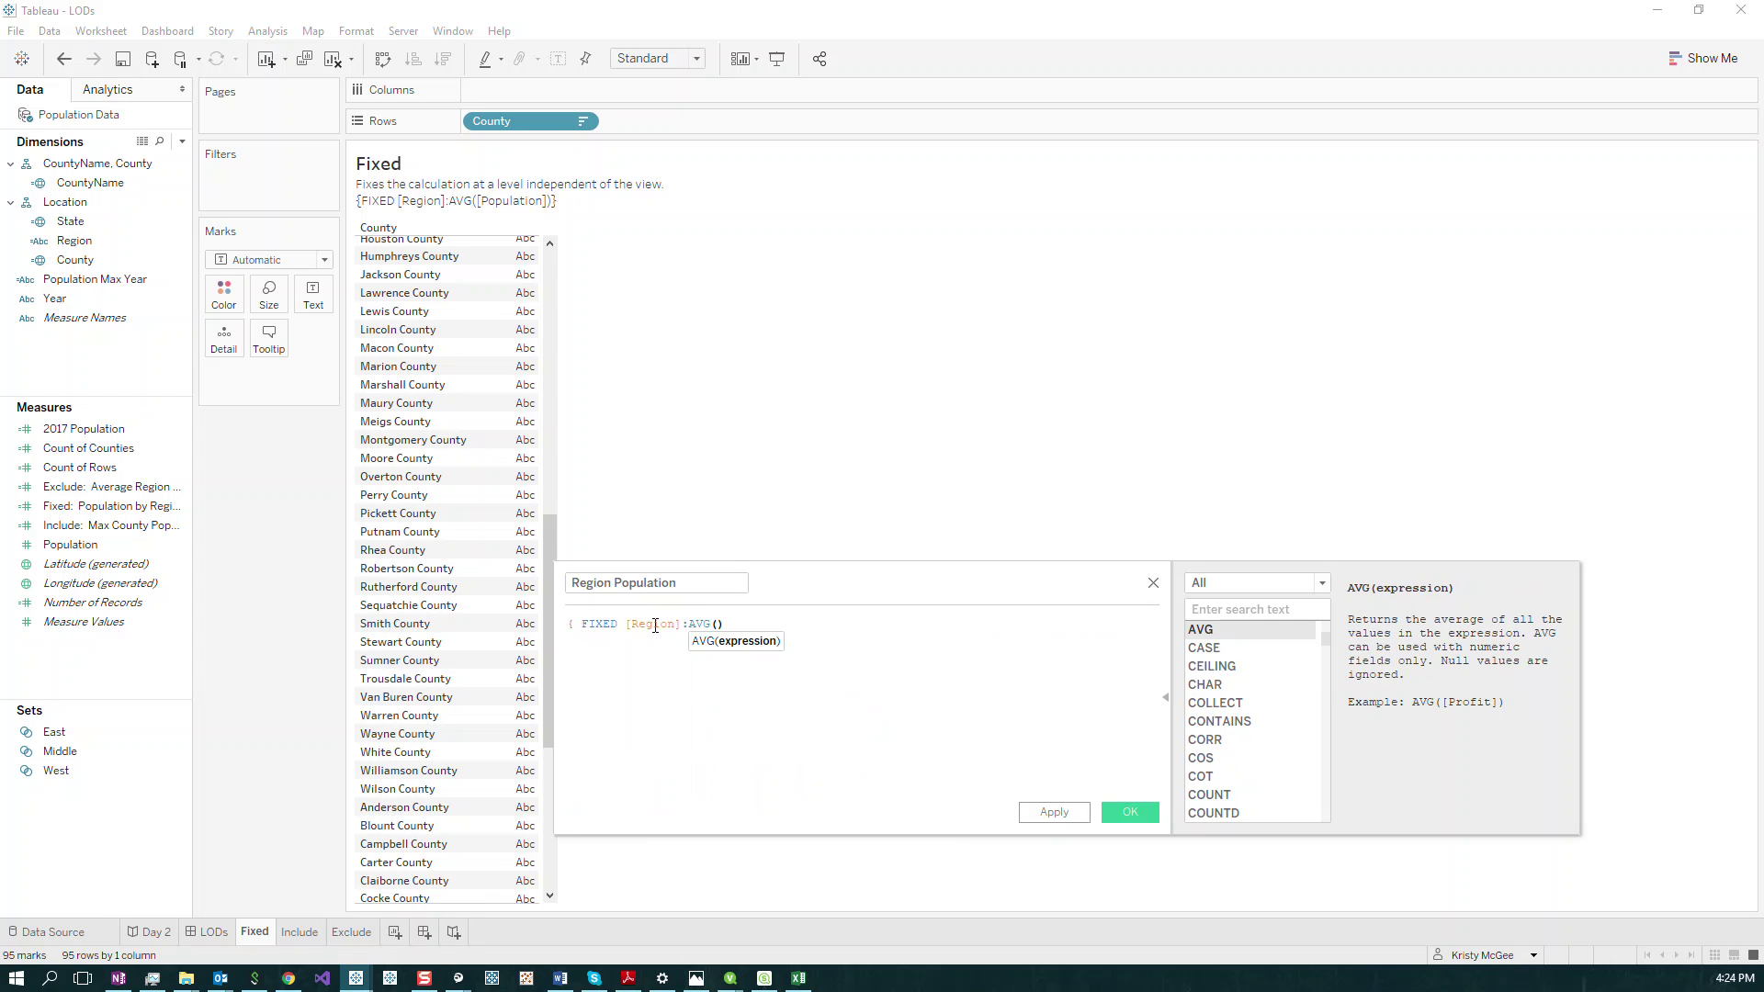
pyautogui.write('popul')
pyautogui.press('Return')
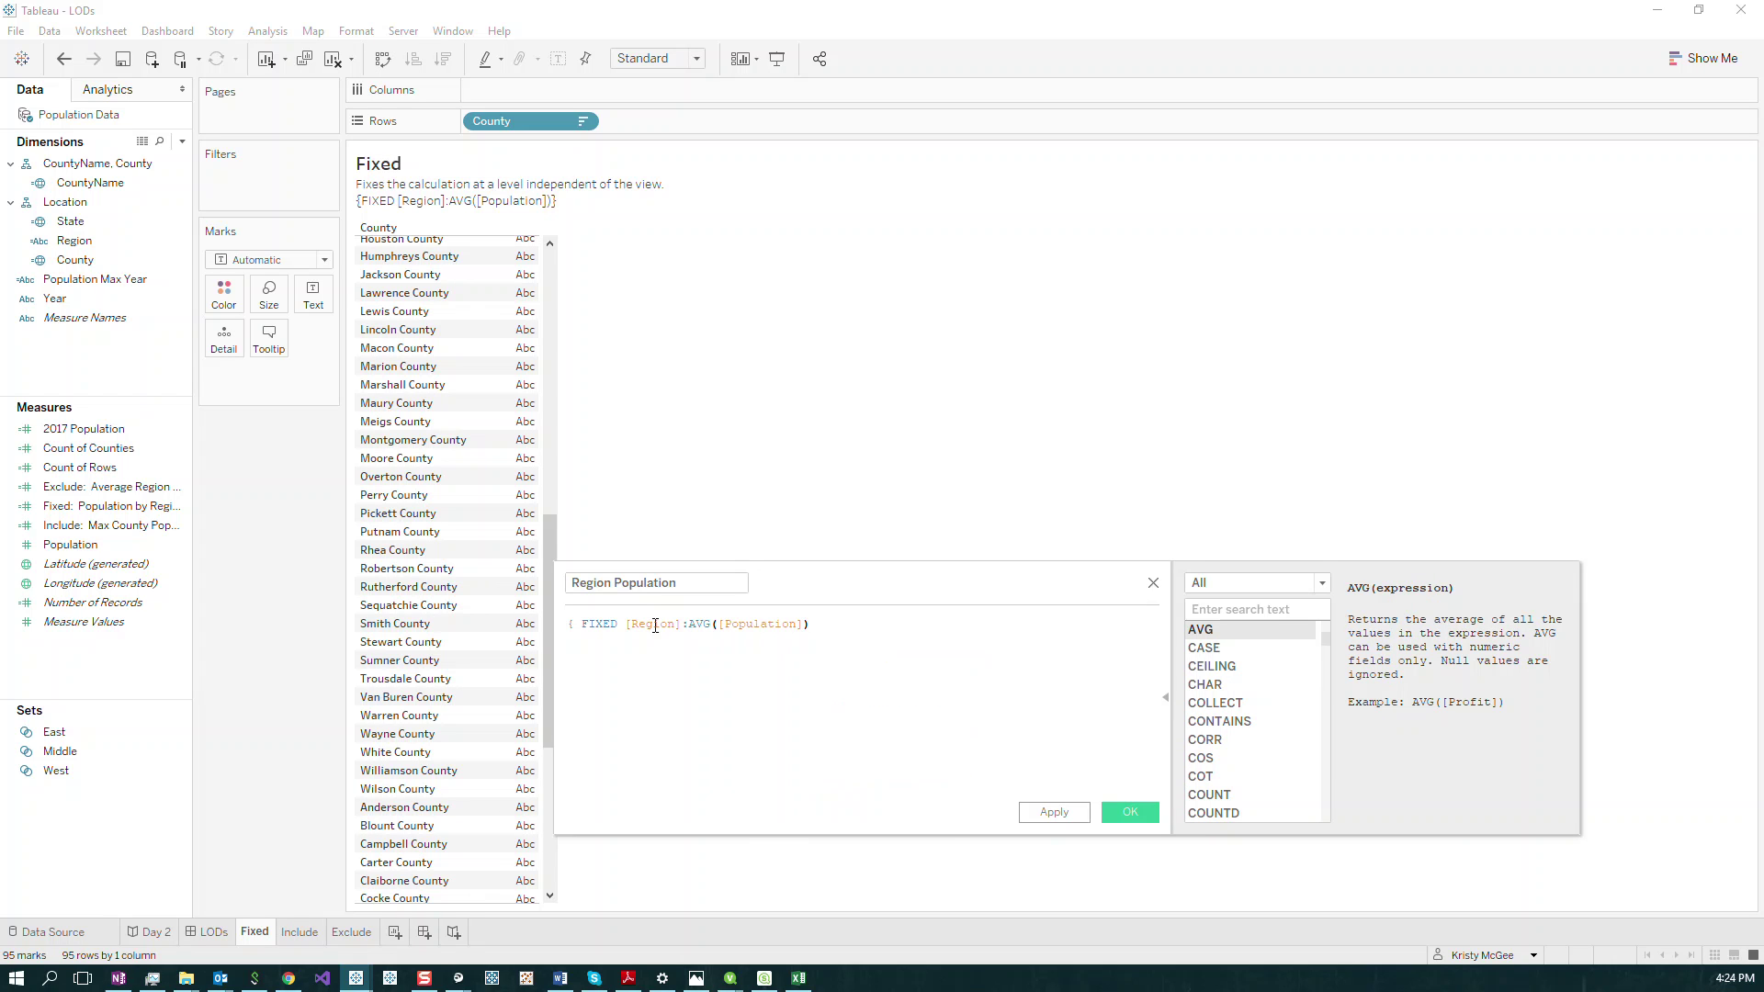
pyautogui.write('}')
pyautogui.click(1053, 812)
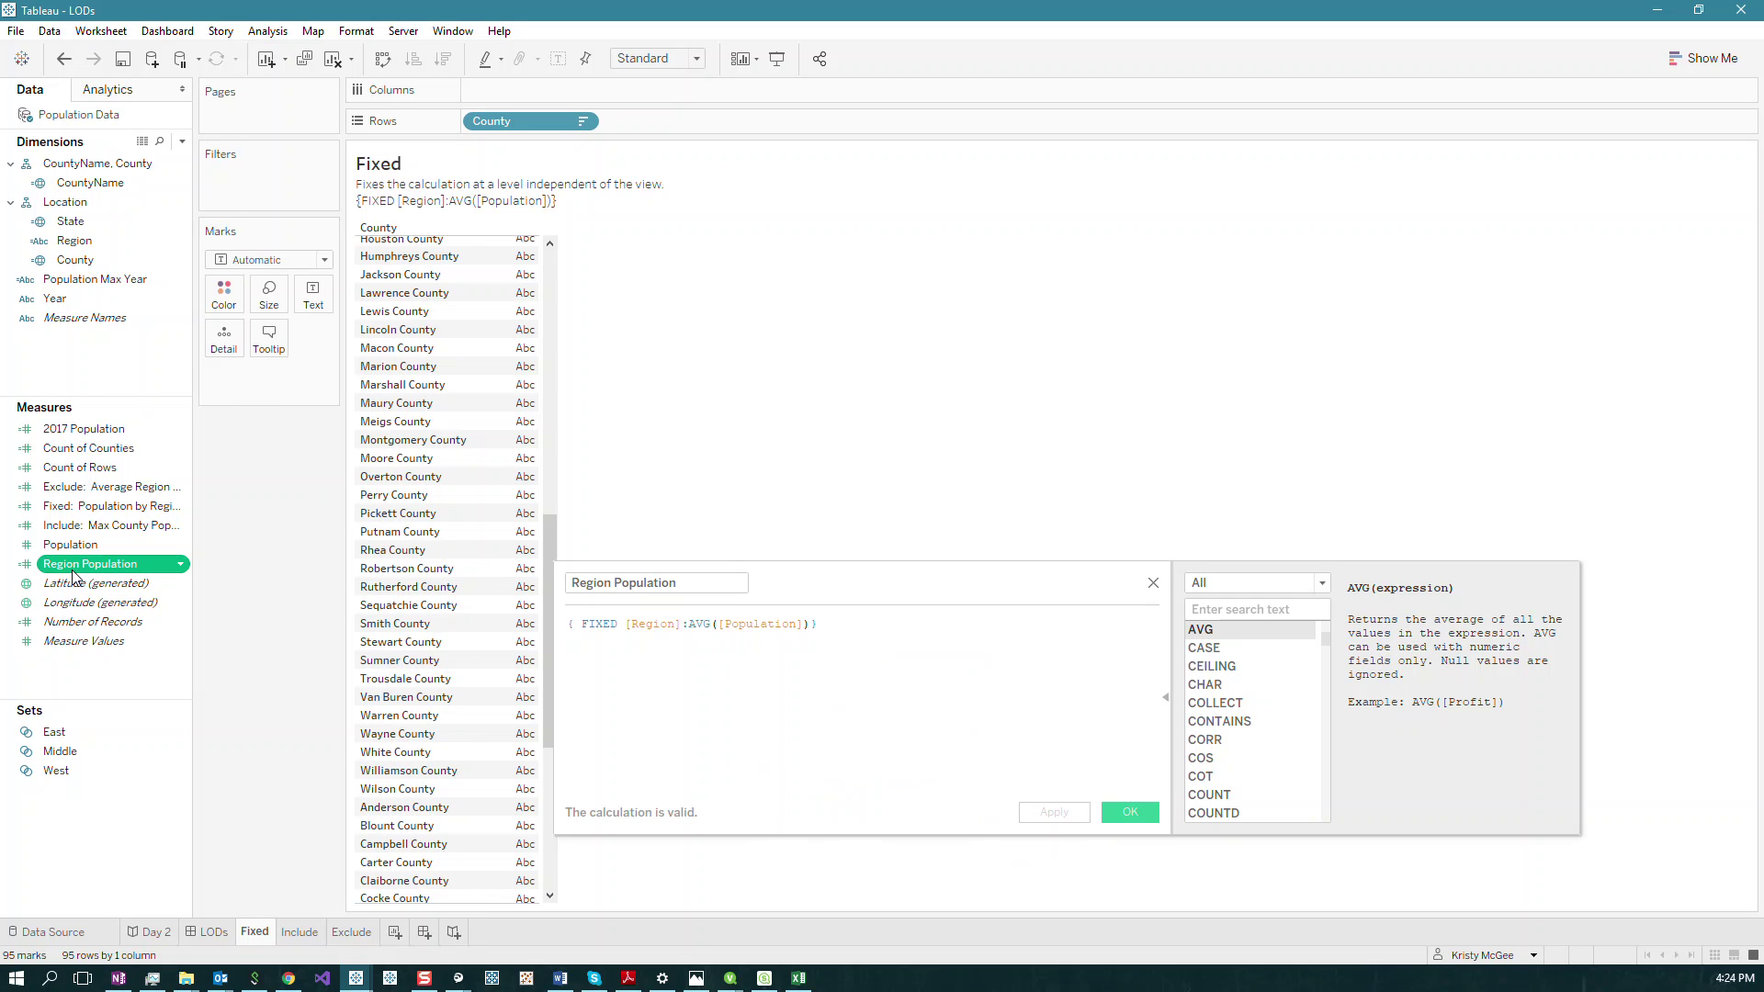
# Set the default aggregation of the Region Population measure to Average.
pyautogui.rightClick(73, 571)
pyautogui.moveTo(191, 460)
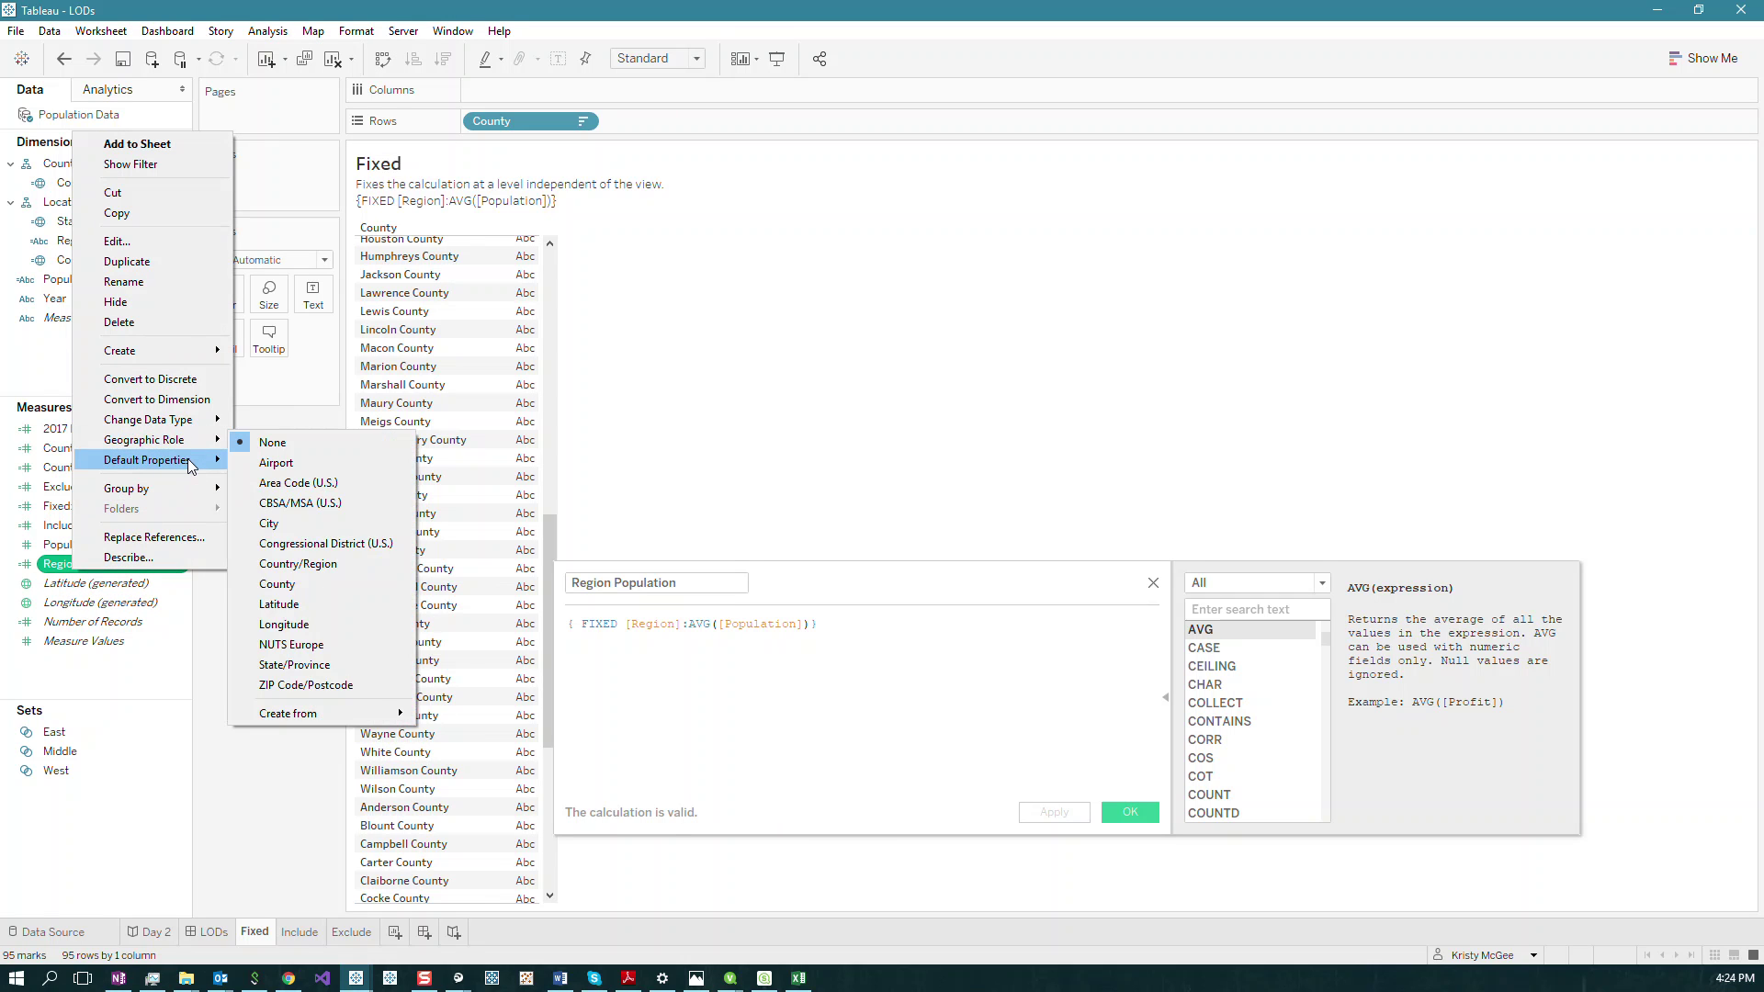
pyautogui.moveTo(305, 530)
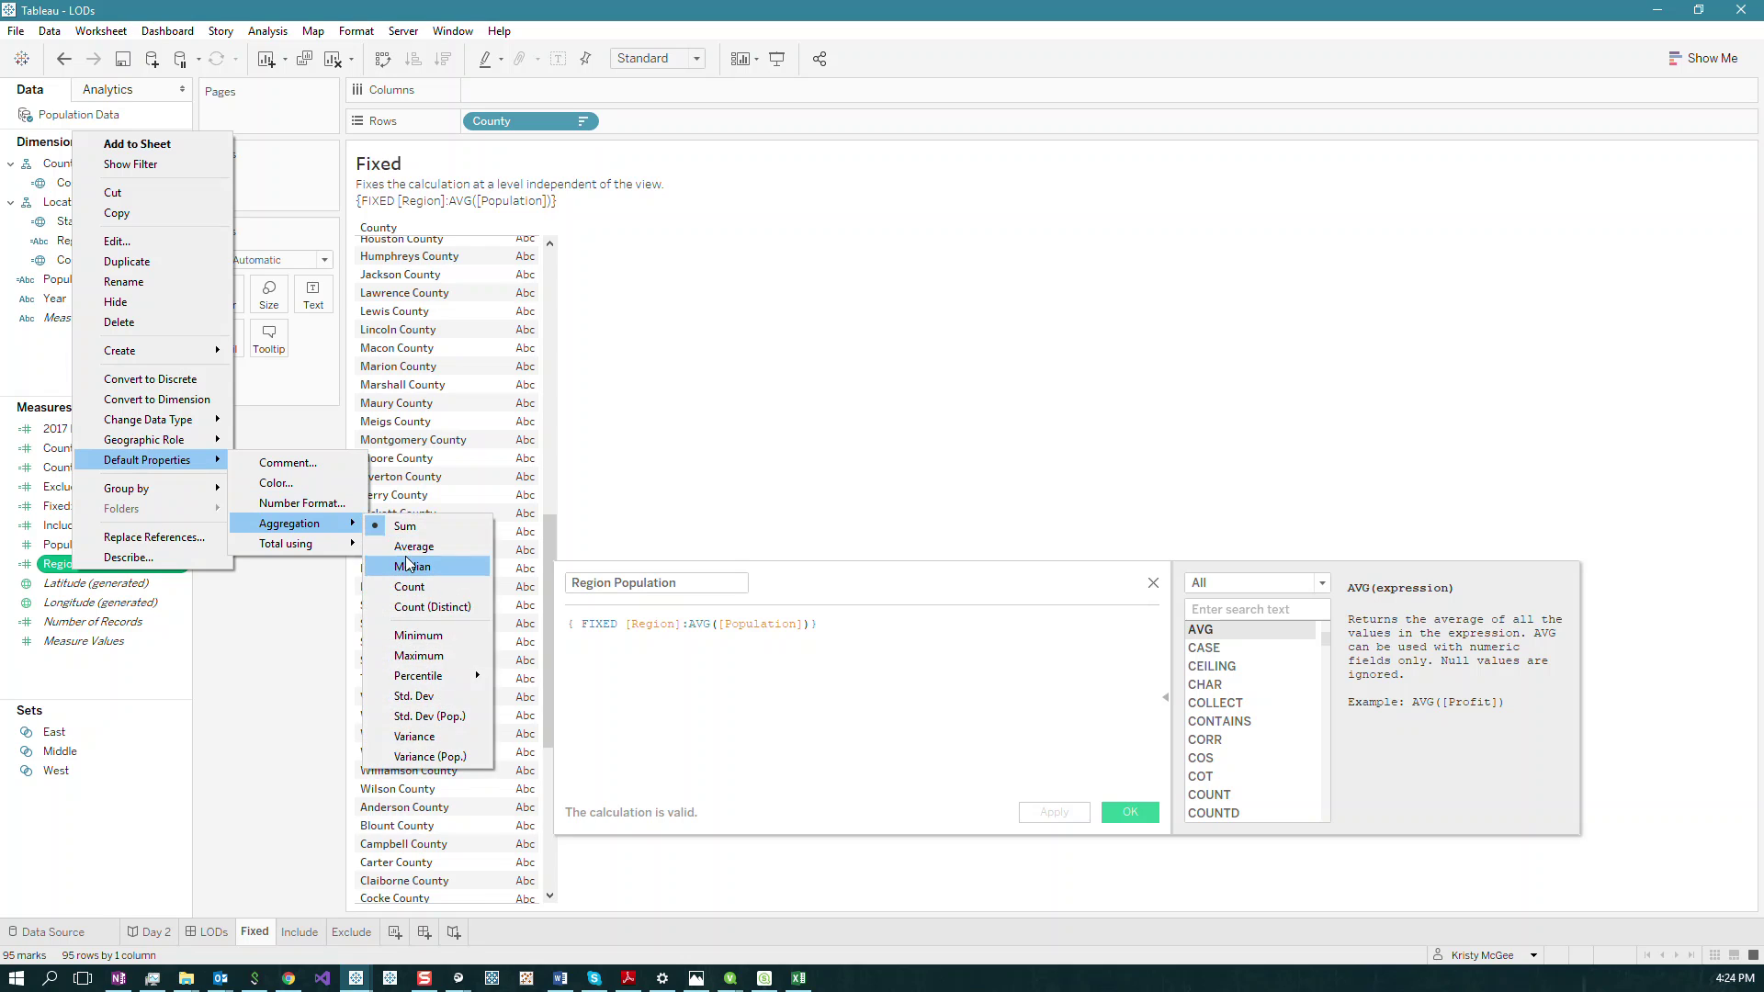
pyautogui.click(409, 548)
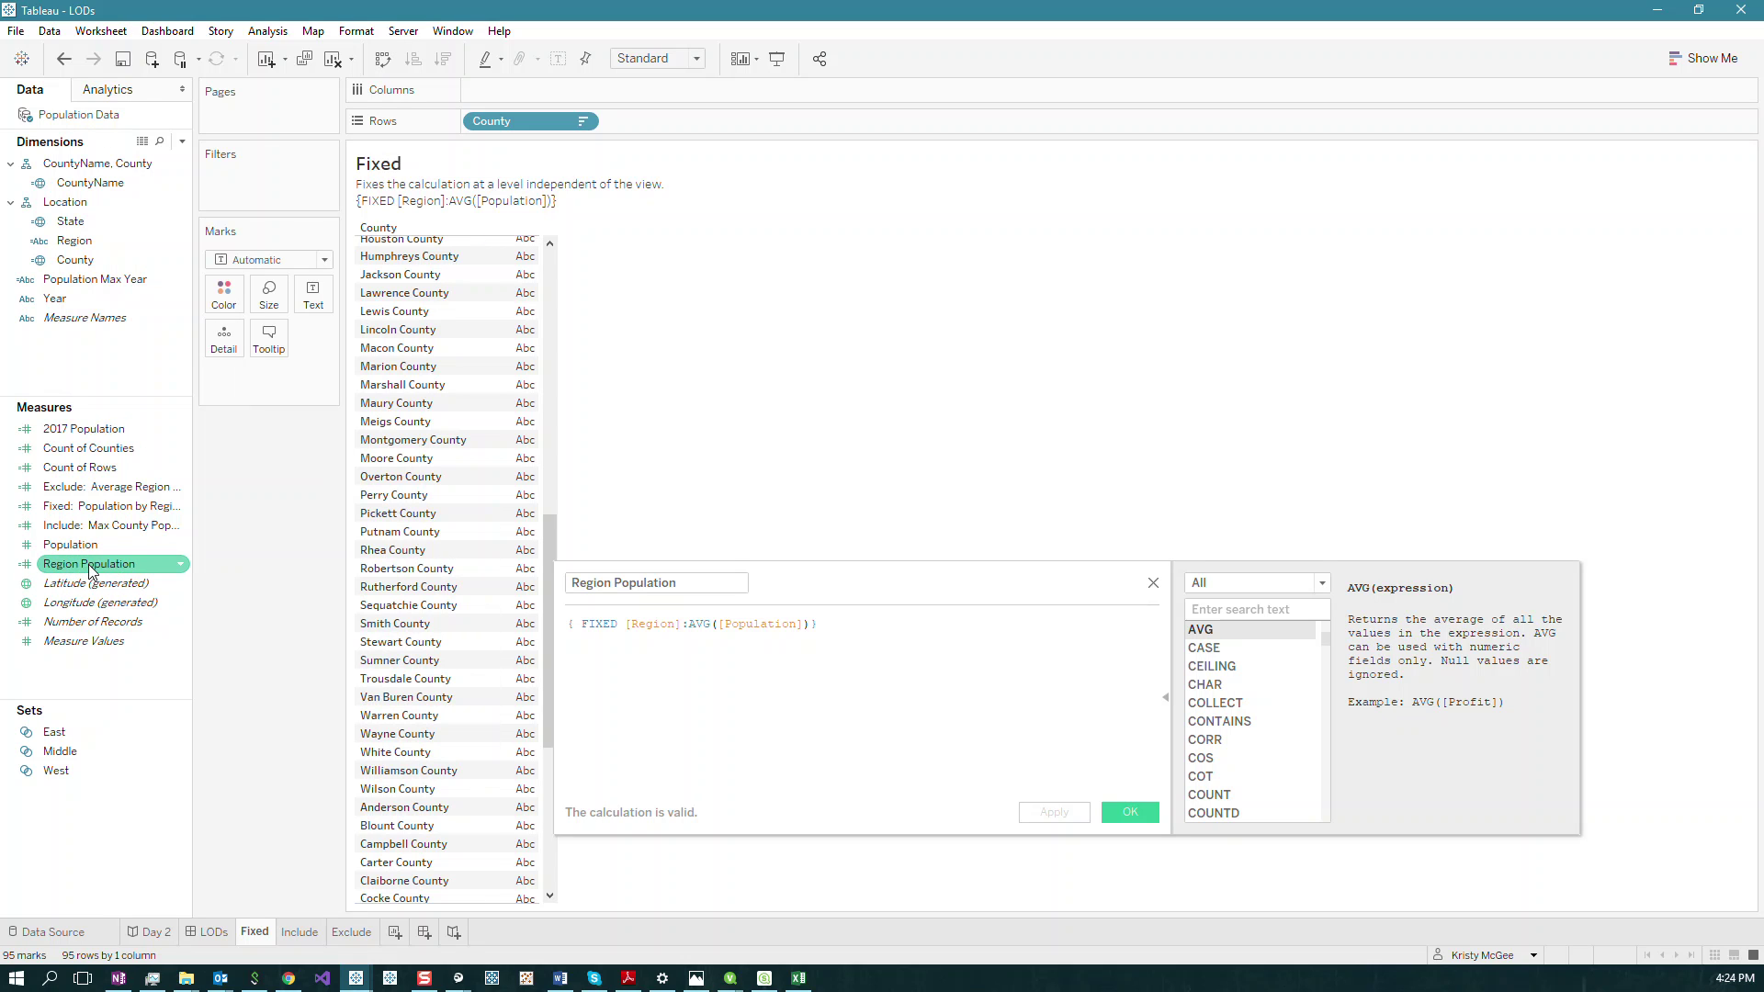
# Display Region Population as the text value for each county and look over the values by region.
pyautogui.moveTo(129, 571); pyautogui.dragTo(319, 307)
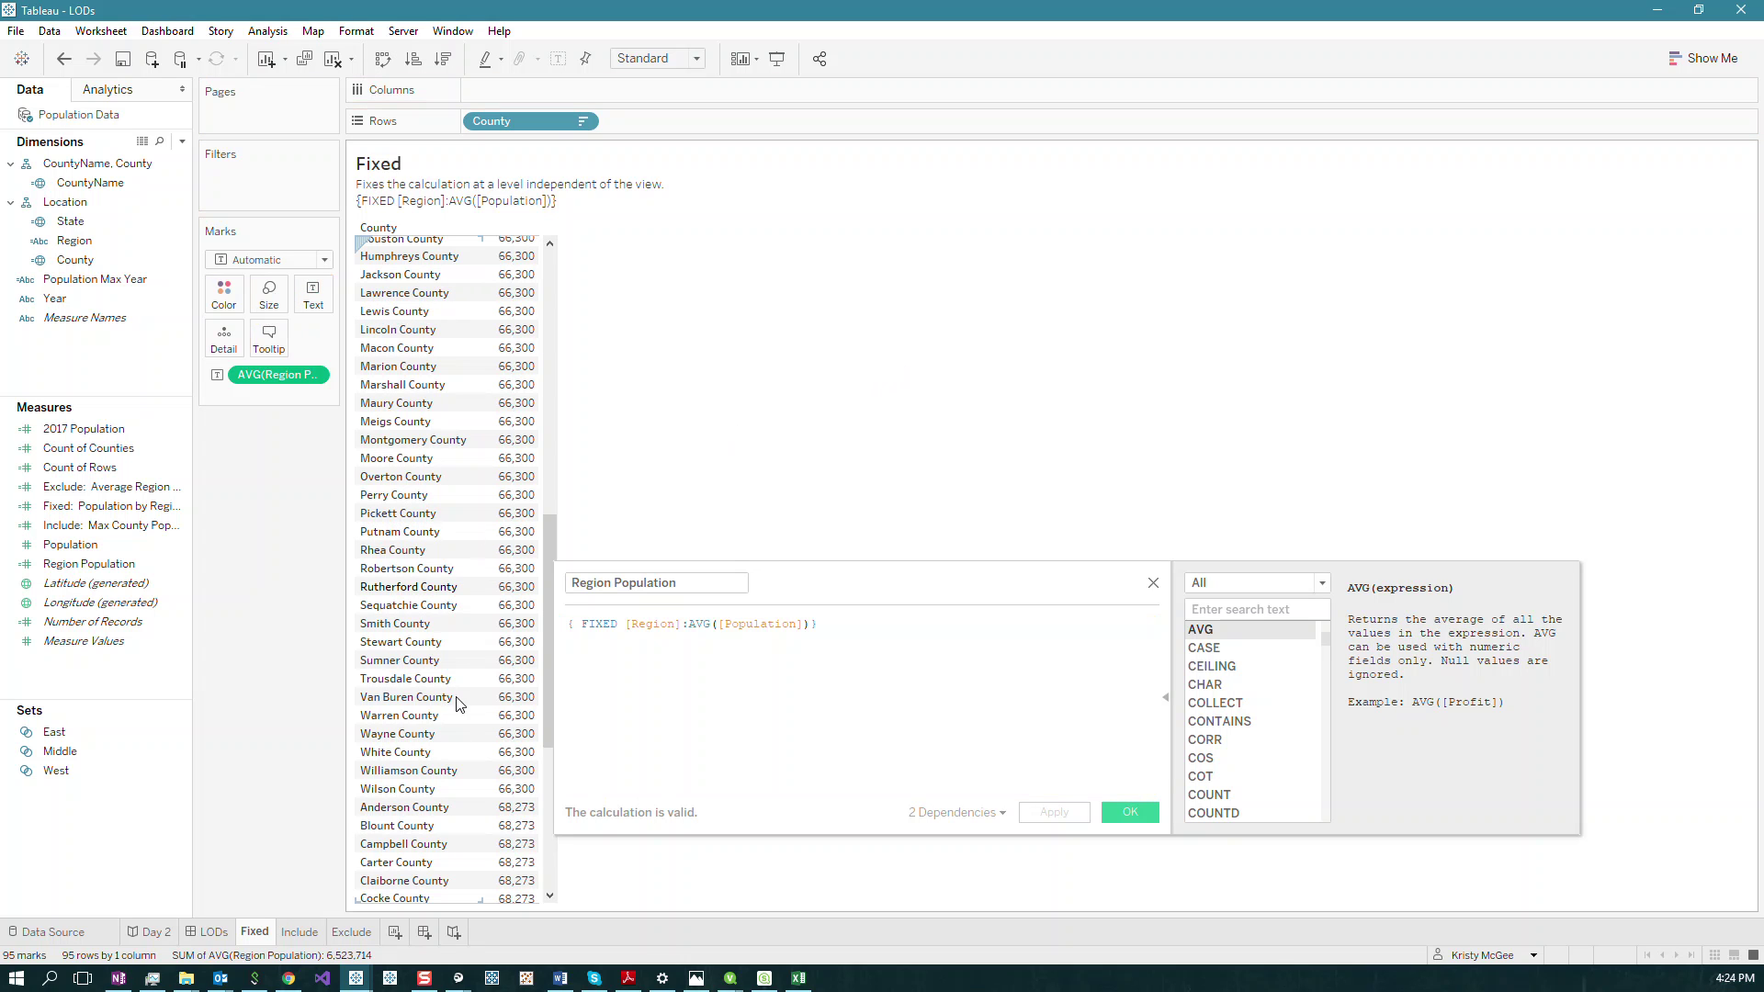
pyautogui.scroll(5, 488, 770)
pyautogui.scroll(10, 488, 770)
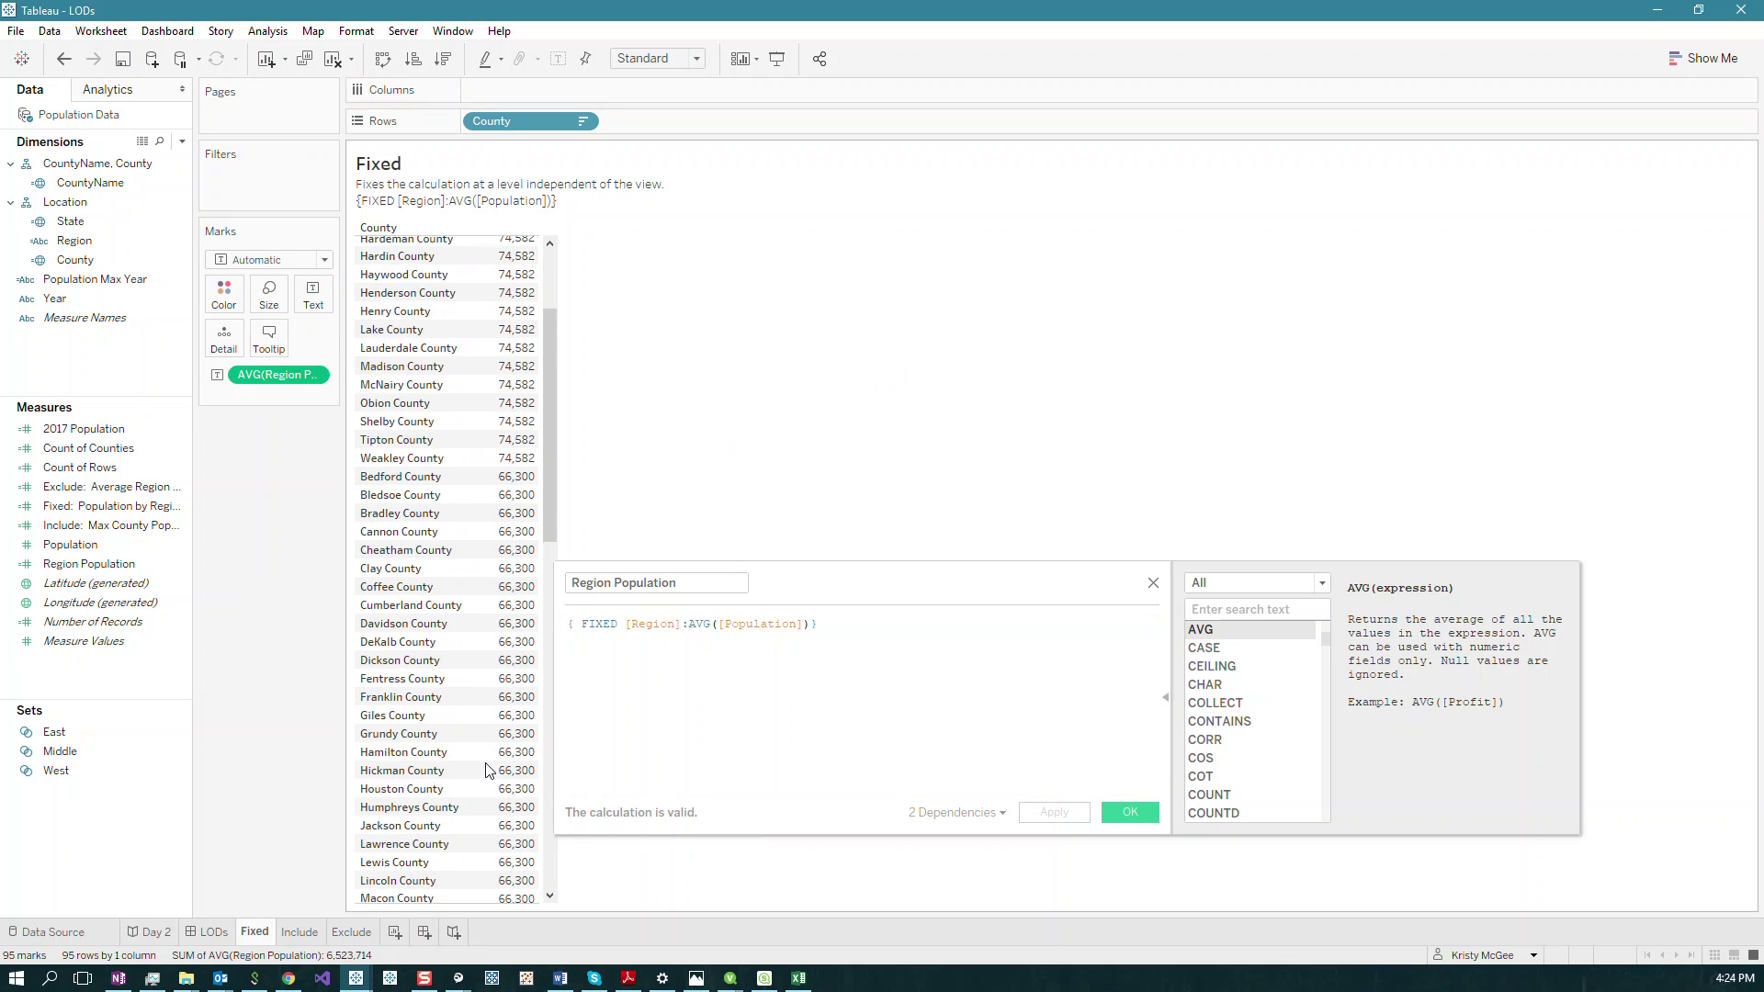
pyautogui.scroll(-15, 526, 682)
pyautogui.scroll(-6, 527, 682)
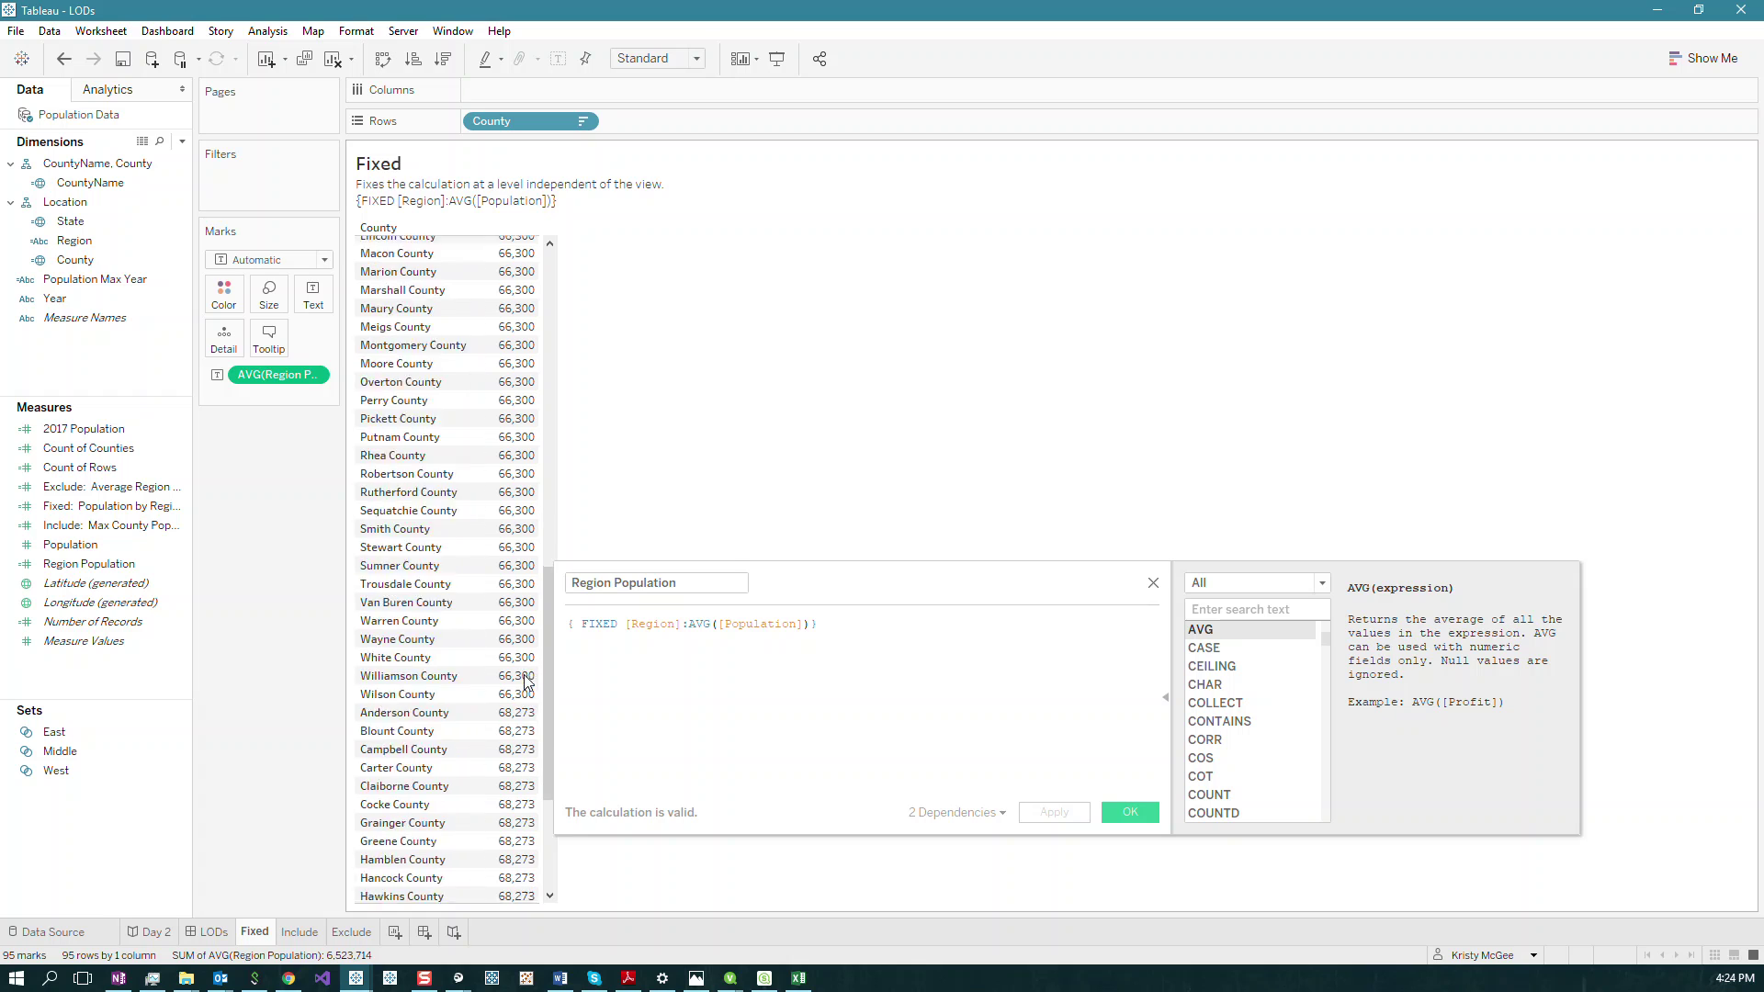
# Replace AVG with max in the Region Population formula and apply the change.
pyautogui.doubleClick(700, 623)
pyautogui.write('max')
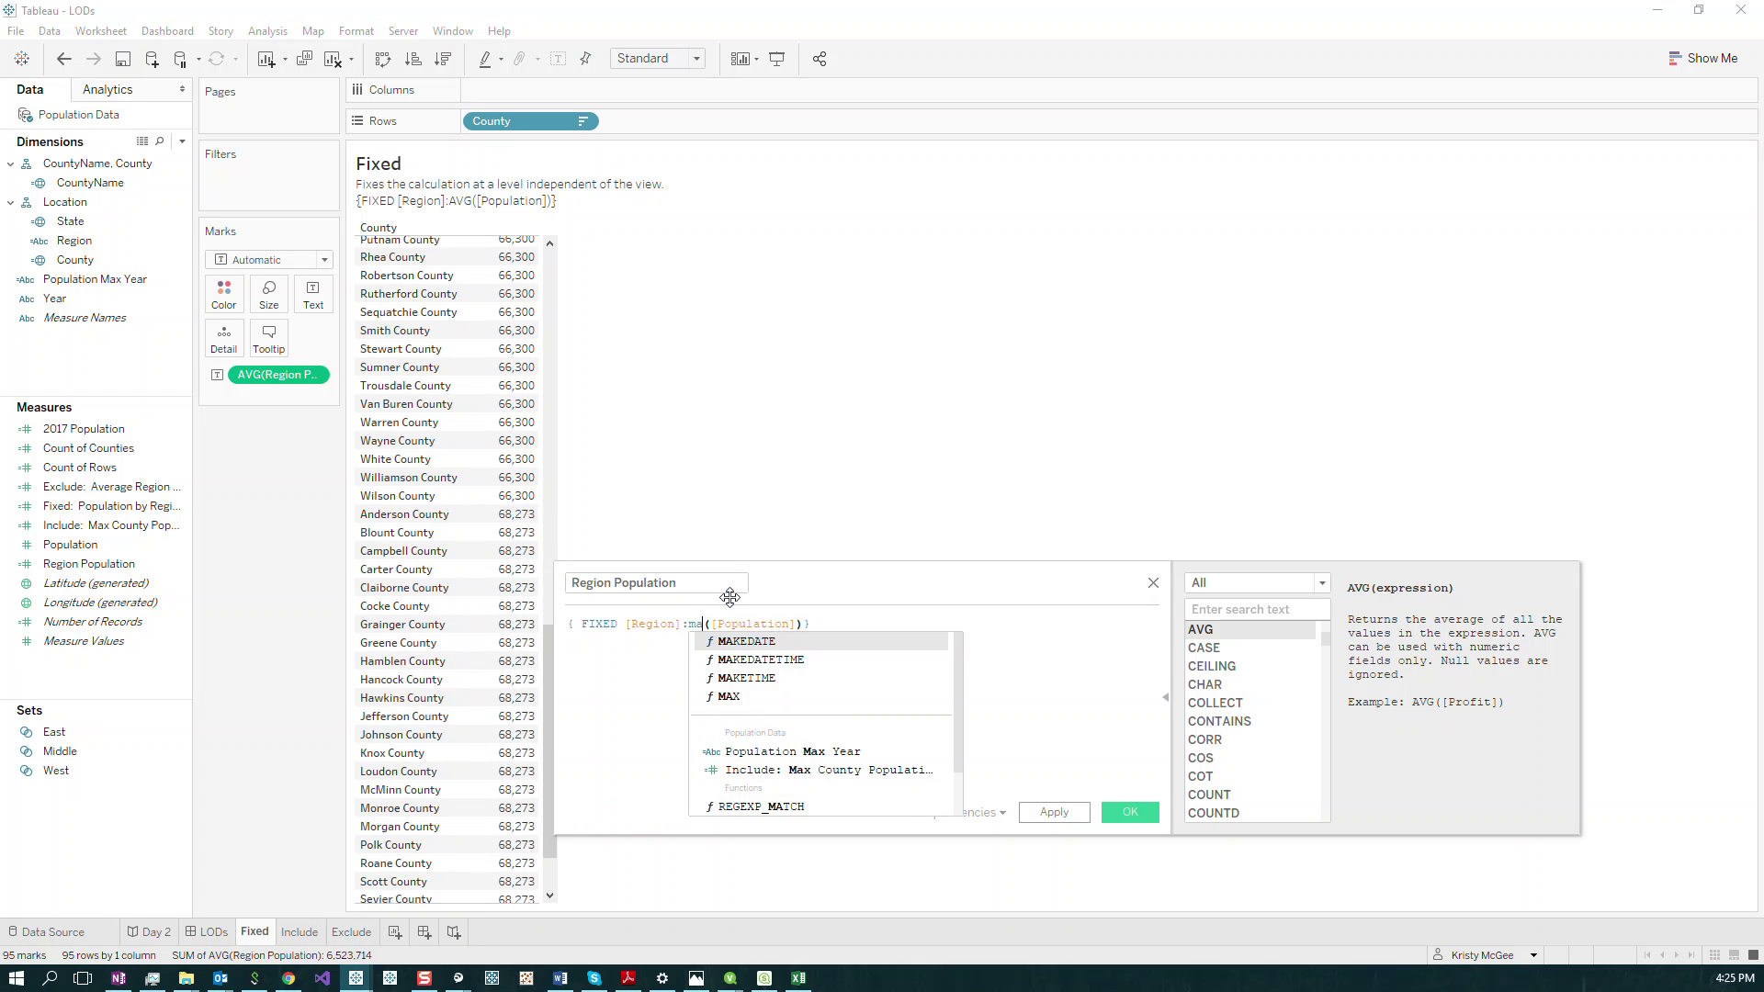
pyautogui.click(1050, 816)
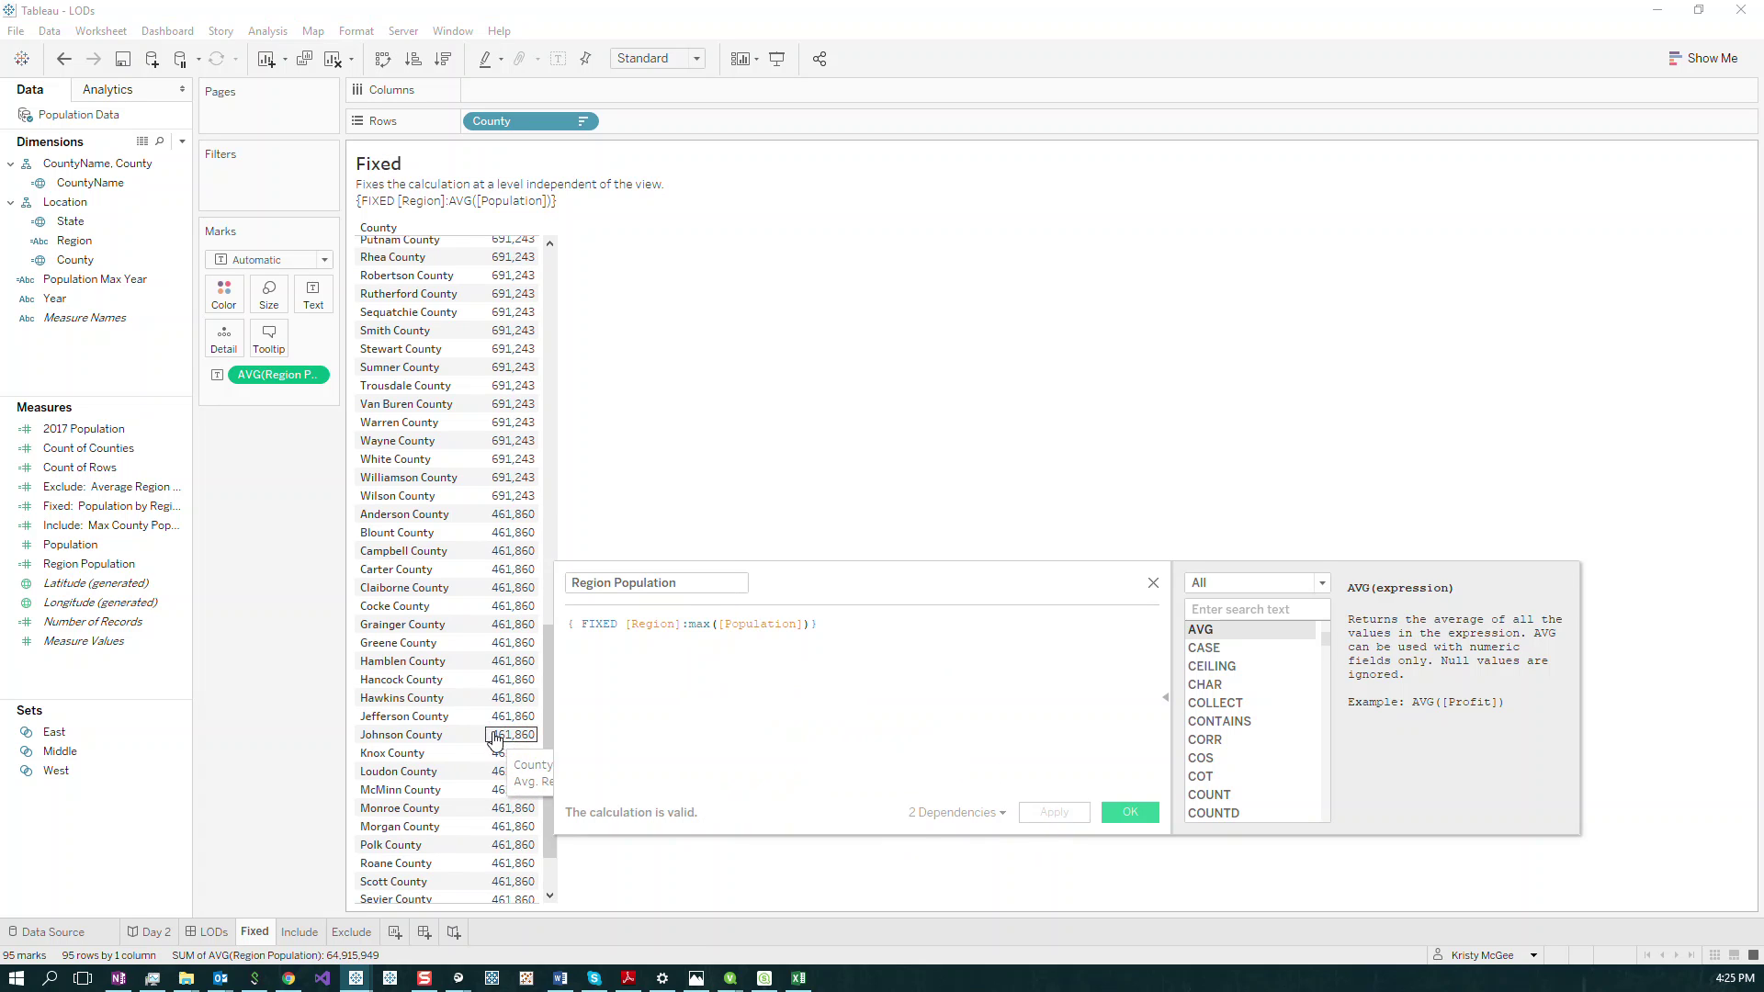
# Add Region before County in the rows, and move the calculation editor clear of the table.
pyautogui.moveTo(556, 801); pyautogui.dragTo(551, 405)
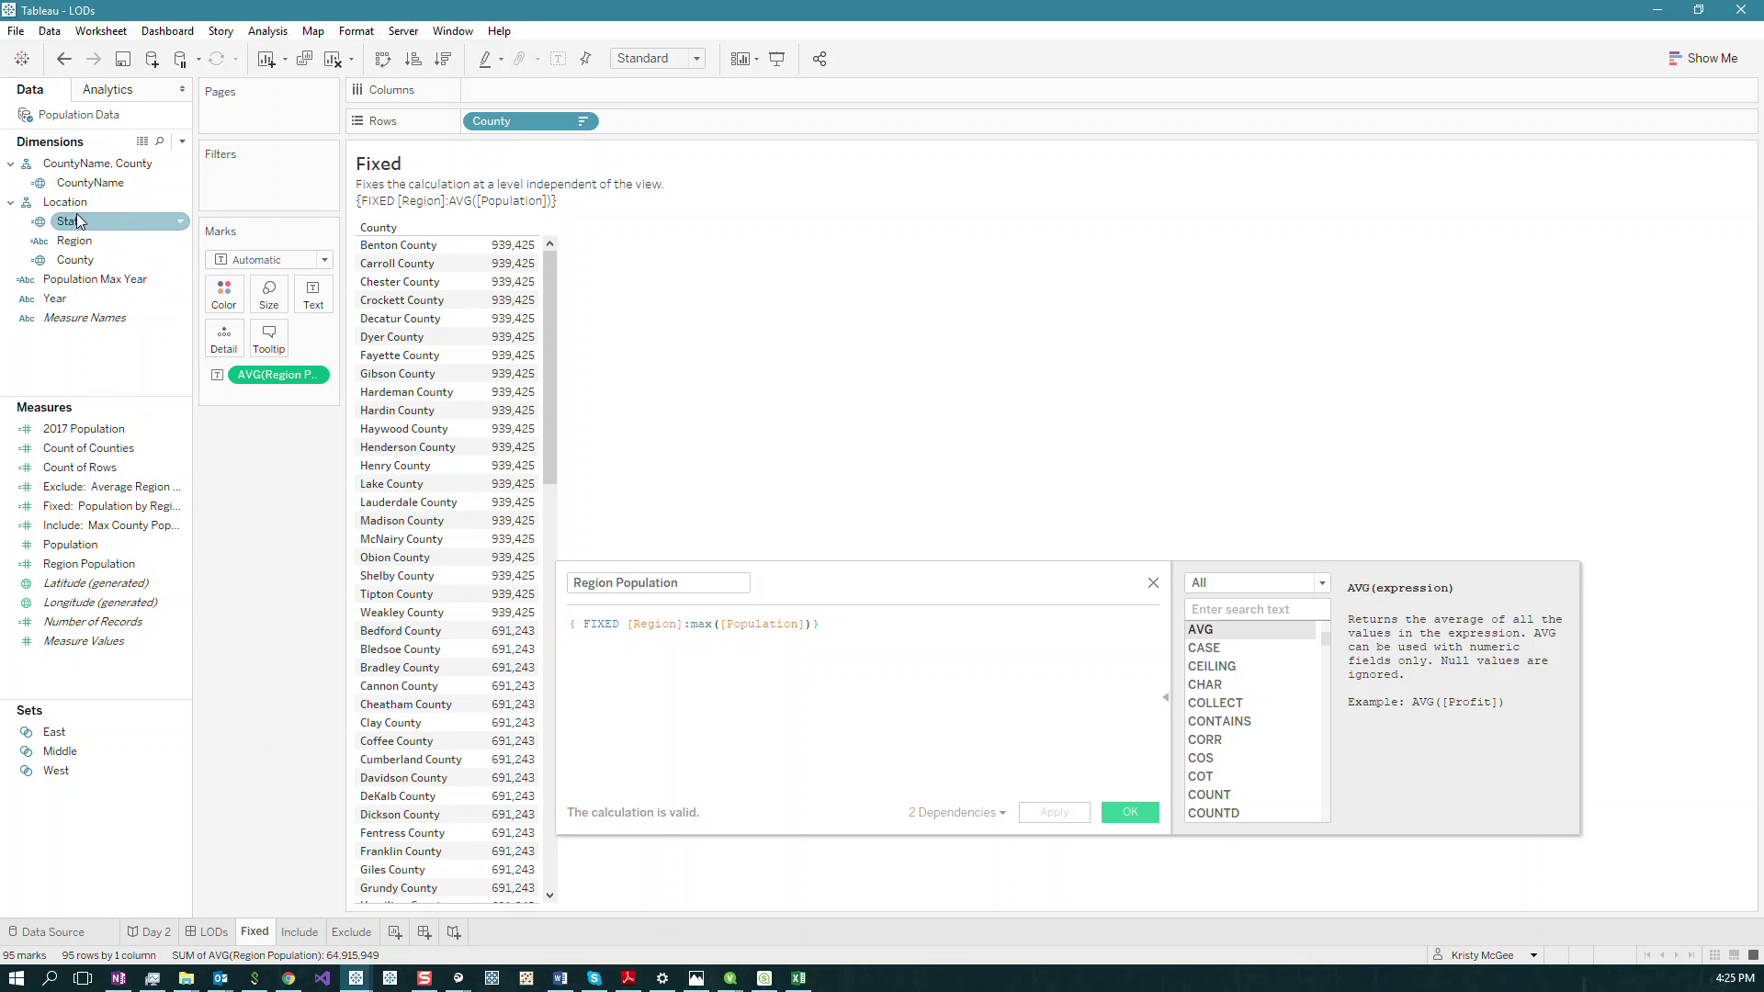
pyautogui.moveTo(74, 241); pyautogui.dragTo(484, 137)
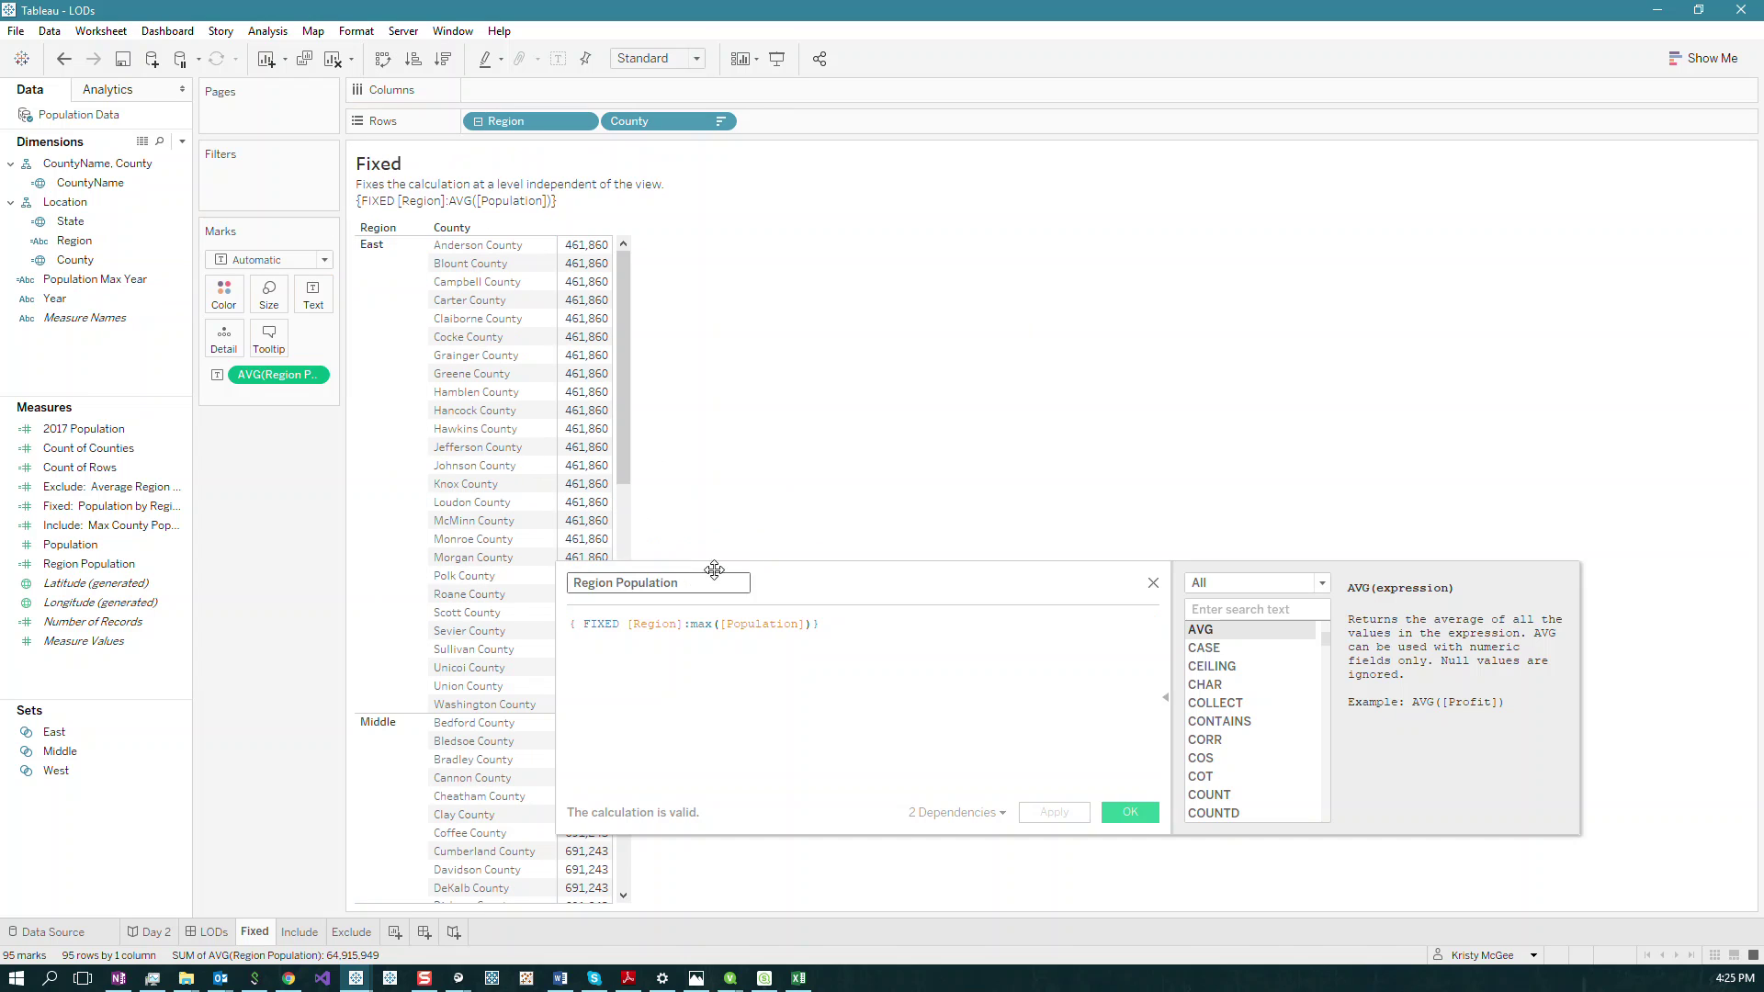
pyautogui.moveTo(796, 582); pyautogui.dragTo(919, 491)
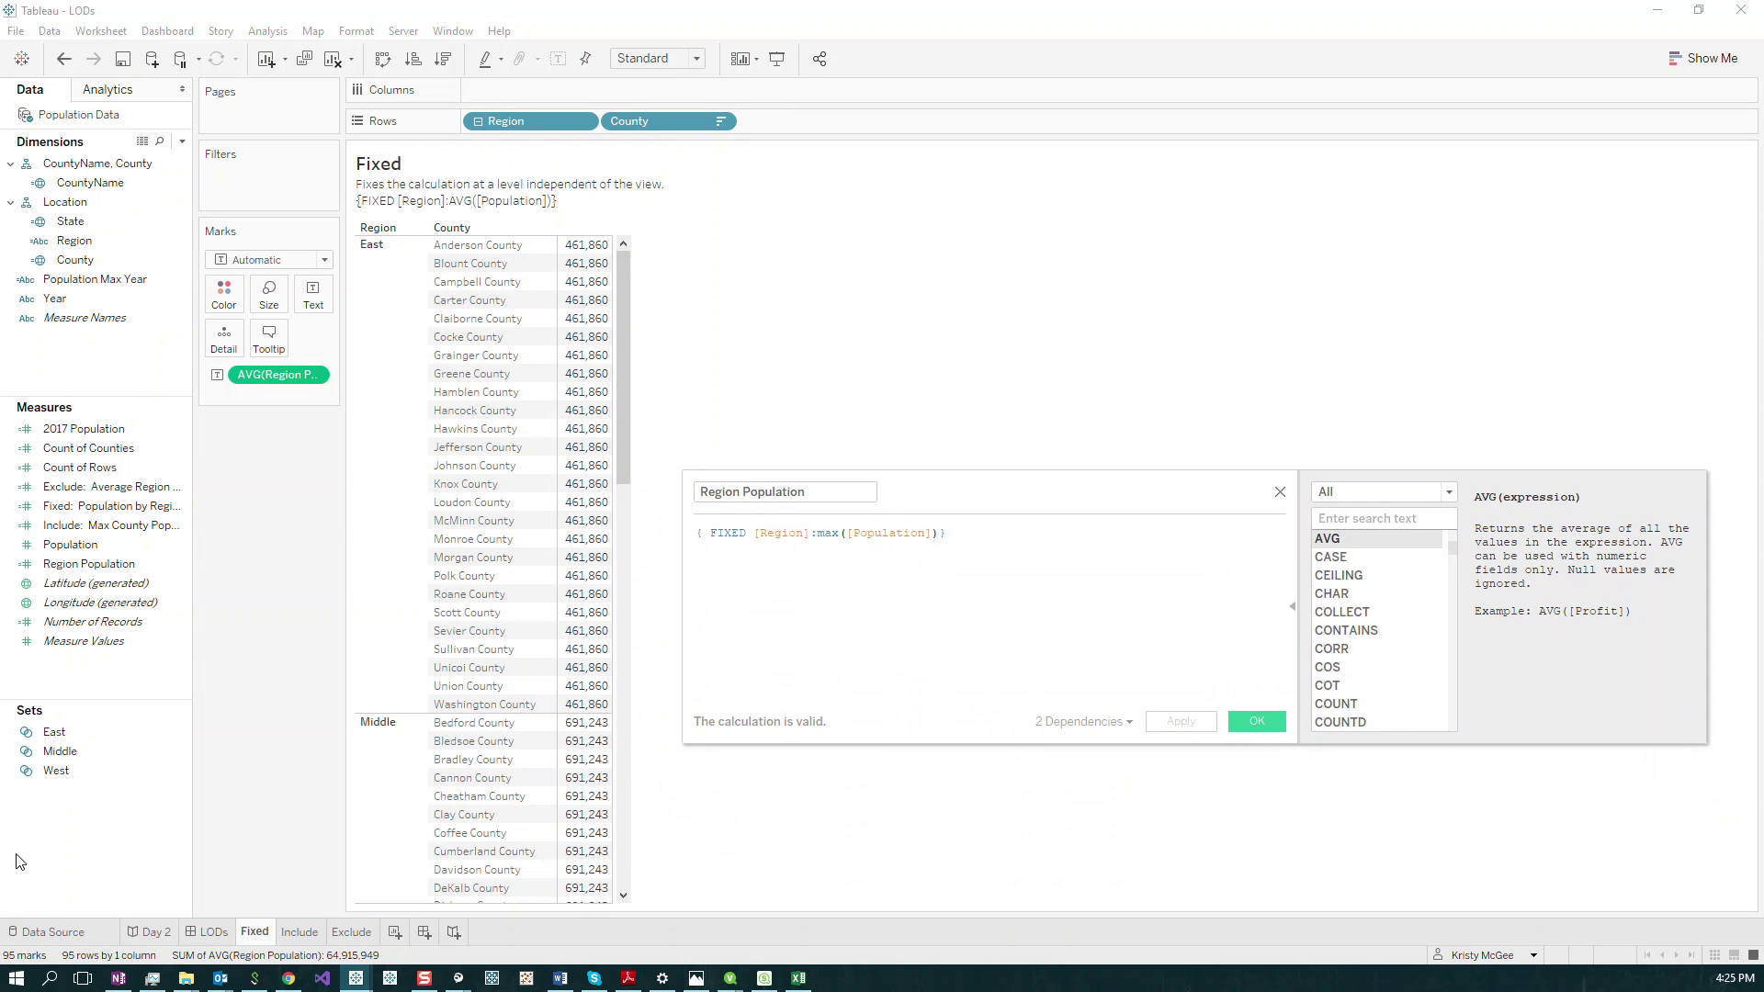
# Add Year to the columns, then add [Year] after [Region] in the Region Population FIXED formula and apply it.
pyautogui.moveTo(55, 298); pyautogui.dragTo(591, 90)
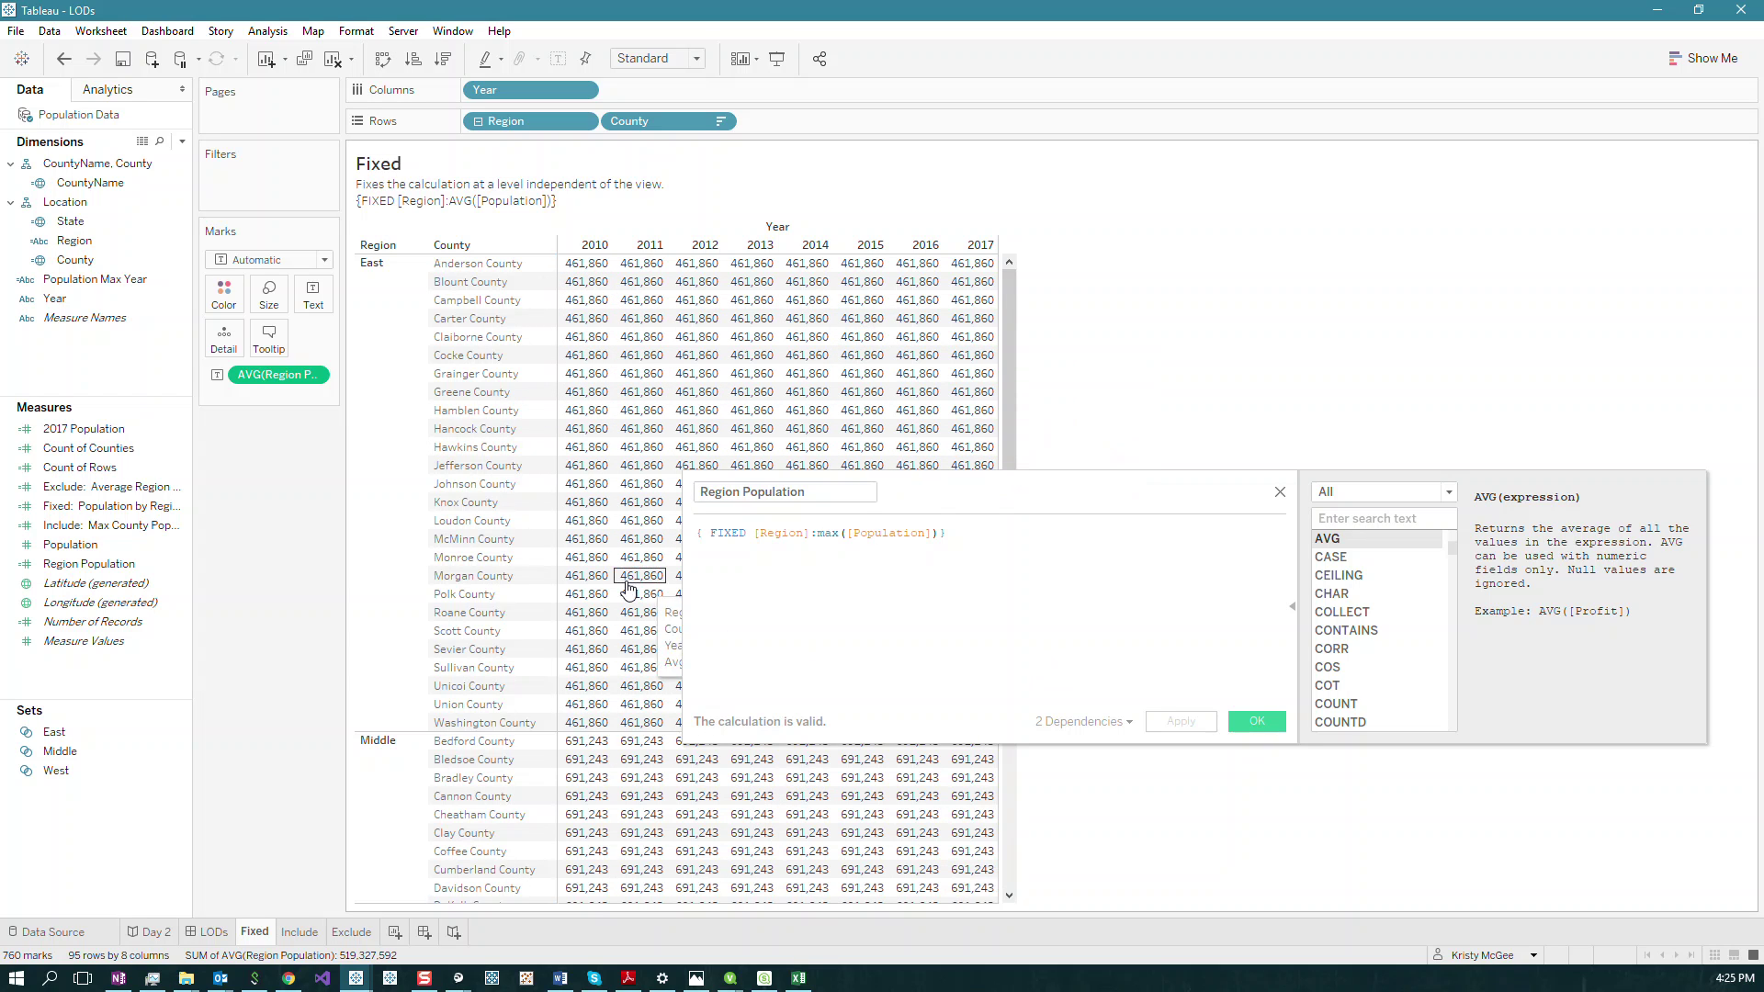
pyautogui.click(811, 534)
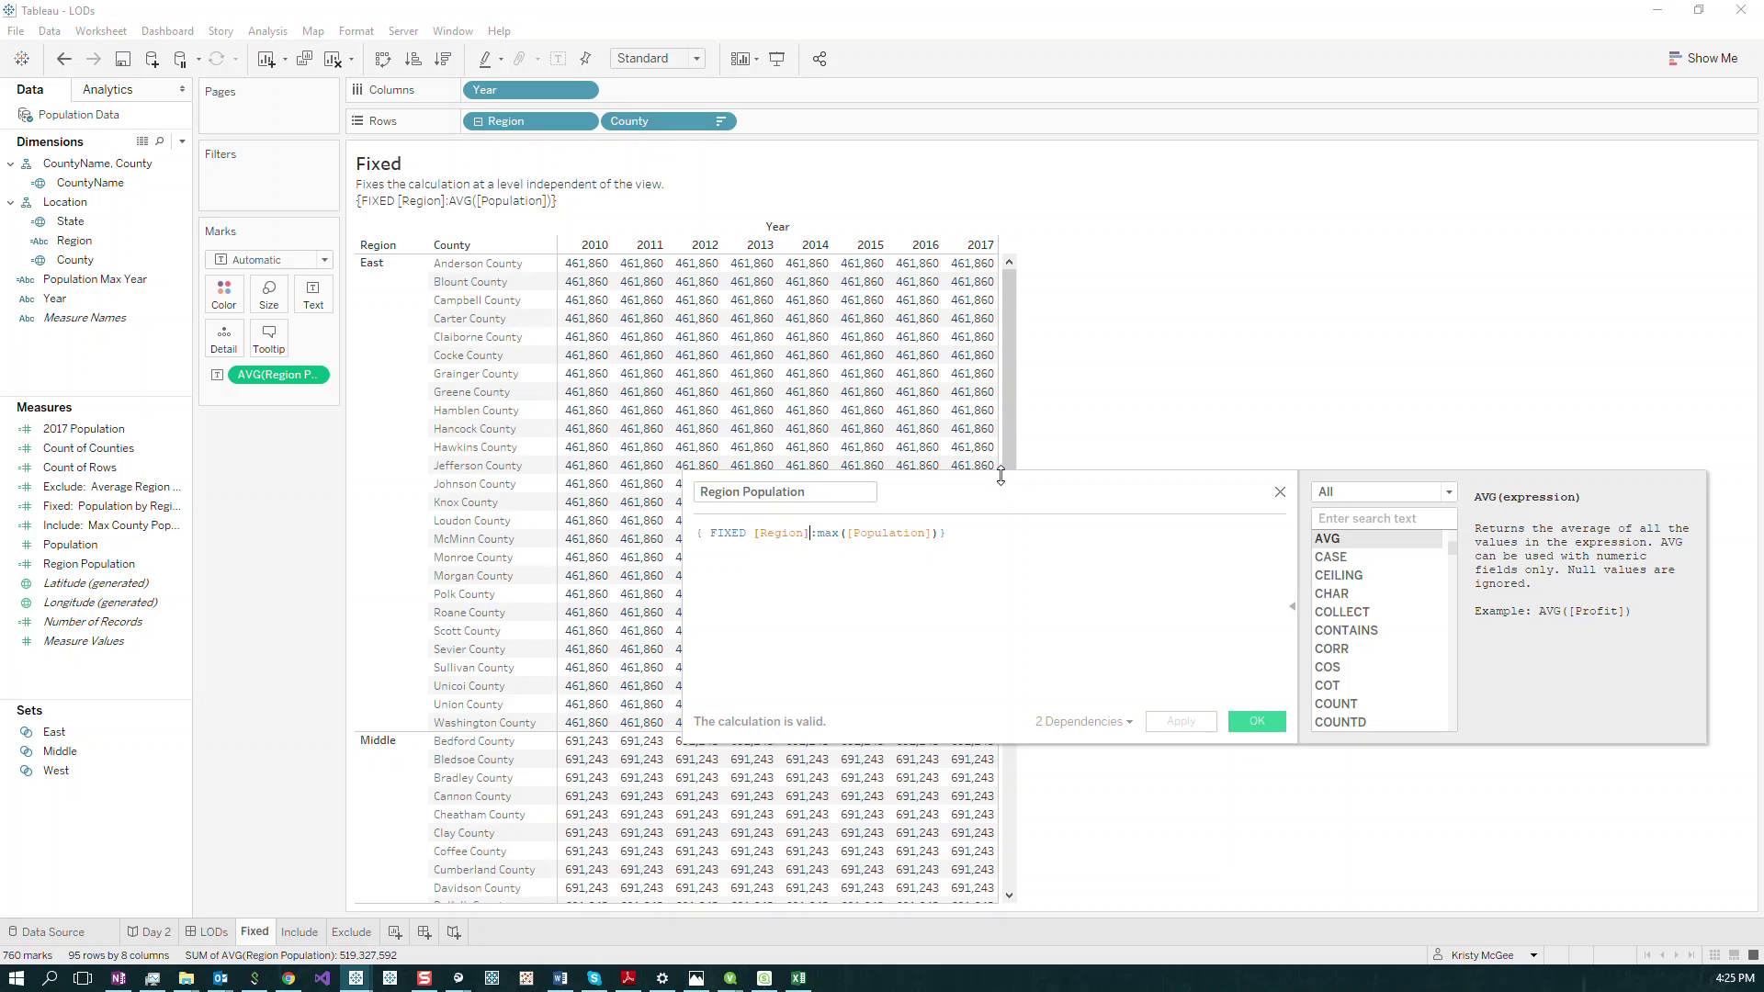
pyautogui.write(', ')
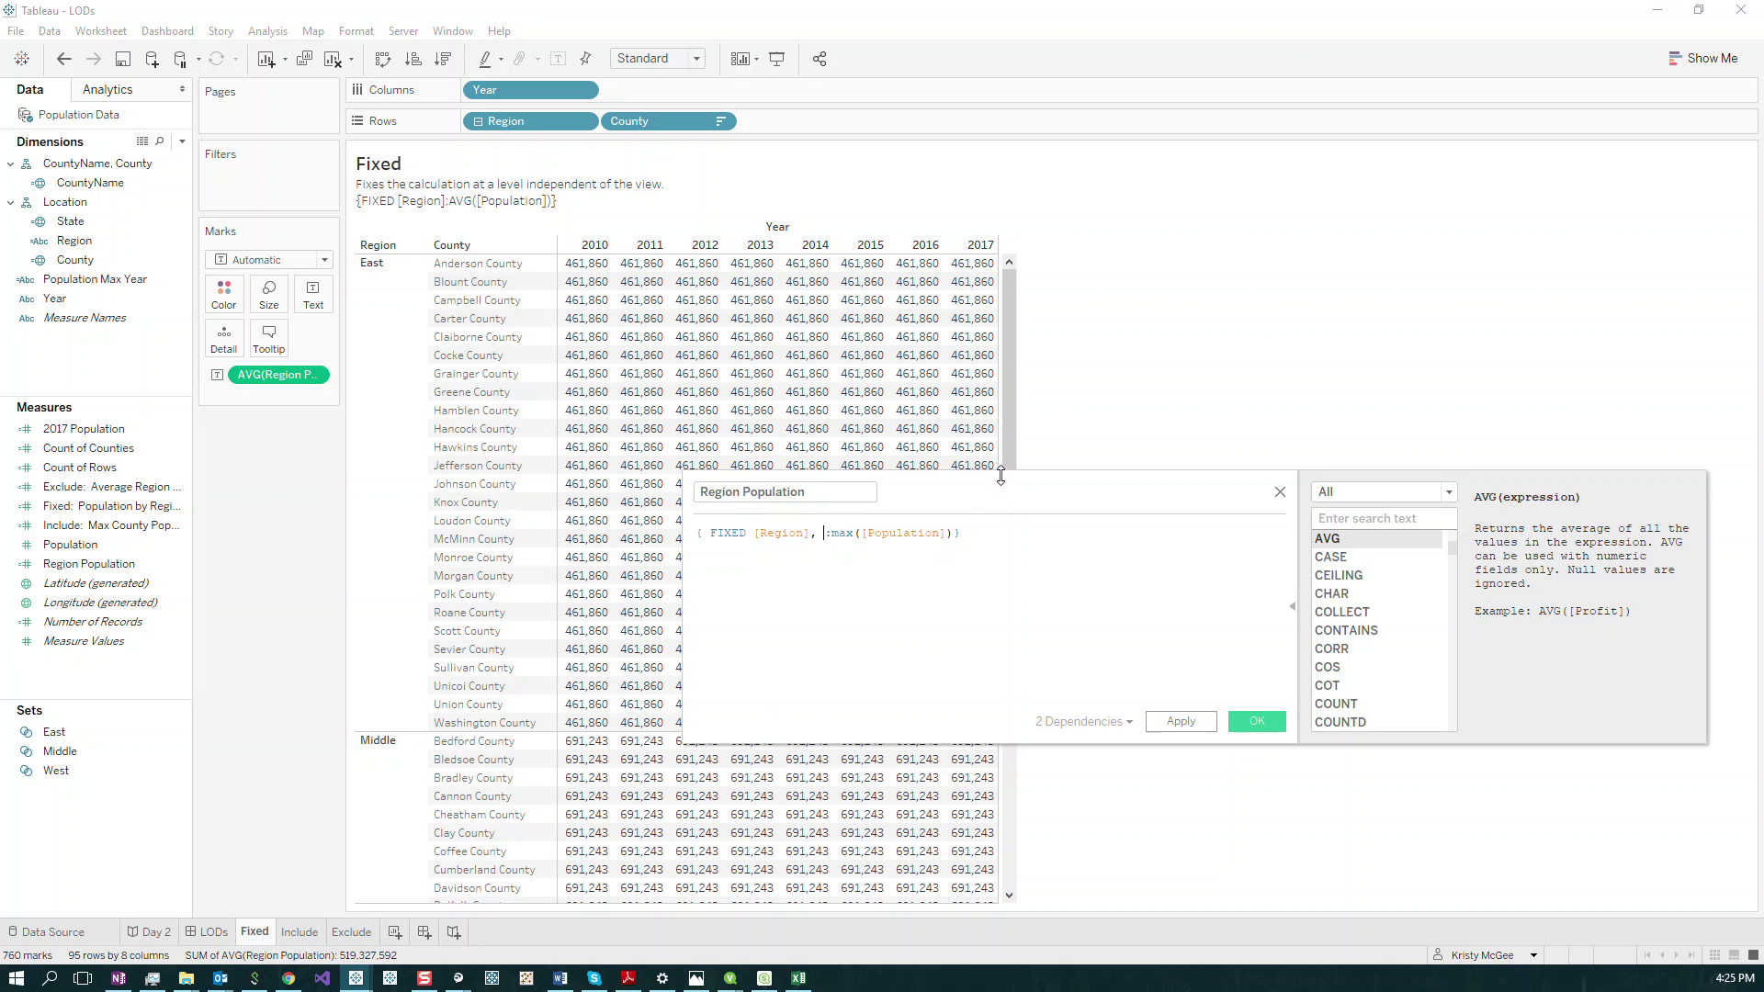
pyautogui.write('year')
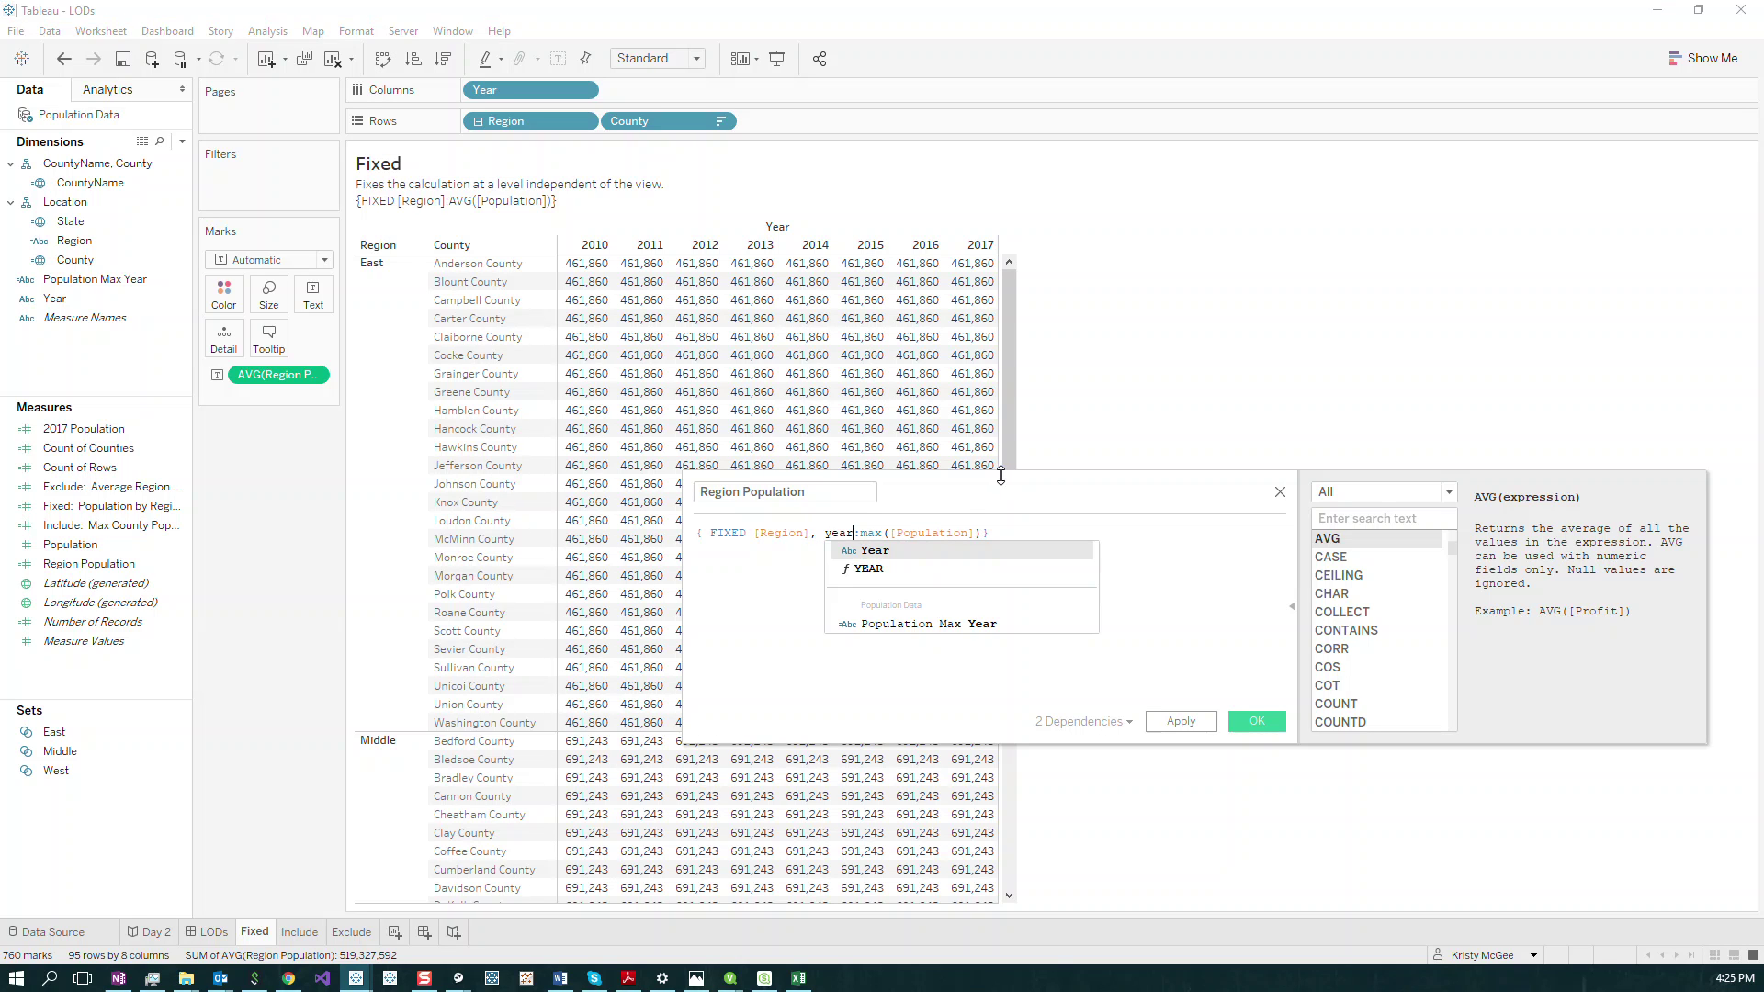
pyautogui.press('Return')
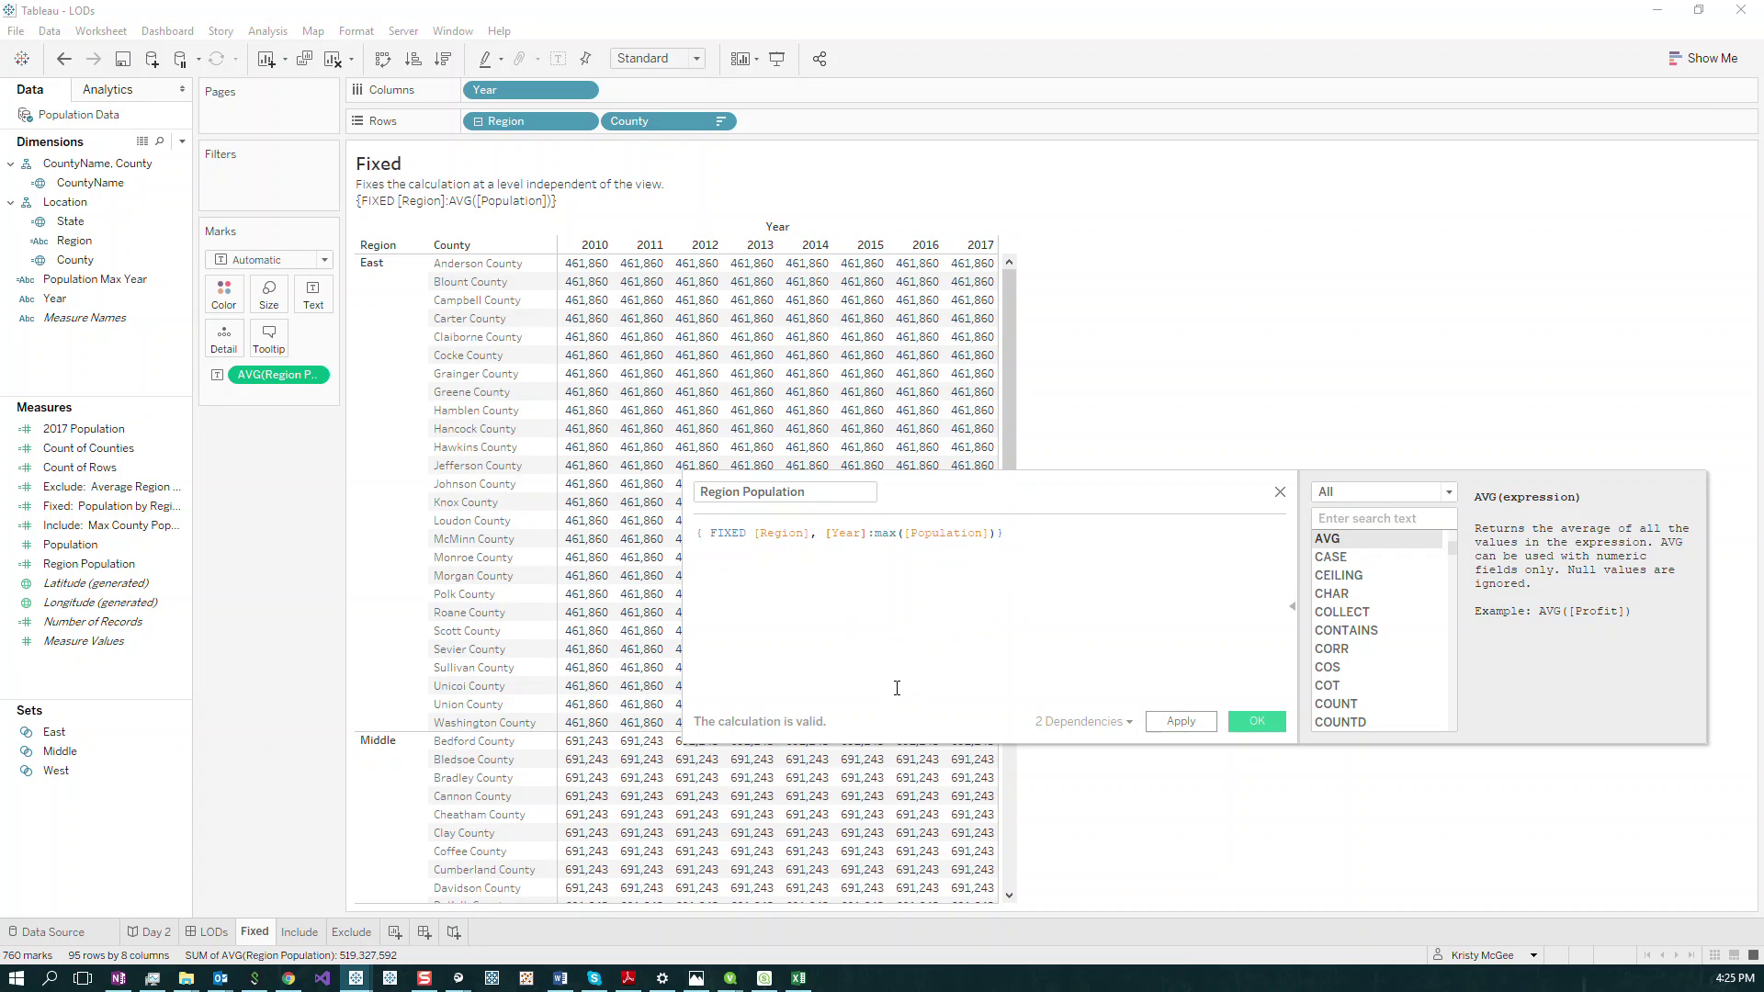
pyautogui.click(1182, 722)
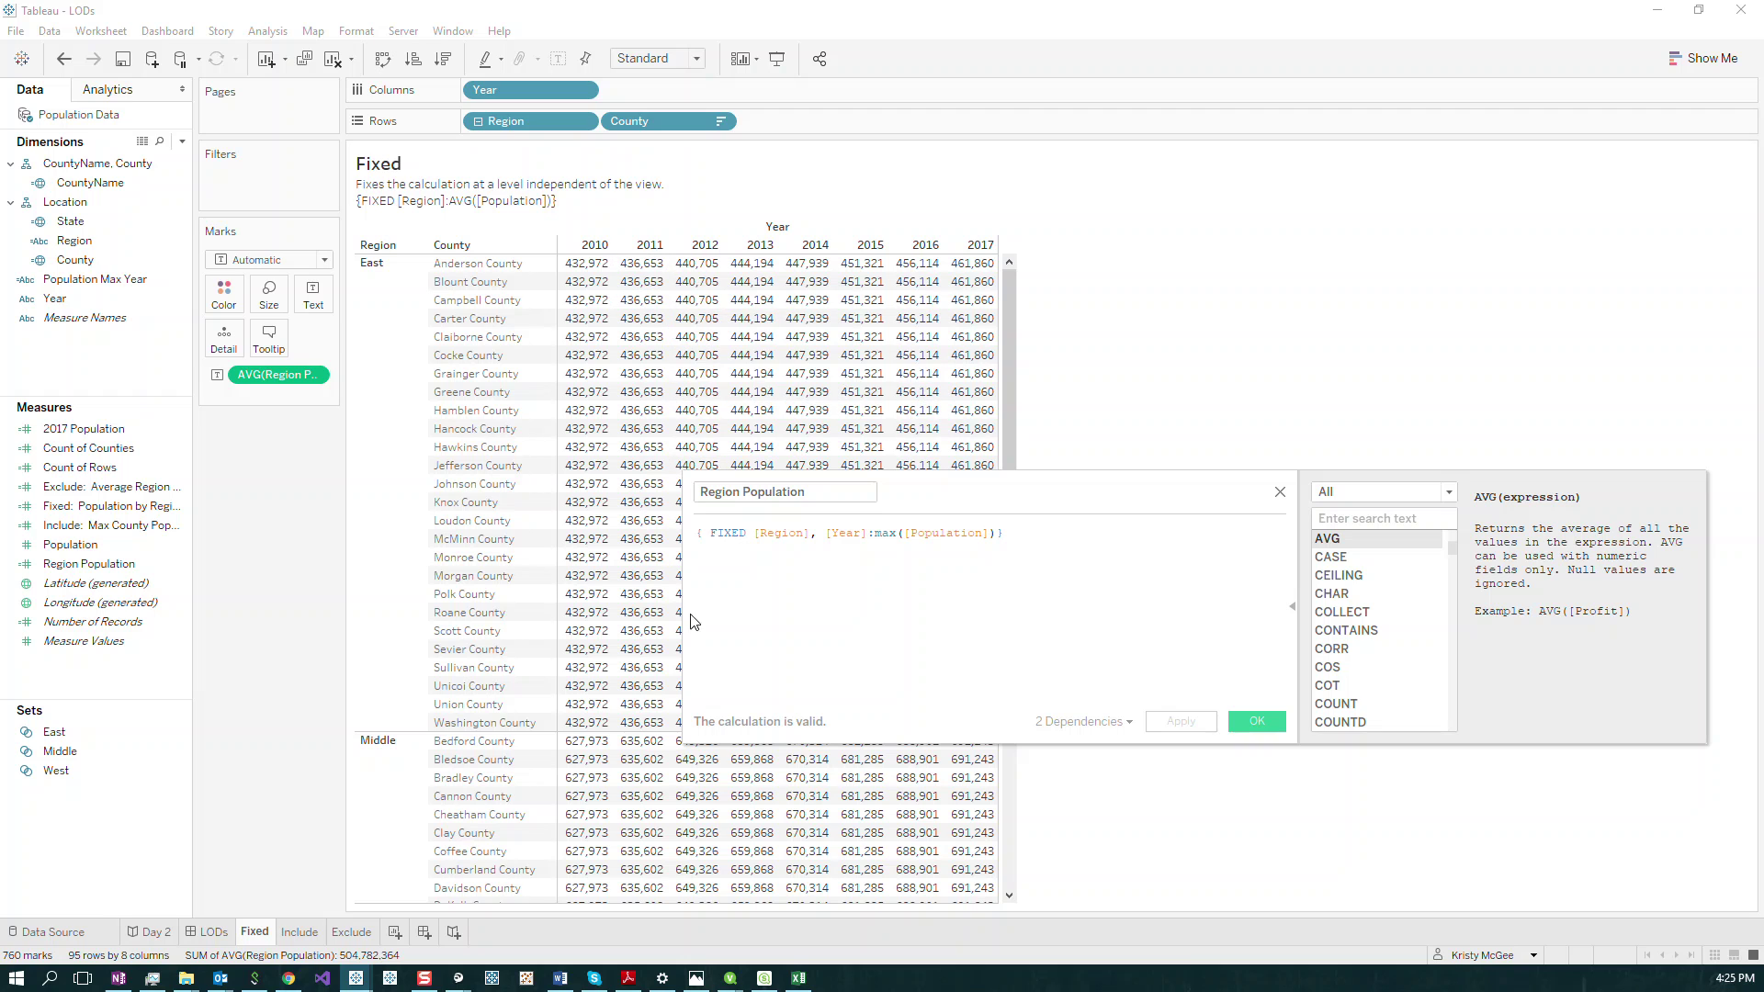
# Add [County] after [Year] in the Region Population formula, apply it, and compare the Knox County values across the years.
pyautogui.moveTo(1180, 491); pyautogui.dragTo(1481, 327)
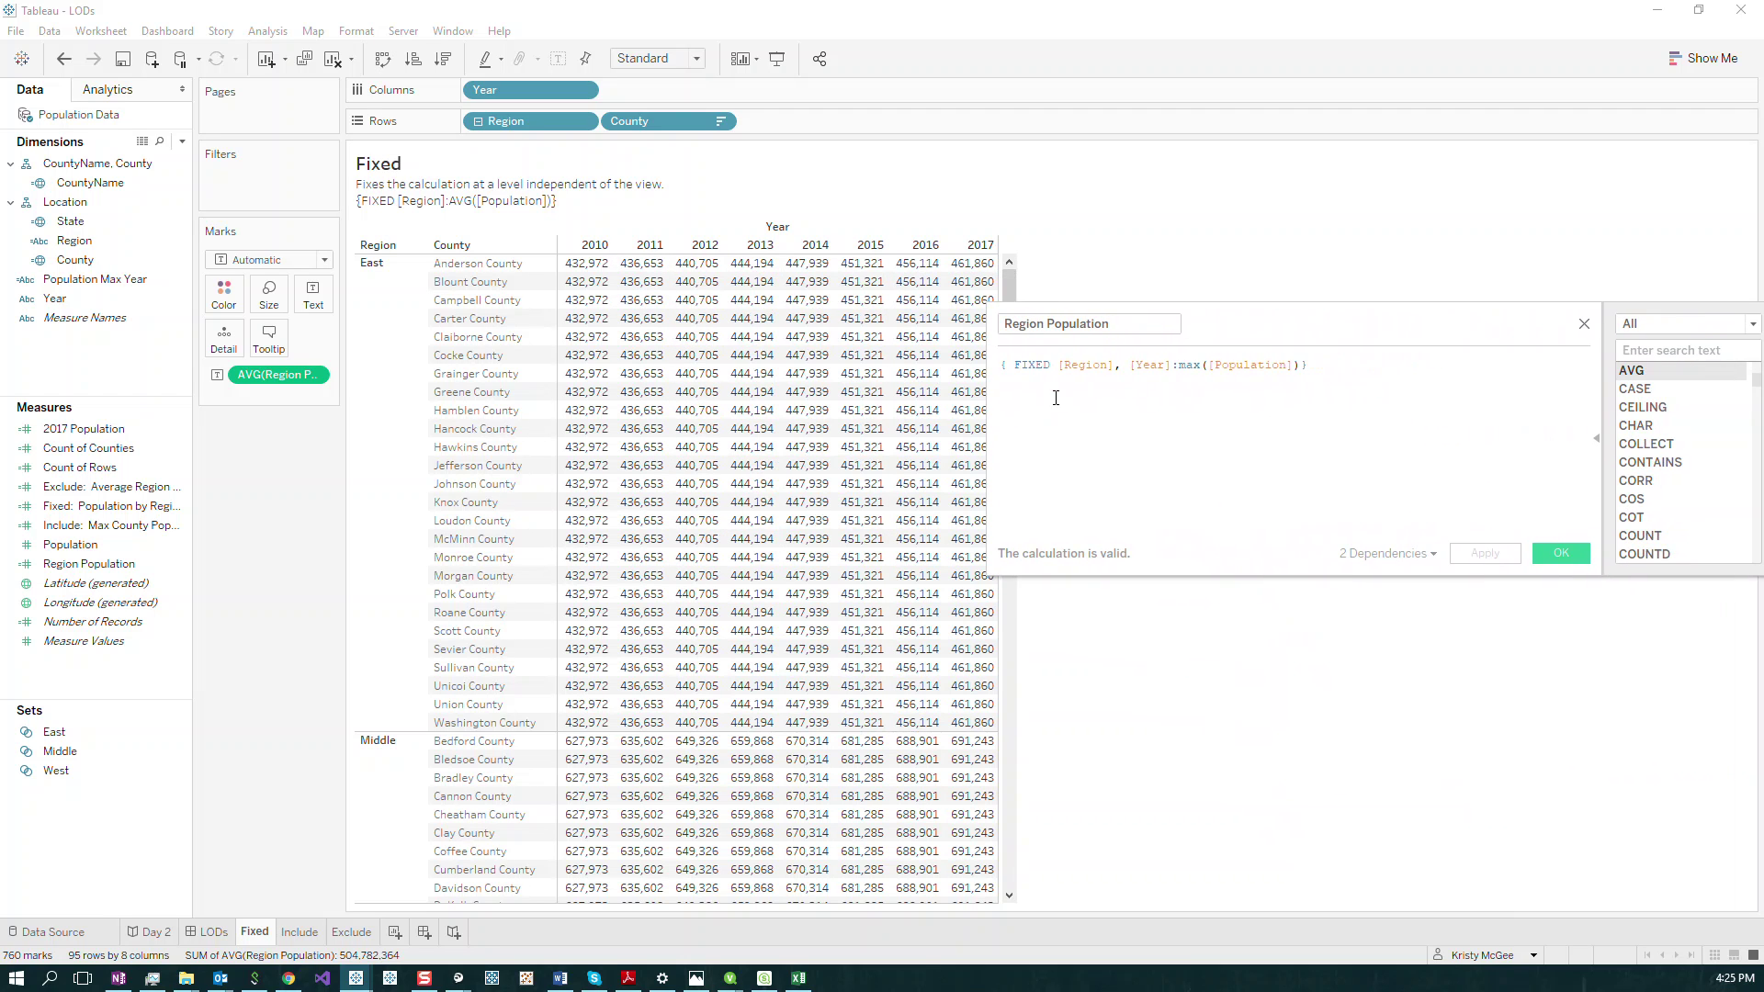
pyautogui.click(1180, 364)
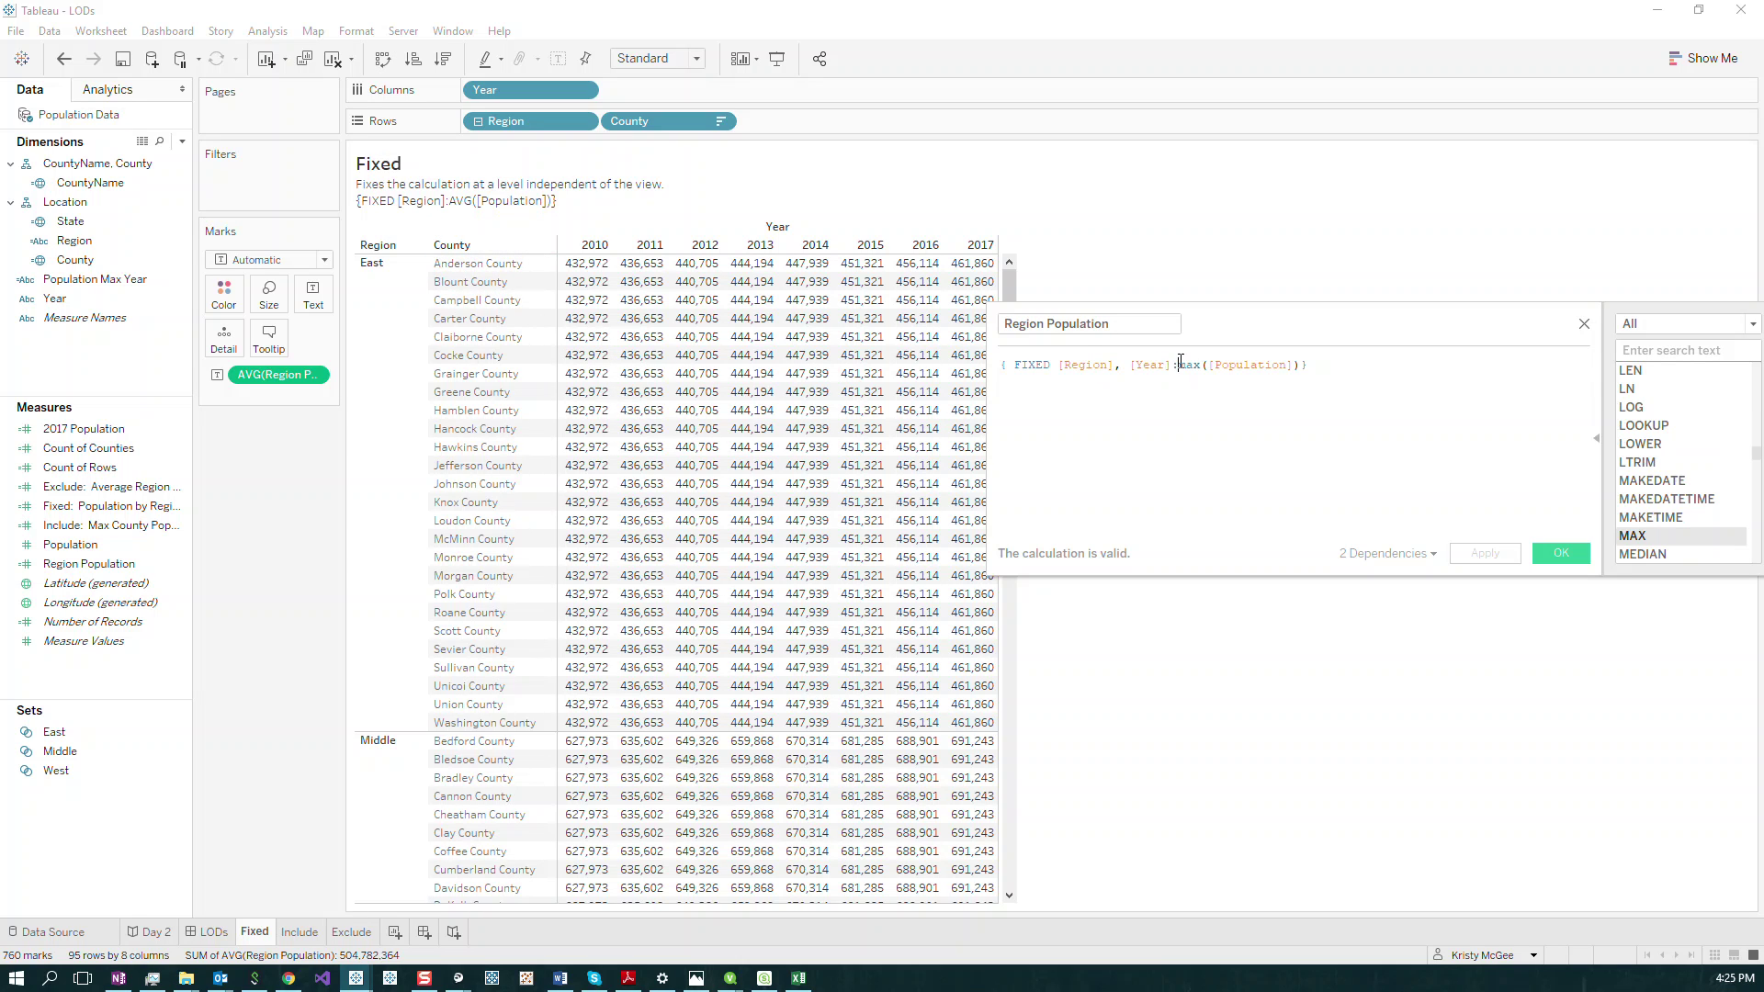
pyautogui.write(', [County]')
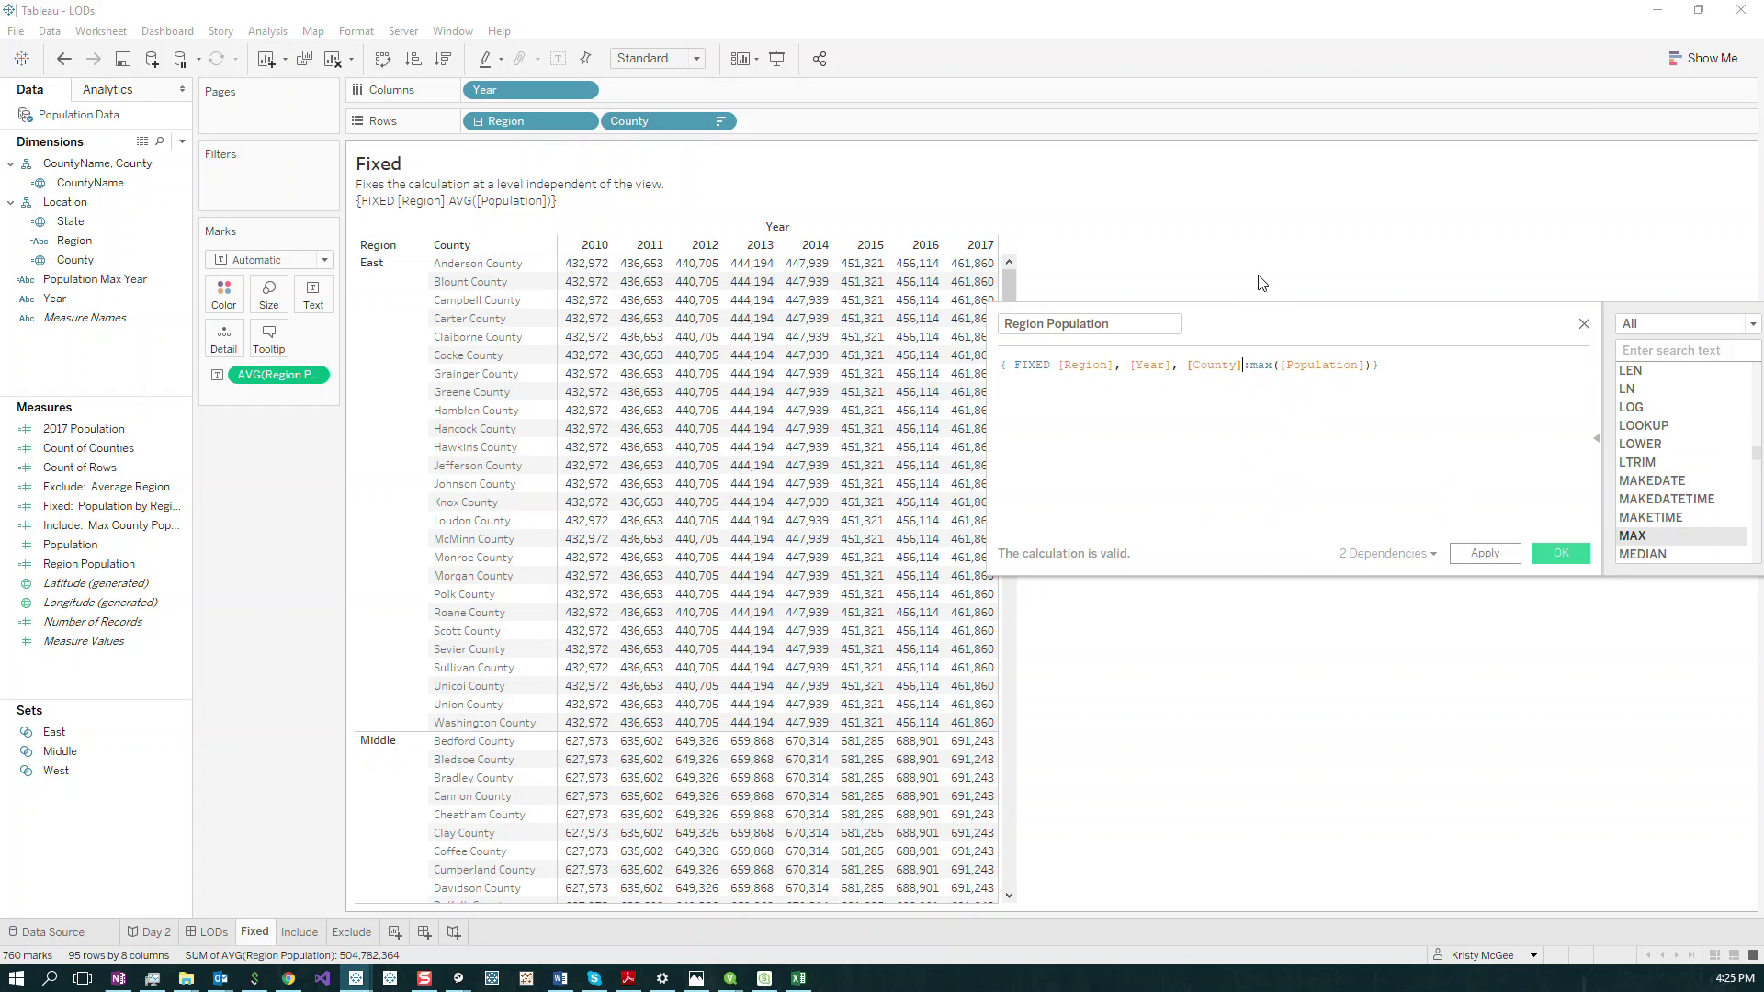
pyautogui.click(1486, 554)
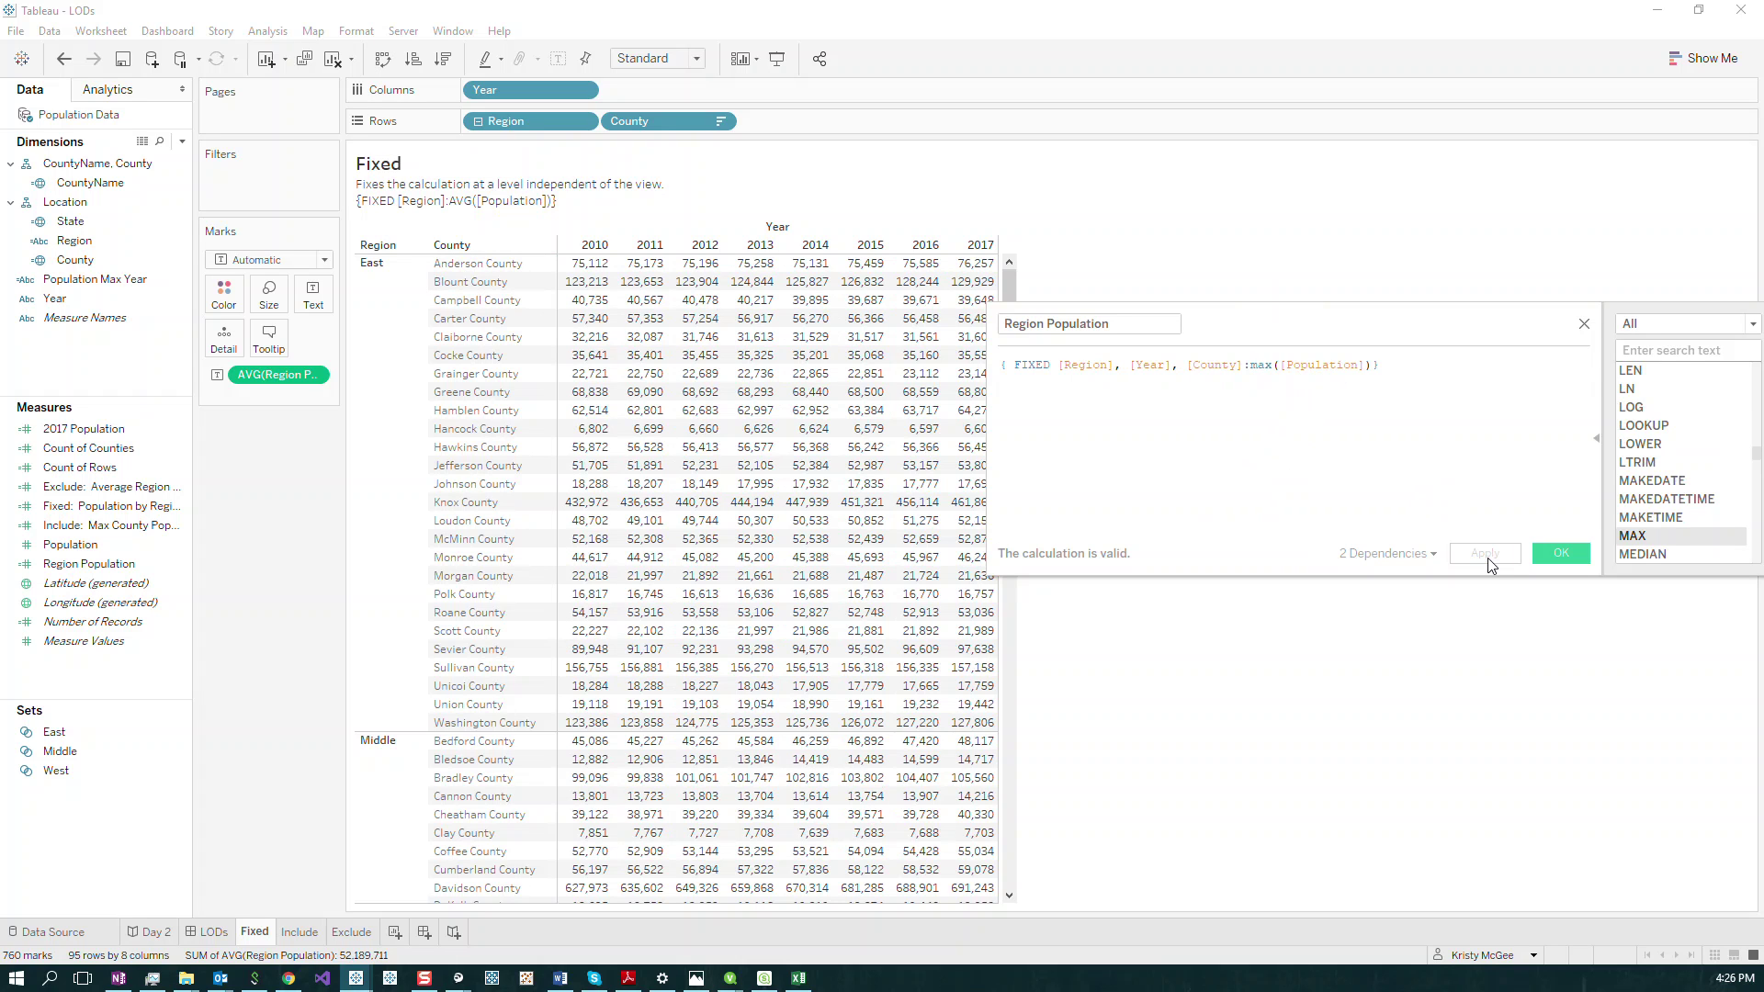
pyautogui.moveTo(981, 728)
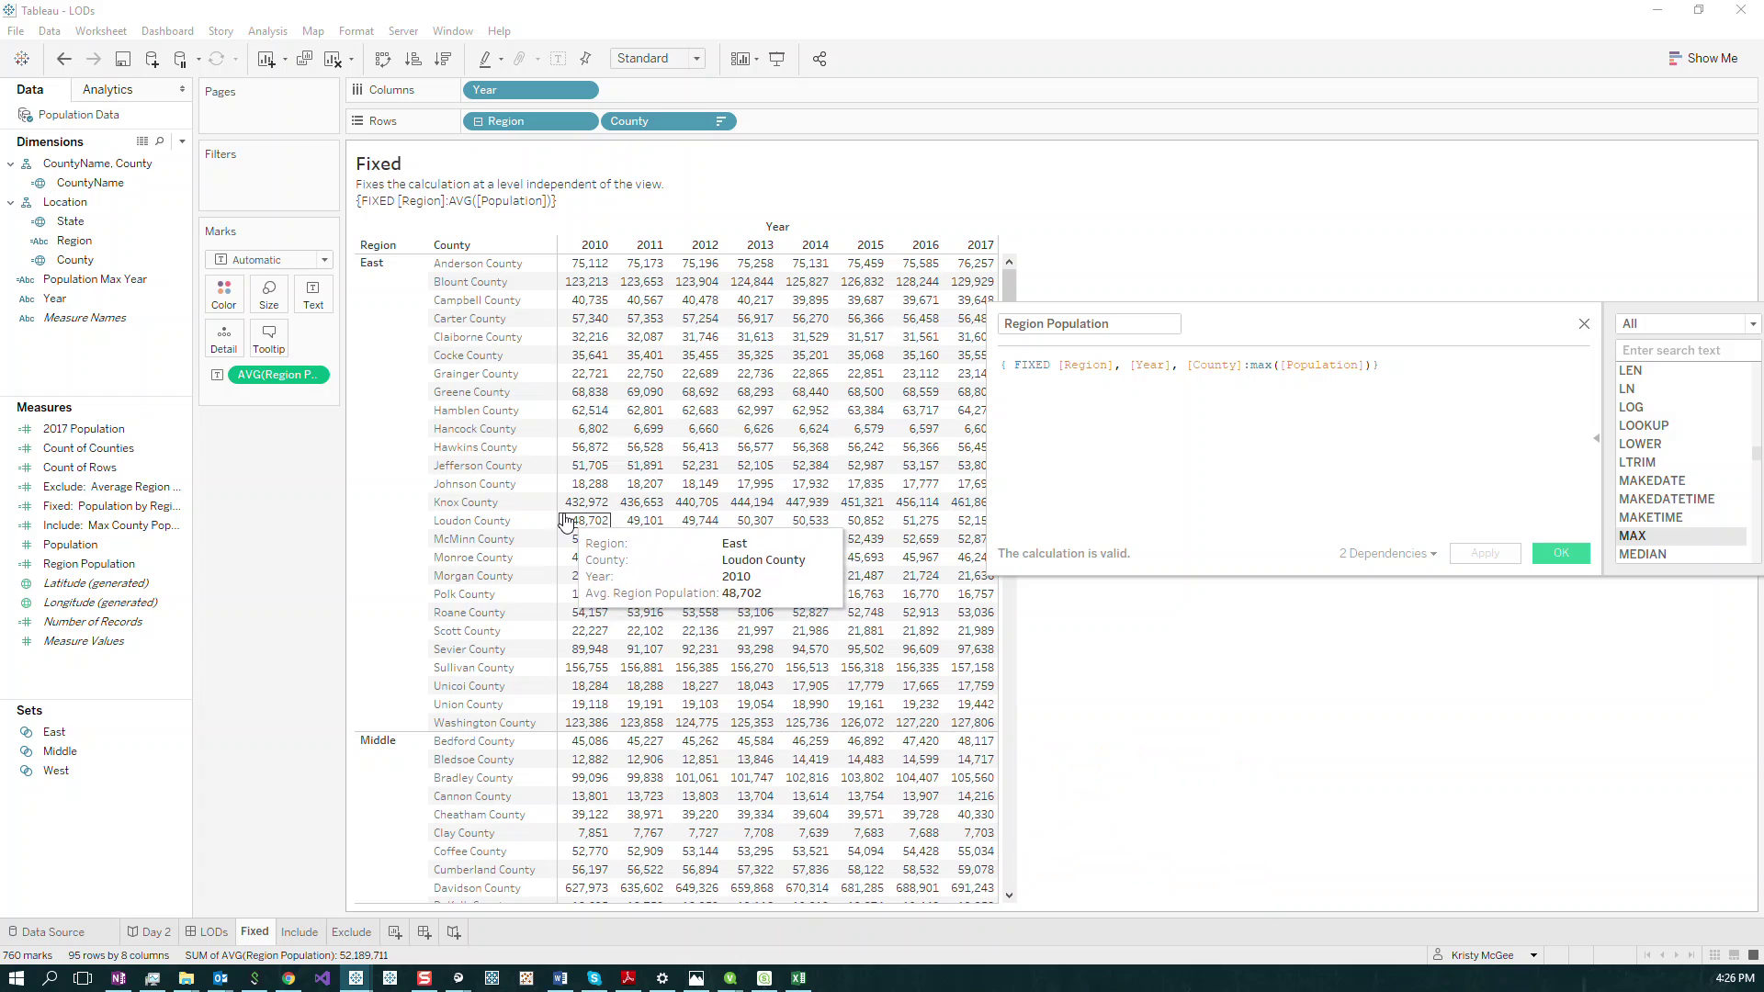
pyautogui.moveTo(656, 515)
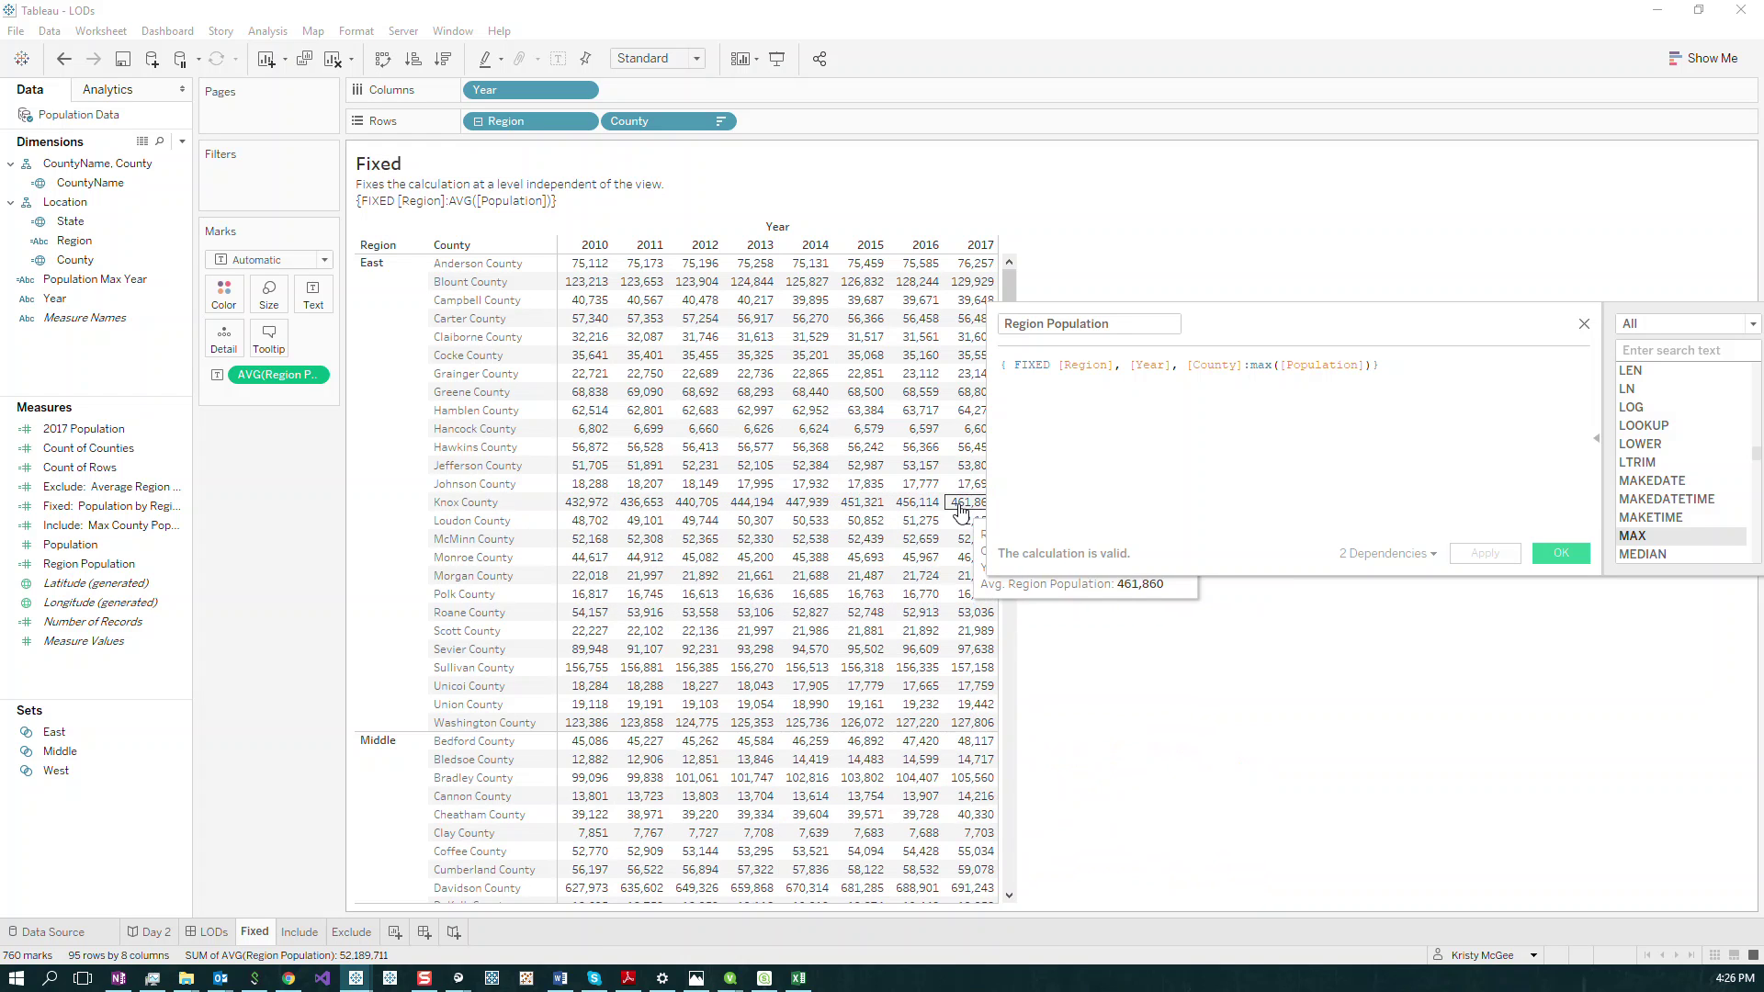
pyautogui.moveTo(580, 511)
pyautogui.moveTo(951, 511)
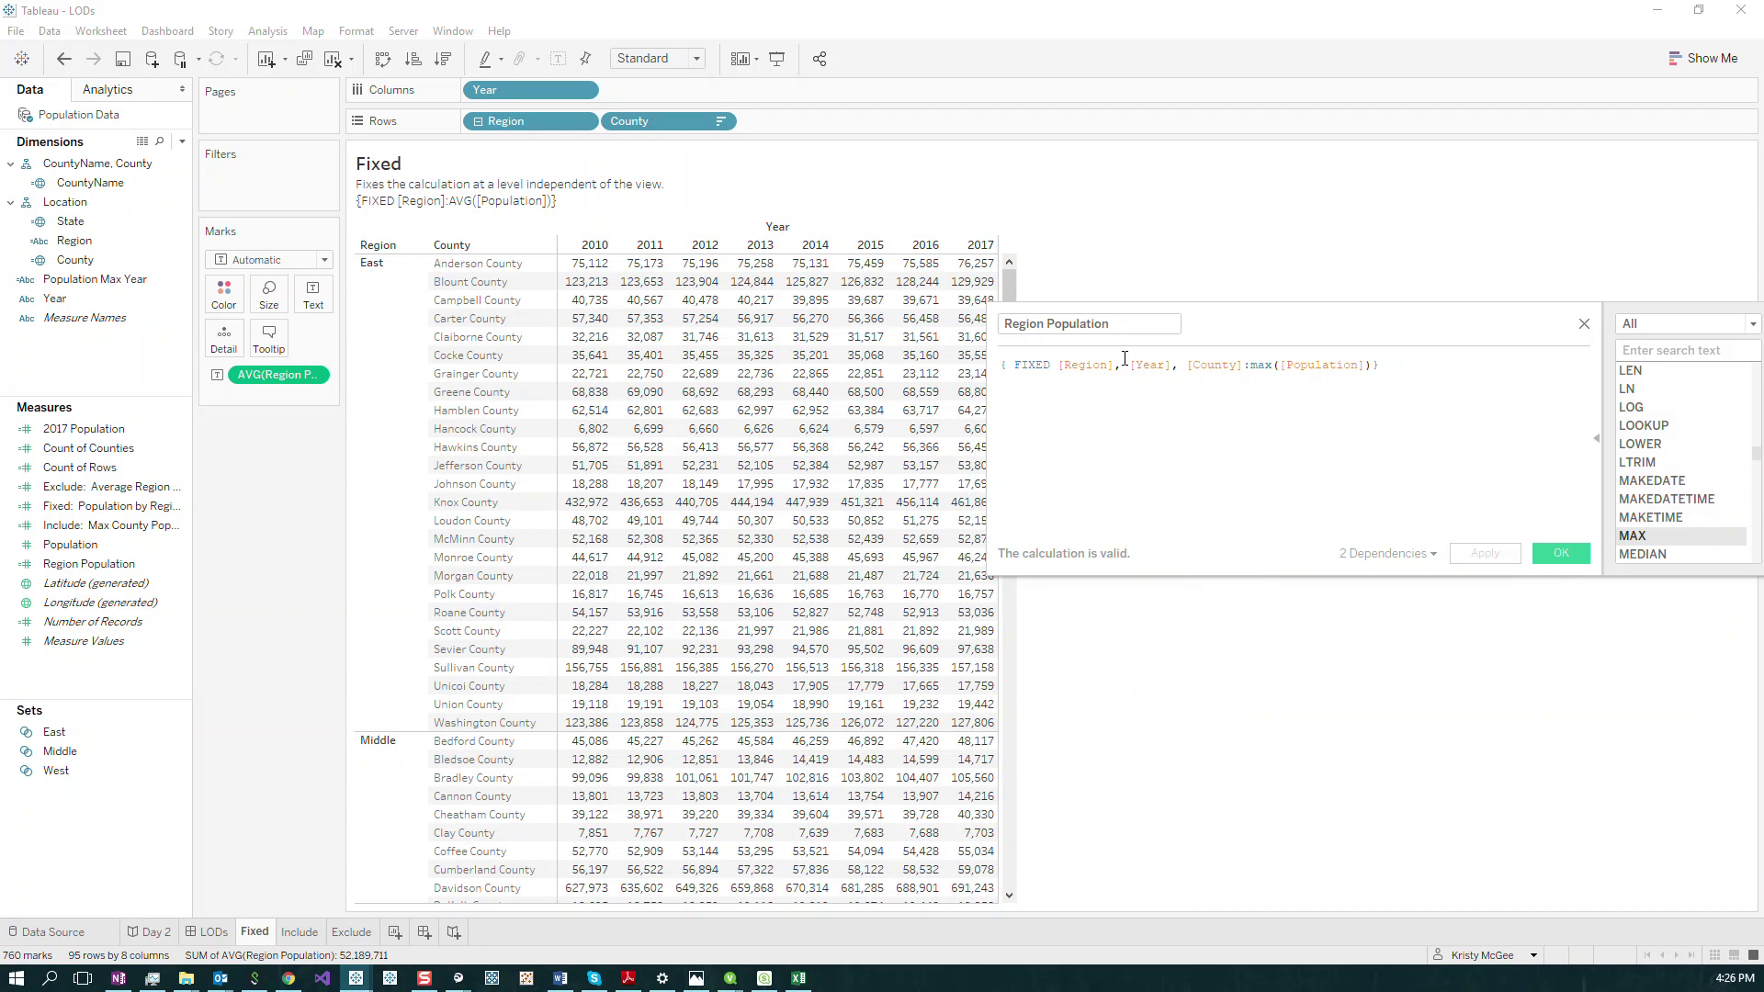
# Remove [County] and [Year] from the Region Population formula, leaving only [Region] as the fixed dimension, and apply the change.
pyautogui.moveTo(1174, 366); pyautogui.dragTo(1237, 369)
pyautogui.press('BackSpace')
pyautogui.press('BackSpace')
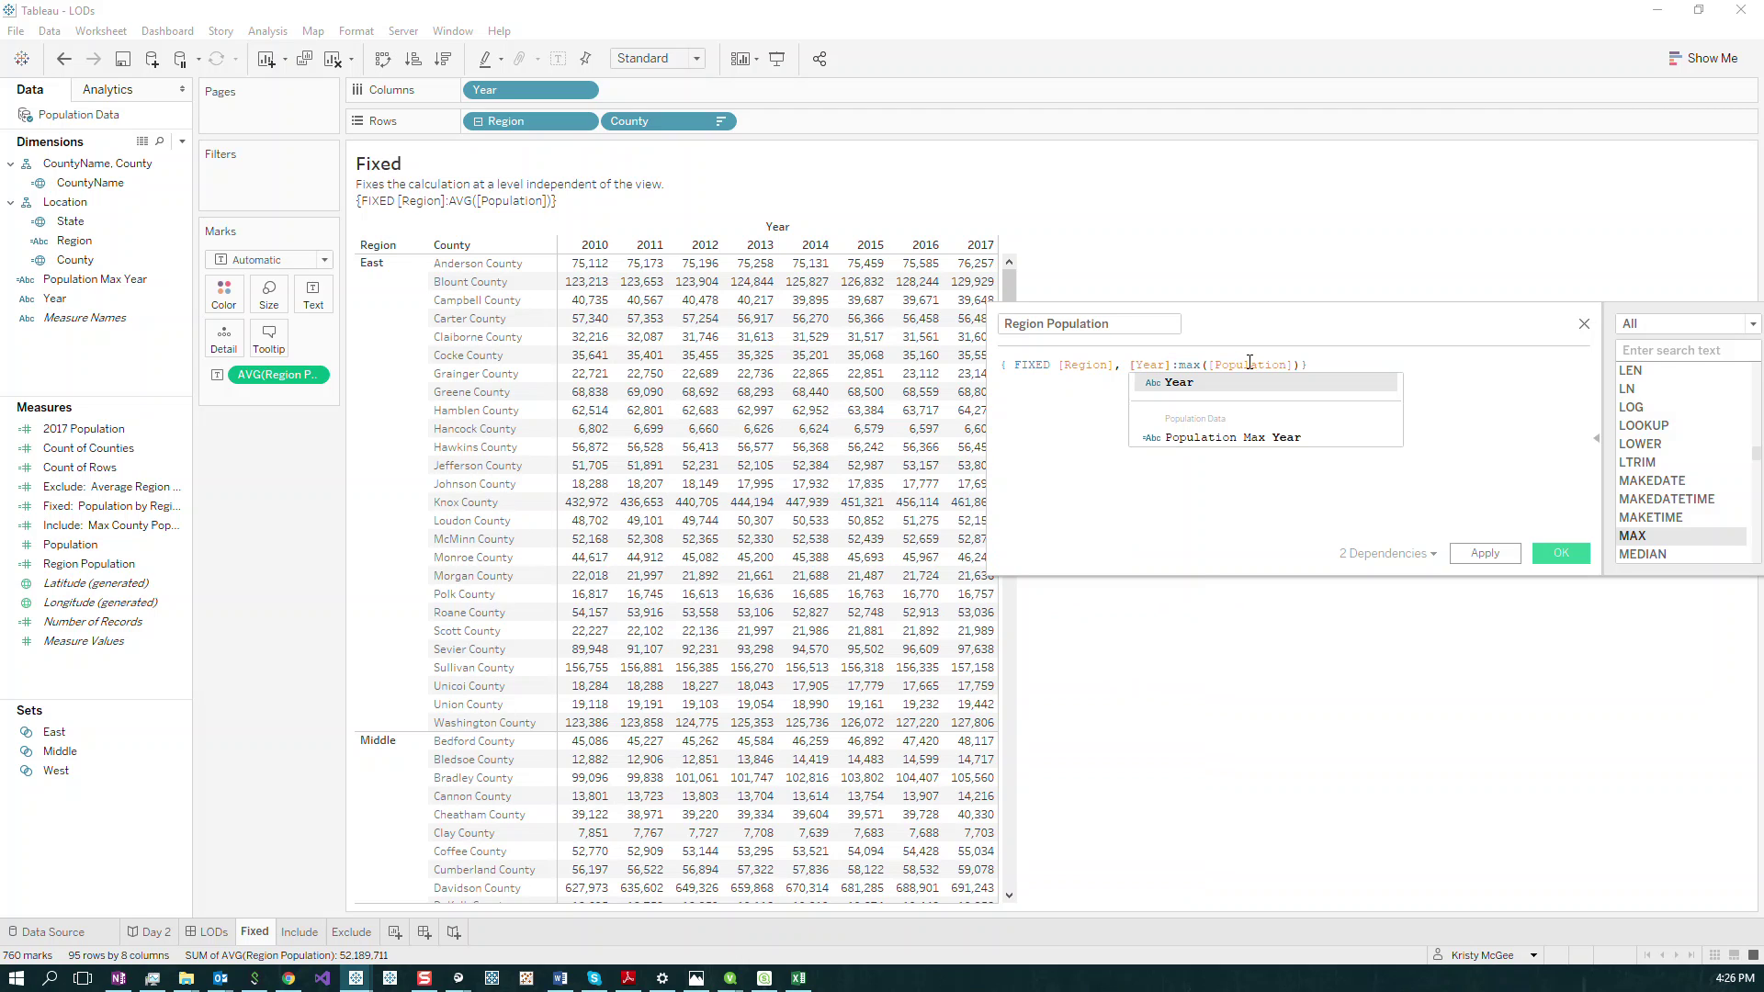
pyautogui.press('BackSpace')
pyautogui.press('BackSpace')
pyautogui.press('BackSpace')
pyautogui.press('BackSpace')
pyautogui.press('BackSpace')
pyautogui.press('BackSpace')
pyautogui.press('BackSpace')
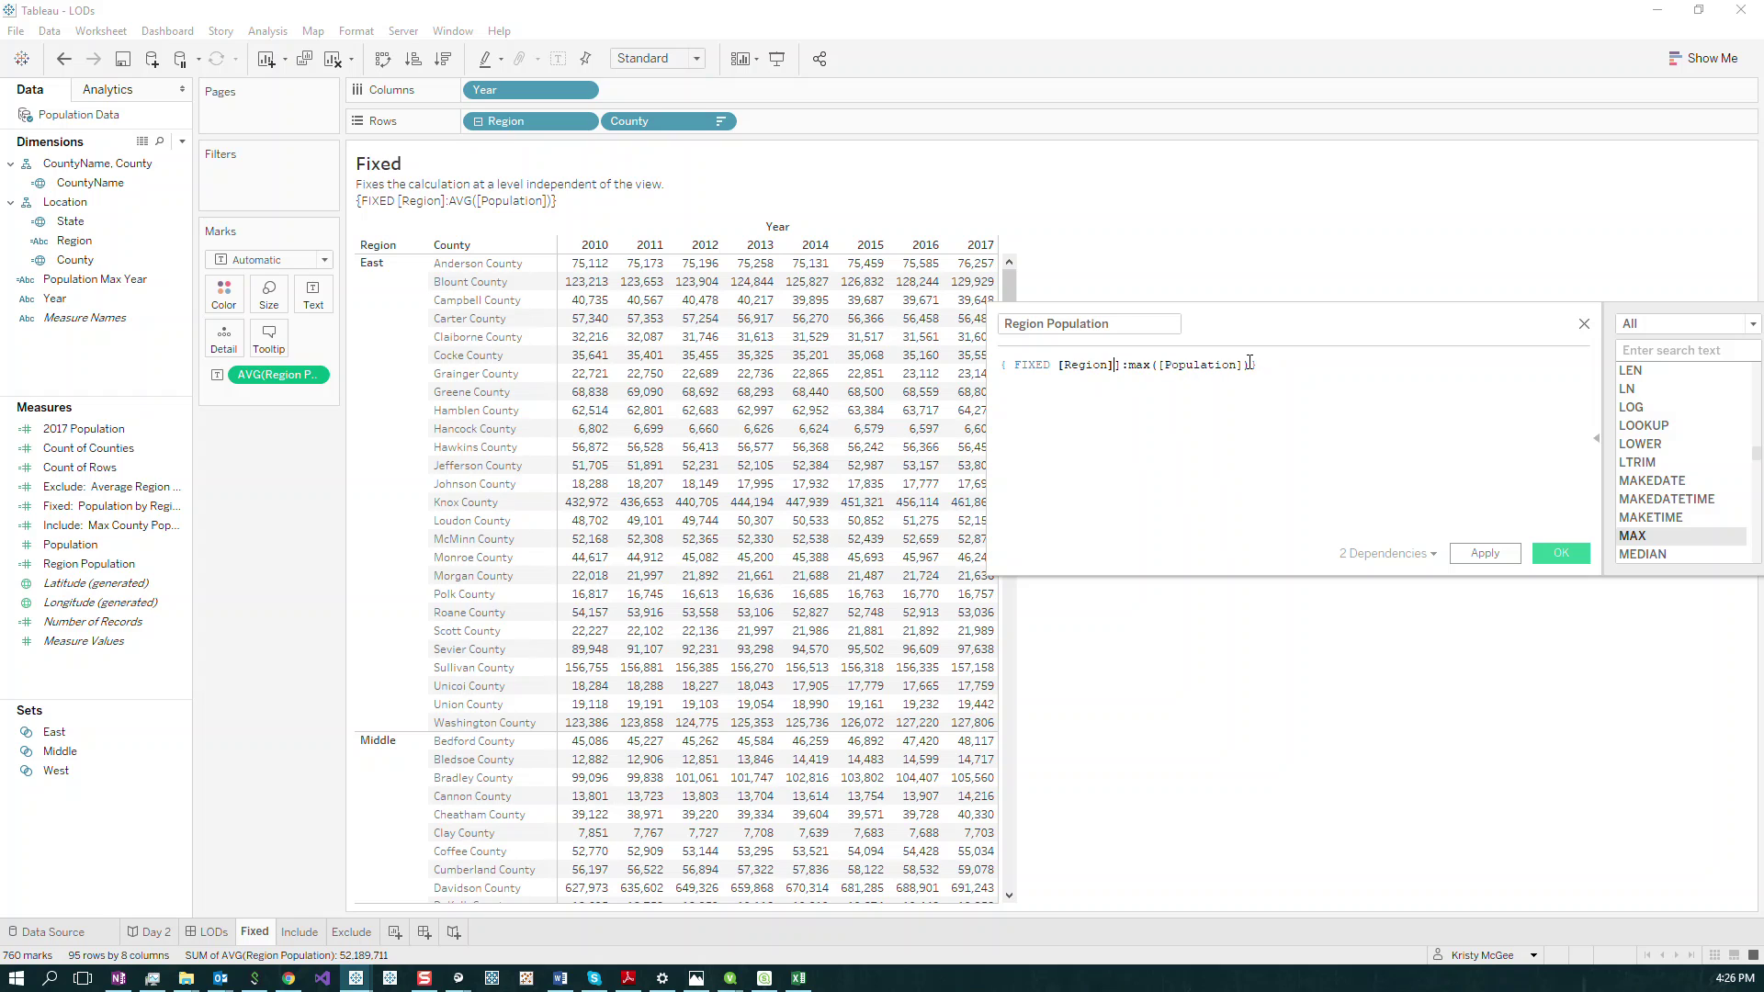
pyautogui.press('BackSpace')
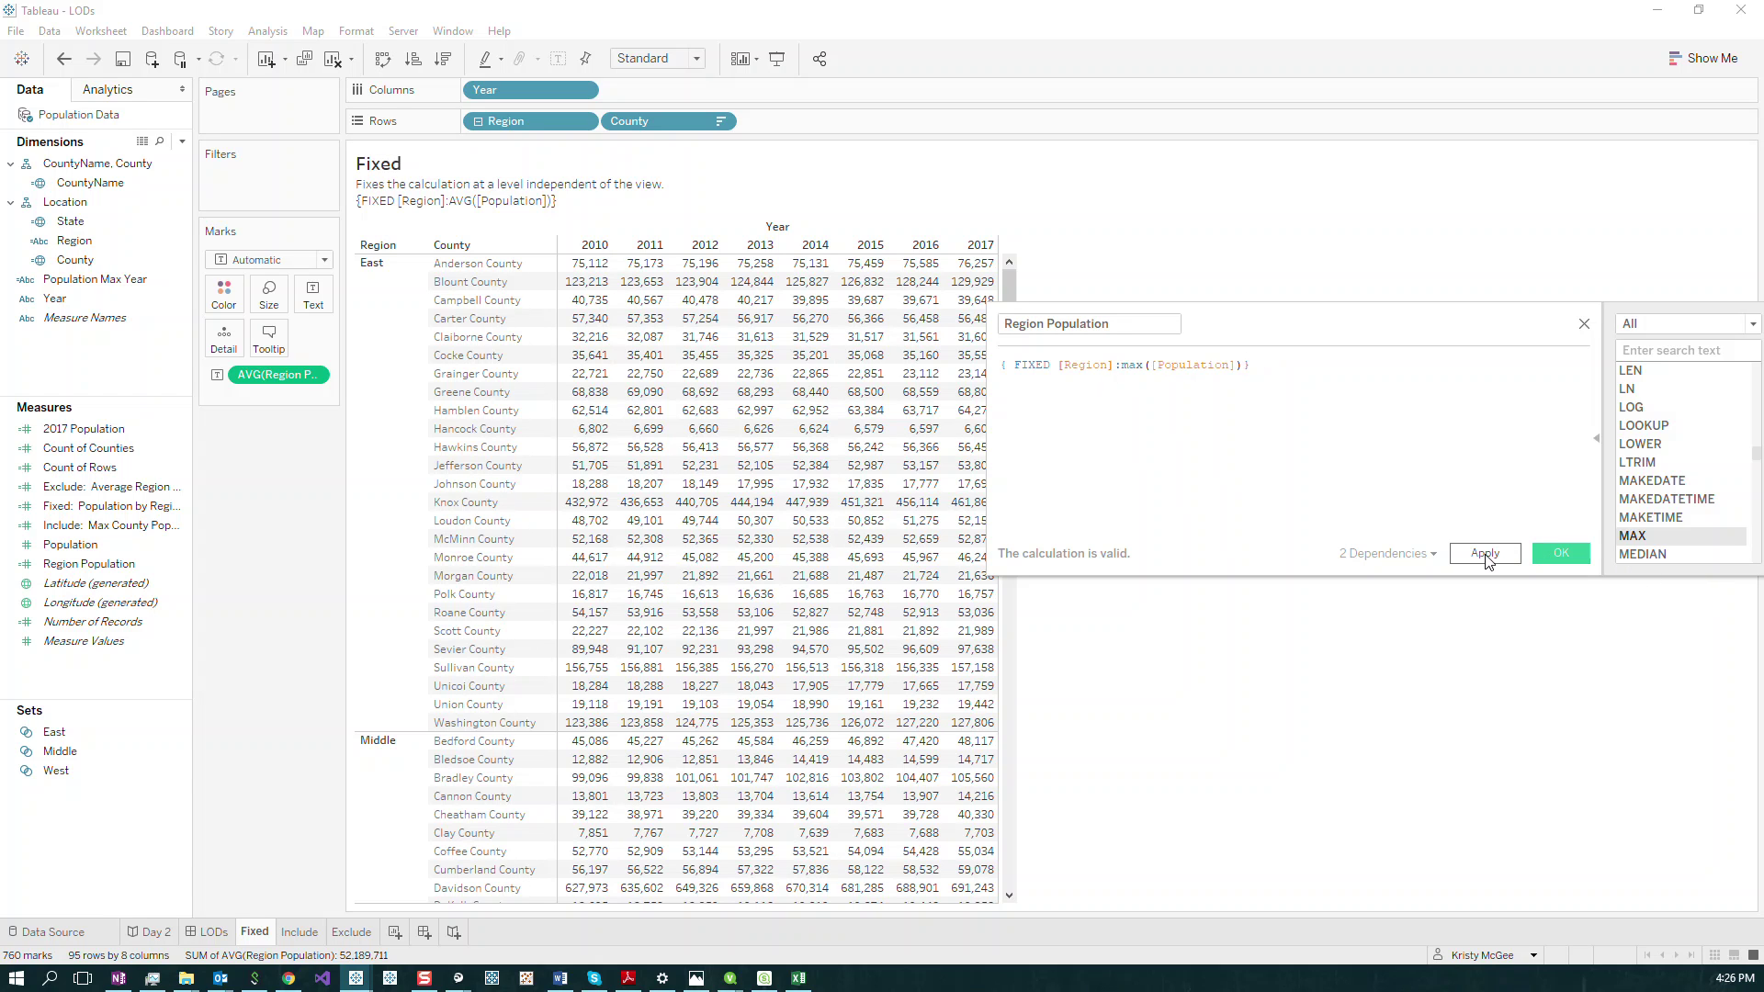
pyautogui.click(1484, 553)
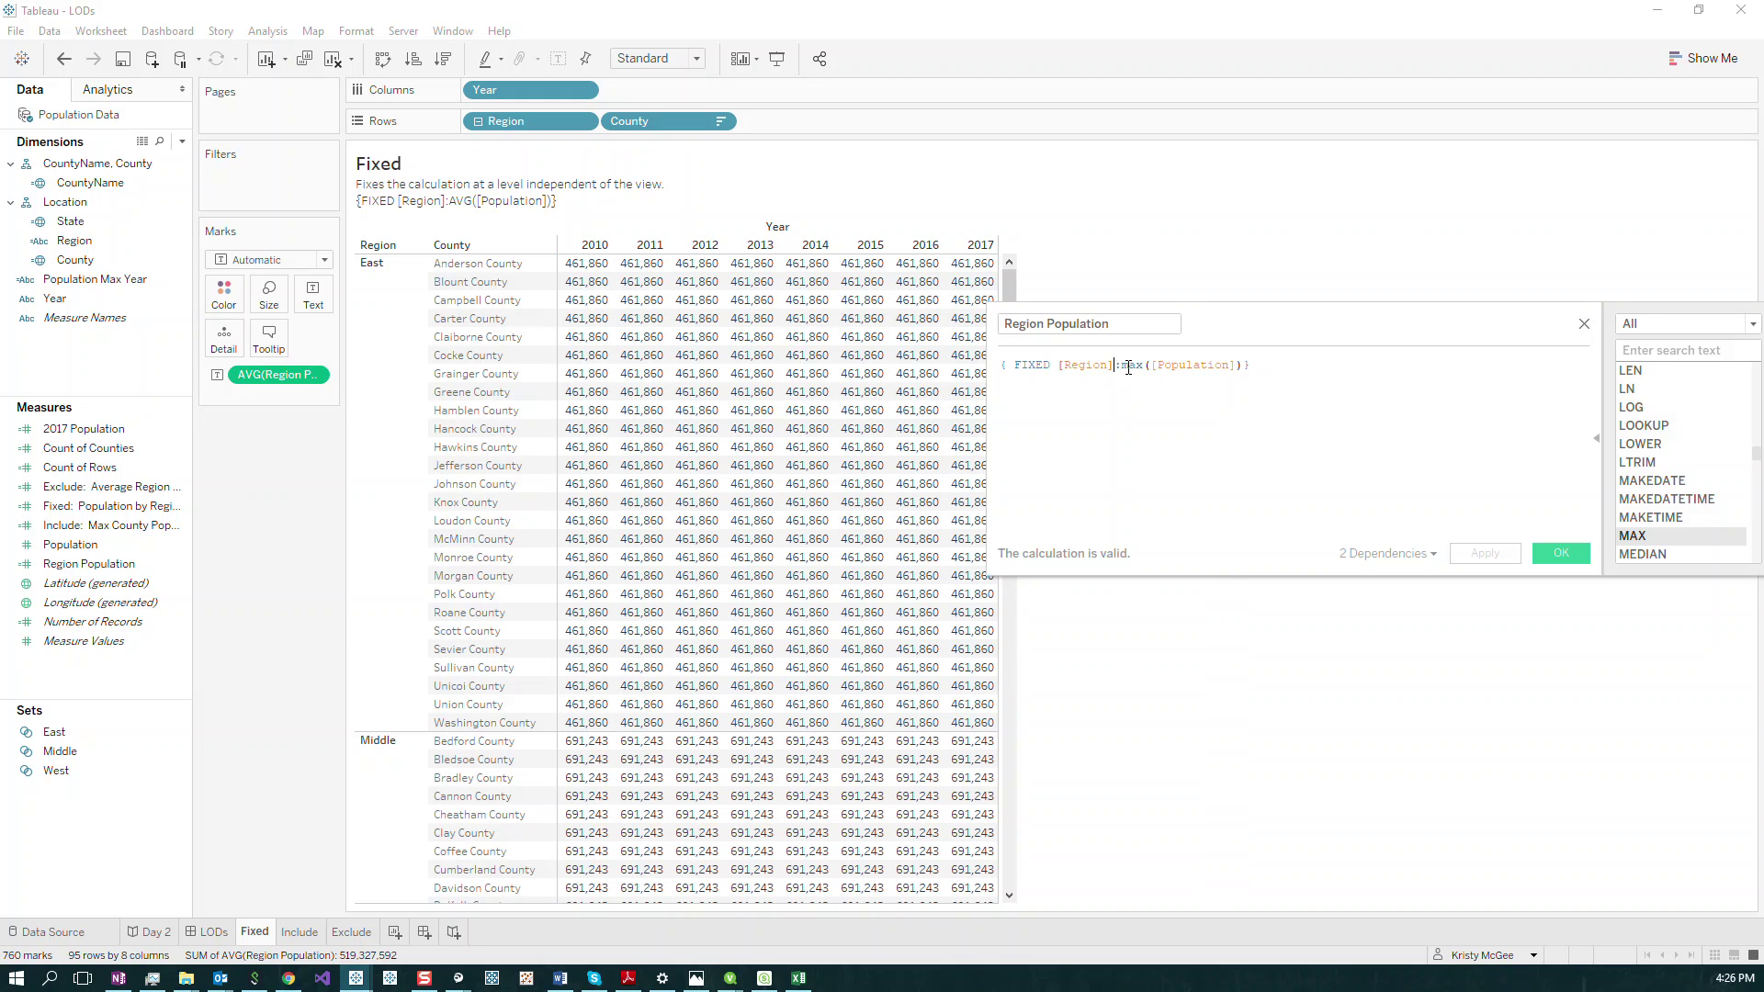
# Put [Year] back after [Region] in the Region Population formula, apply it, and collapse the rows to the region level.
pyautogui.write(', [Year]')
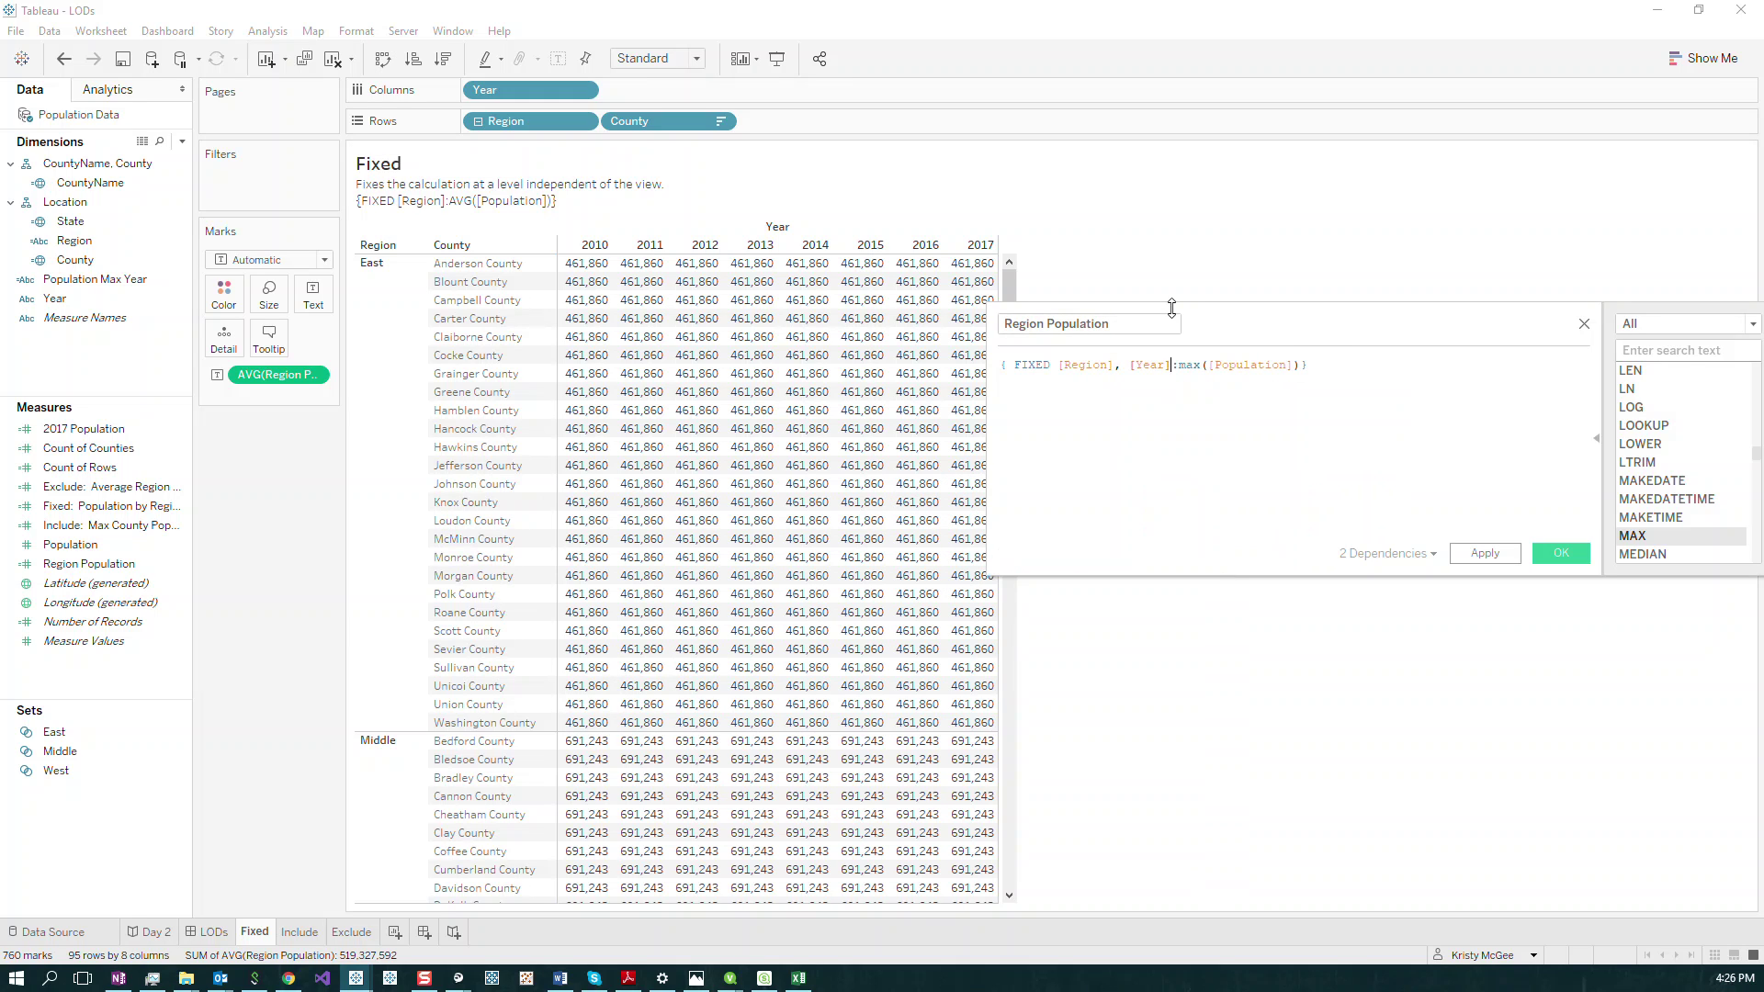
pyautogui.click(1484, 553)
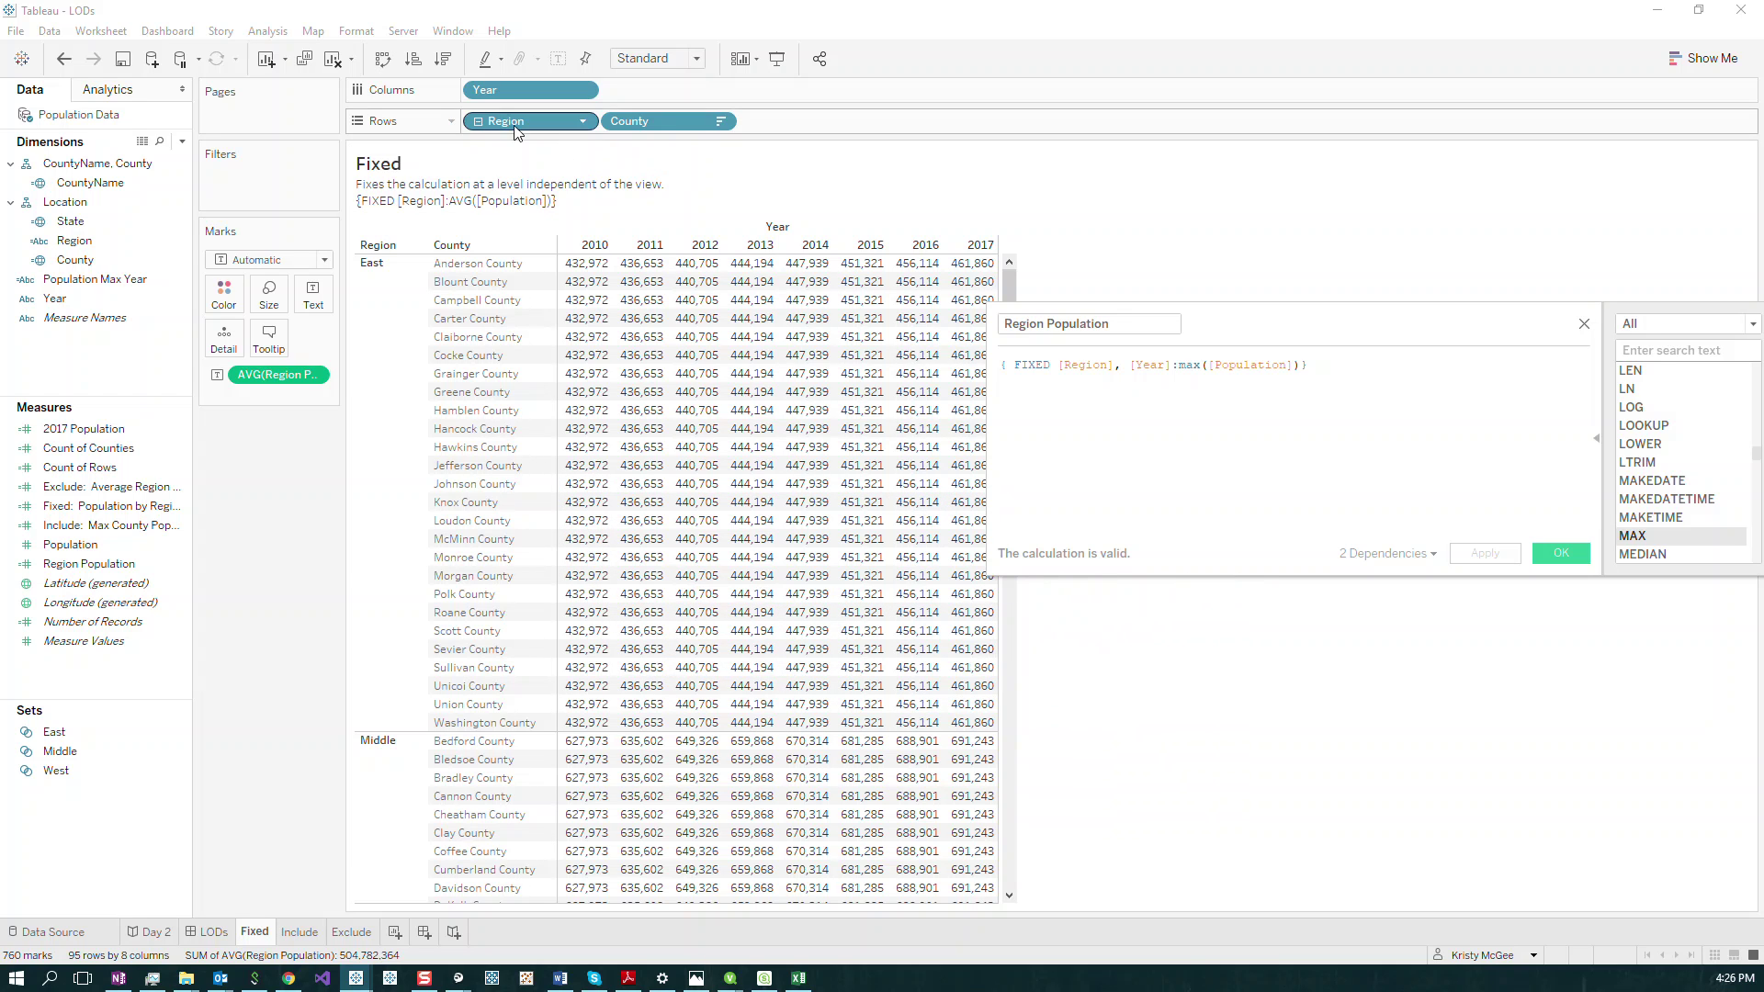
pyautogui.click(477, 120)
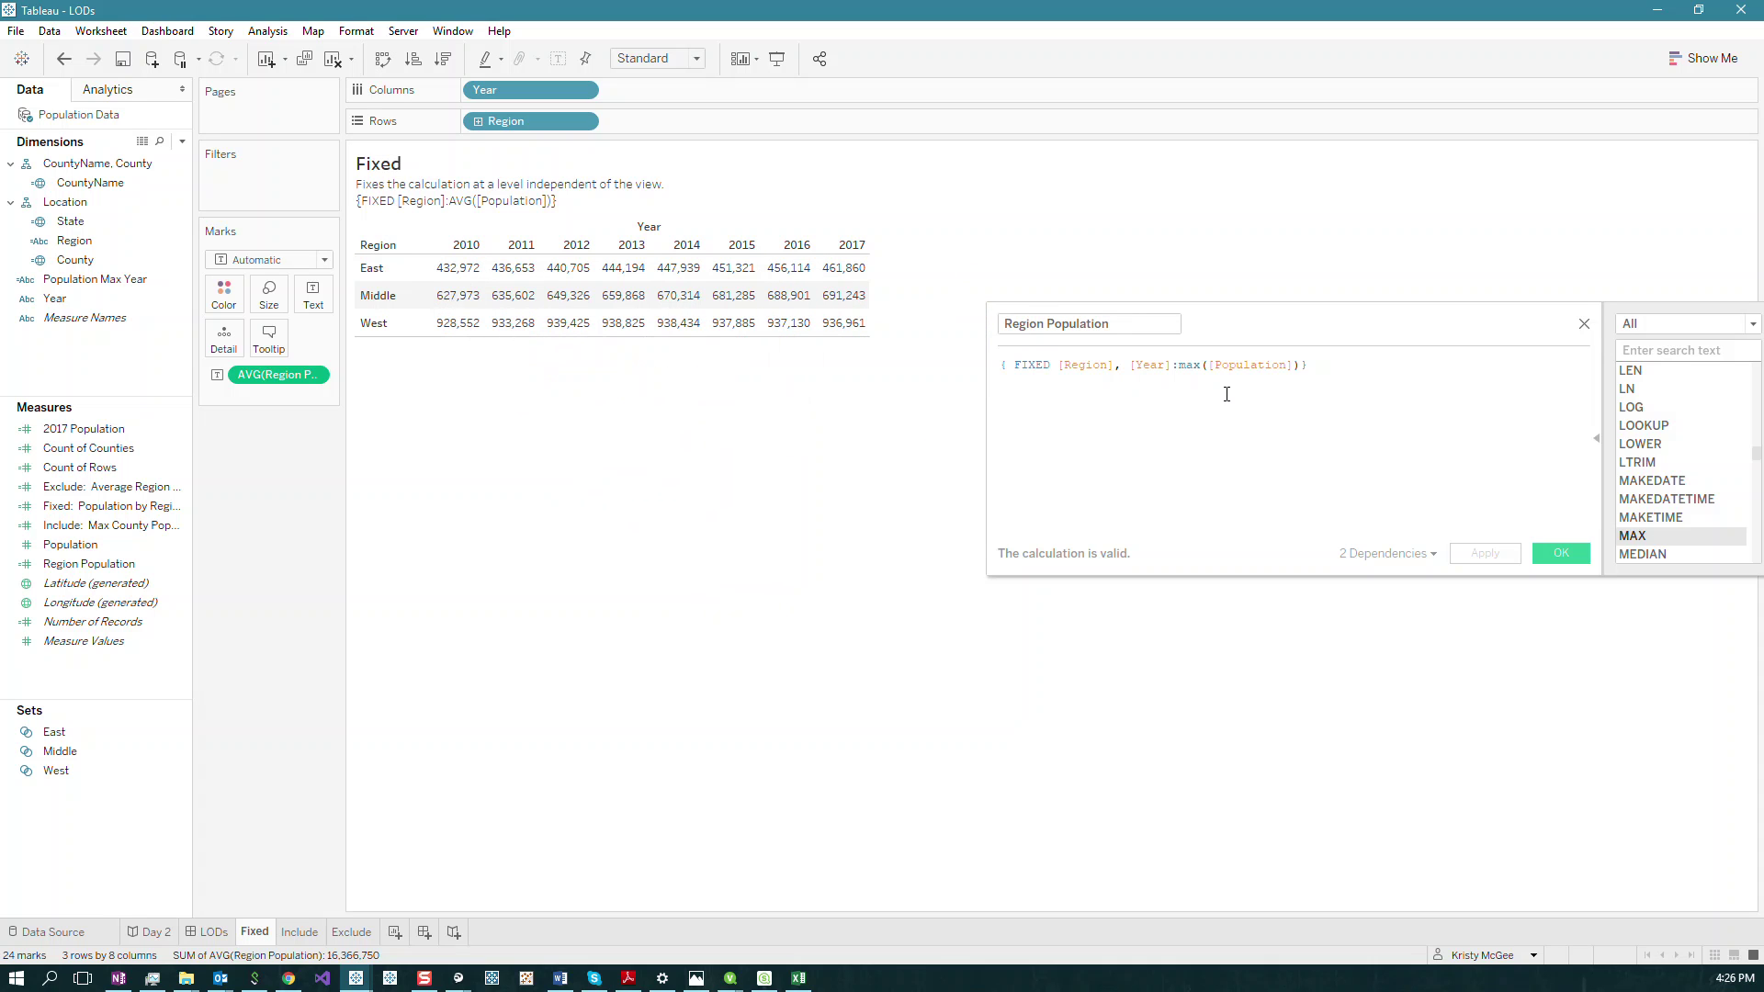
# Remove Year from the columns and accept the Region Population calculation to close its editor.
pyautogui.moveTo(540, 90); pyautogui.dragTo(593, 485)
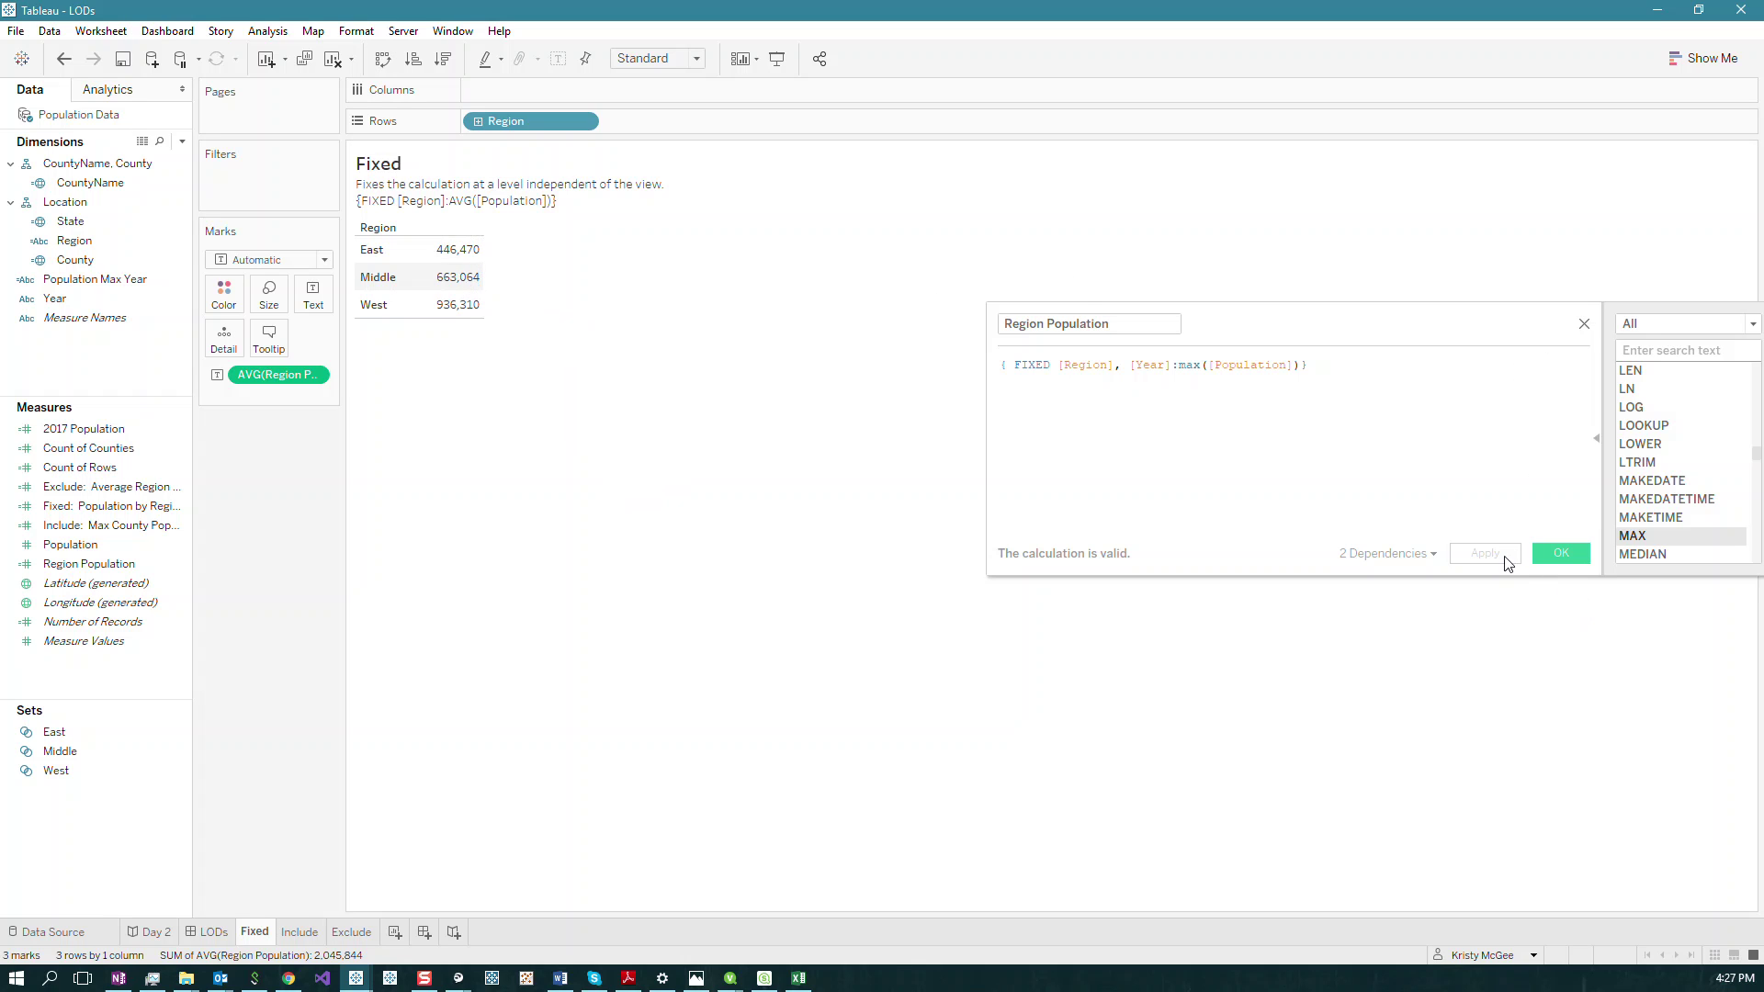
pyautogui.click(1564, 552)
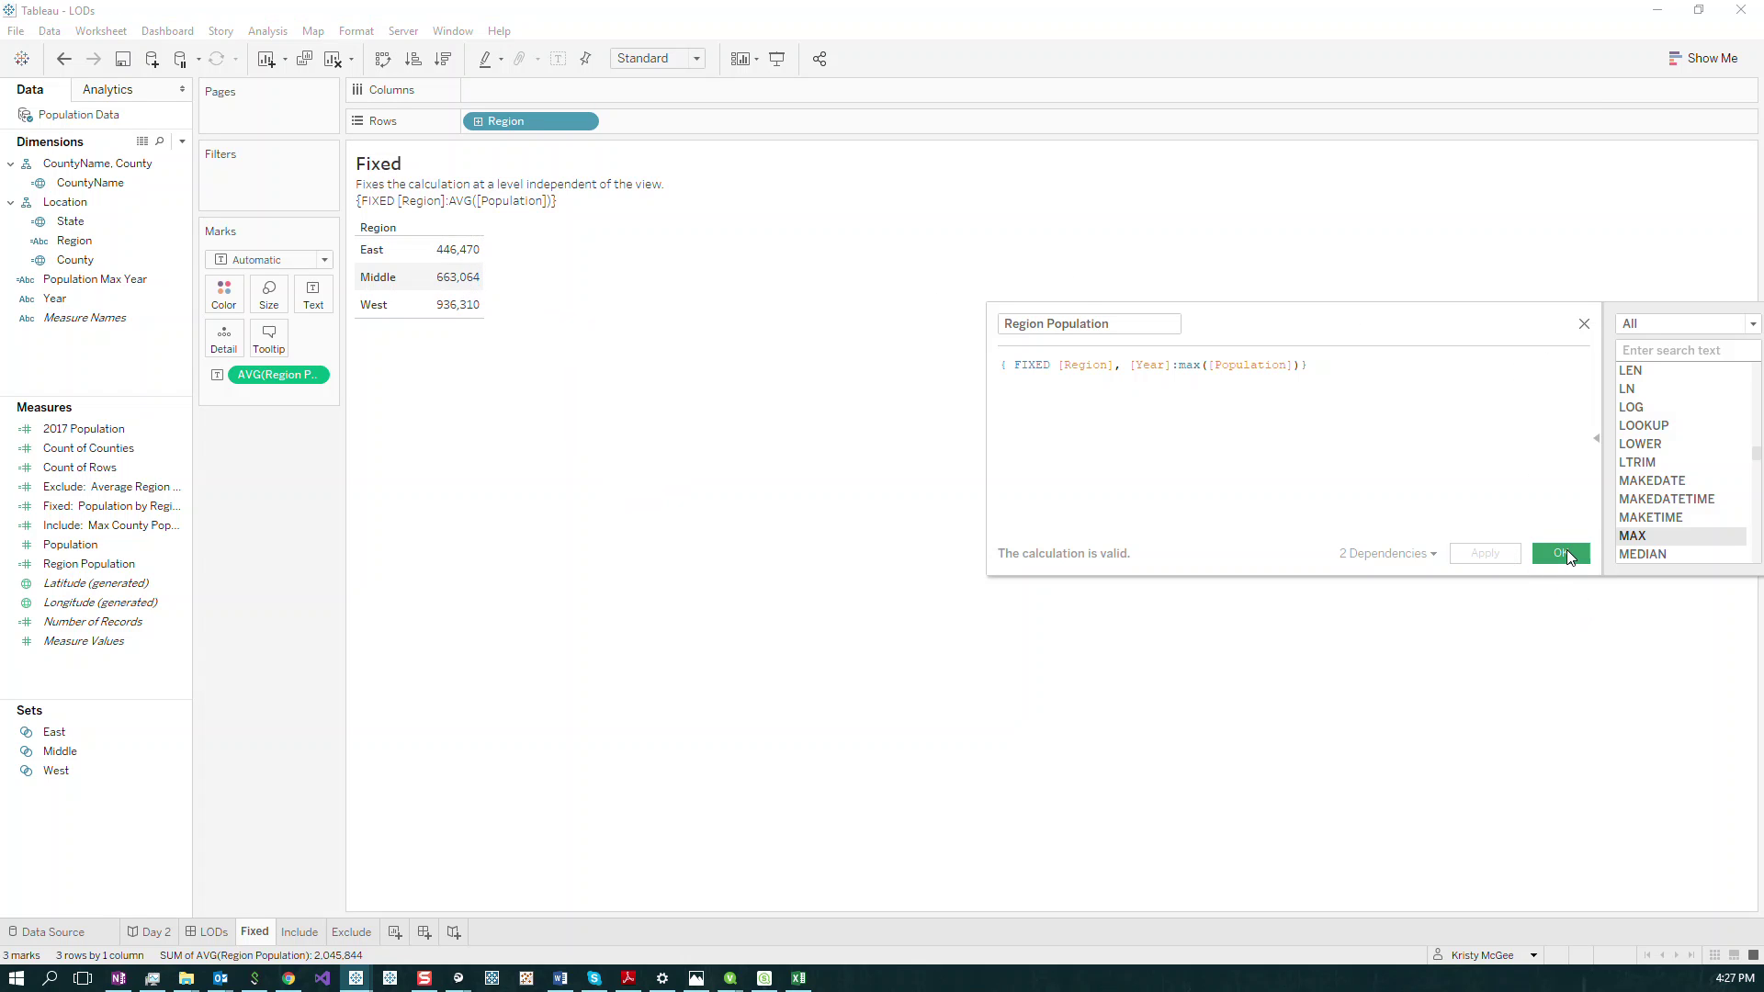
pyautogui.click(1567, 549)
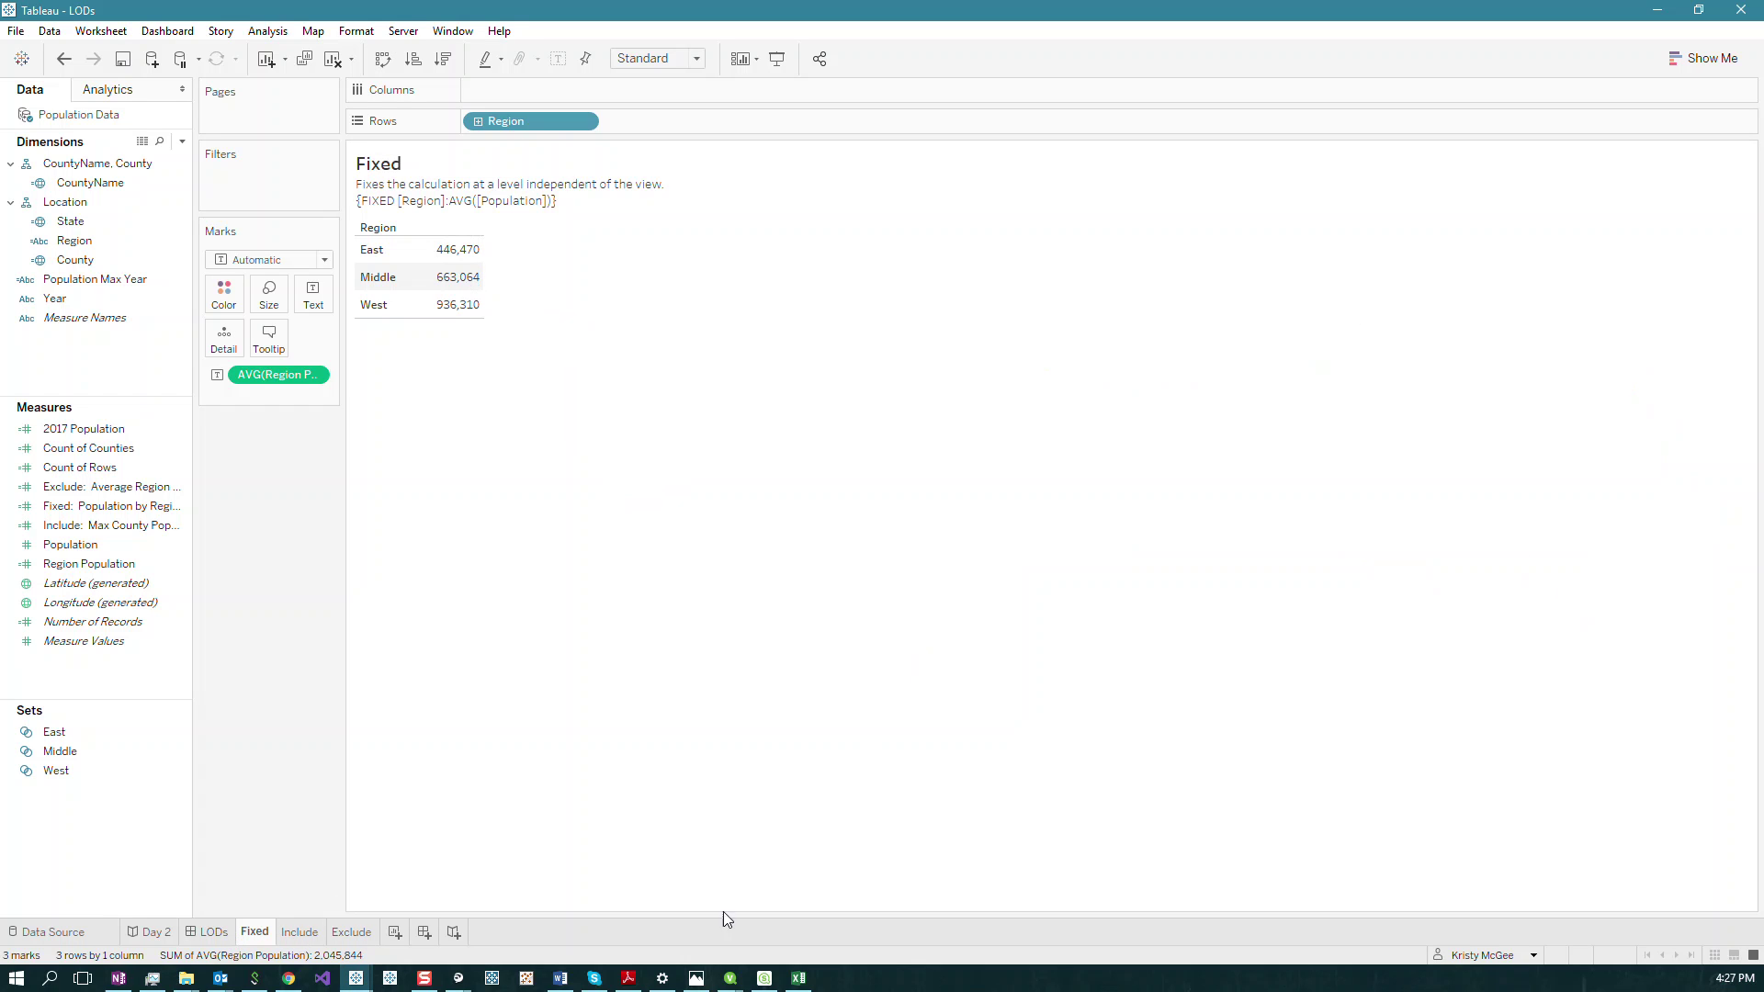
# On the Include sheet, expand Region to County to examine the values against the Fixed sheet, and collapse it again.
pyautogui.hotkey('shift', 'F10')
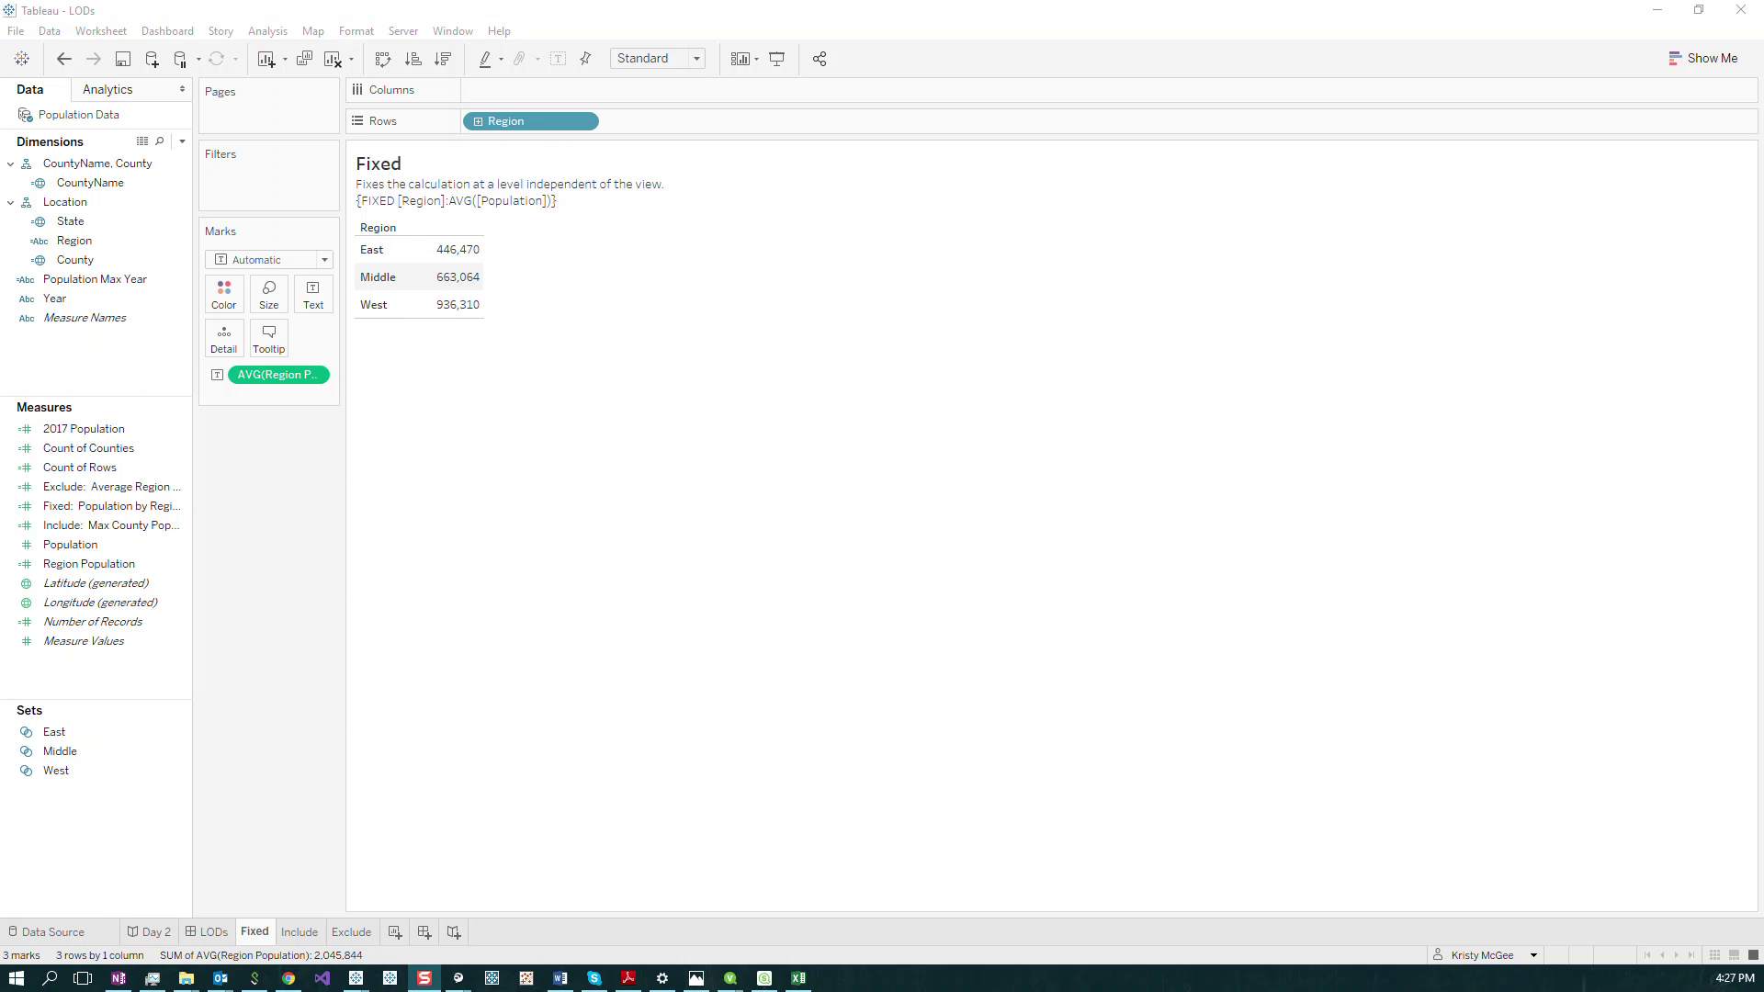
pyautogui.hotkey('ctrl', 'Tab')
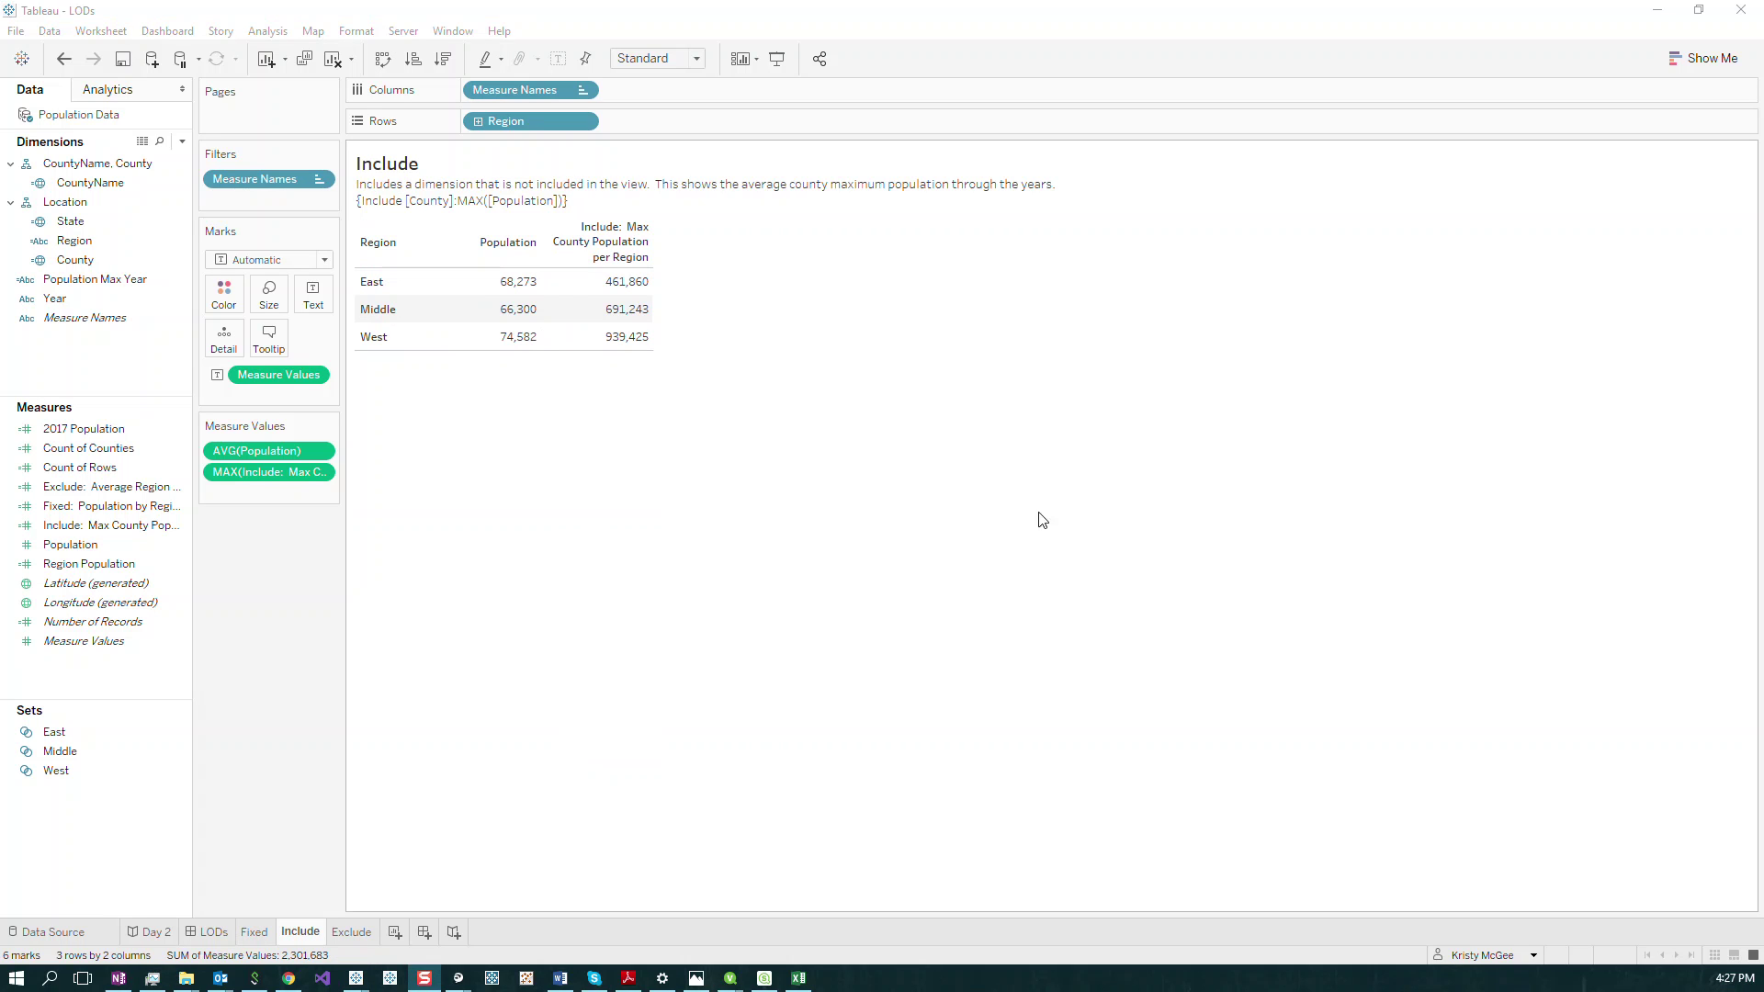
pyautogui.moveTo(615, 326)
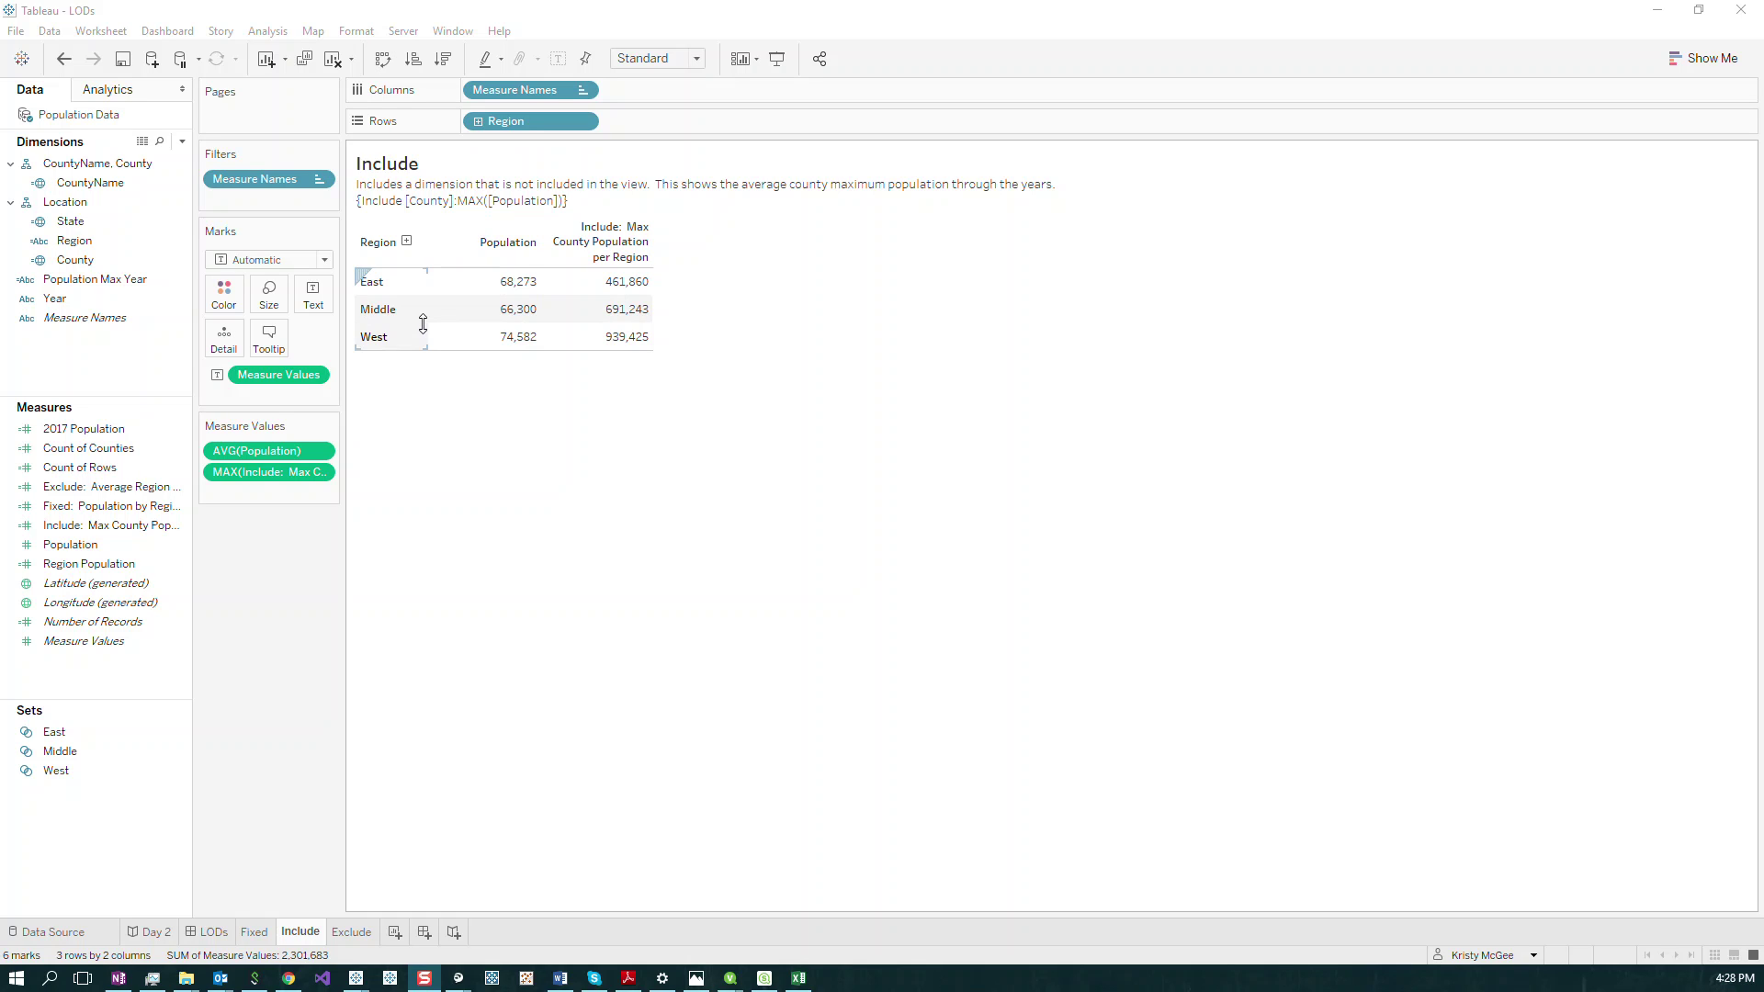
pyautogui.click(407, 241)
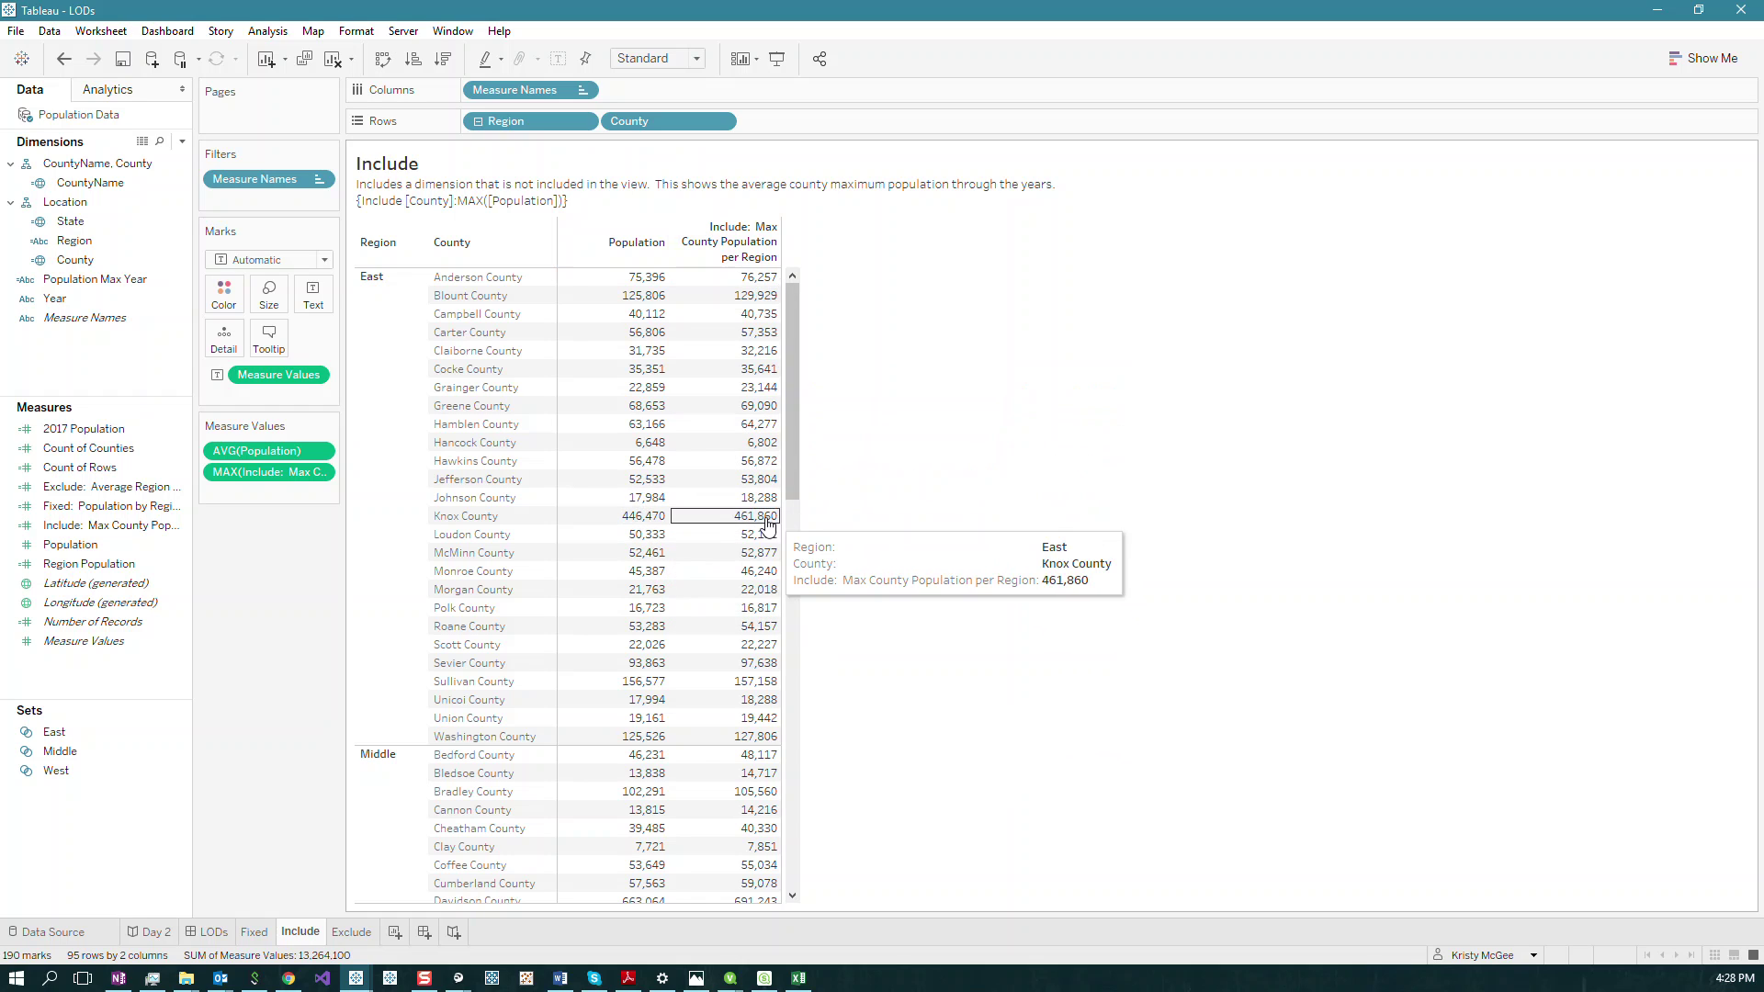
pyautogui.click(262, 934)
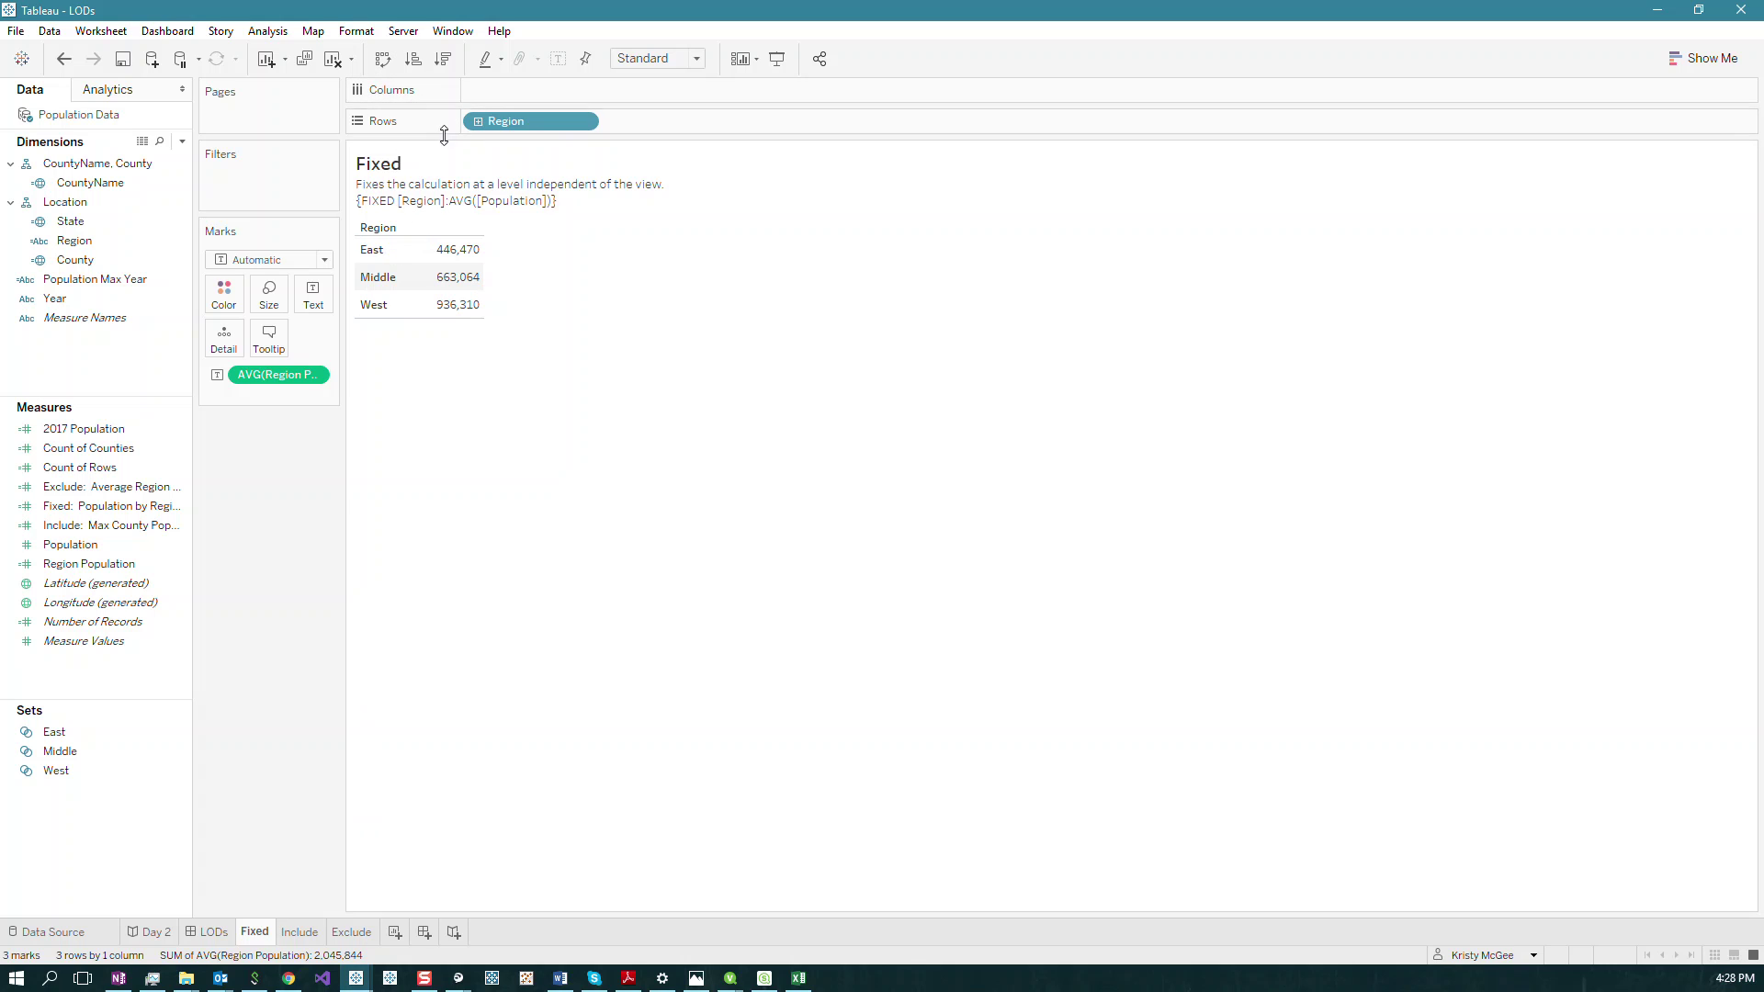
pyautogui.click(297, 933)
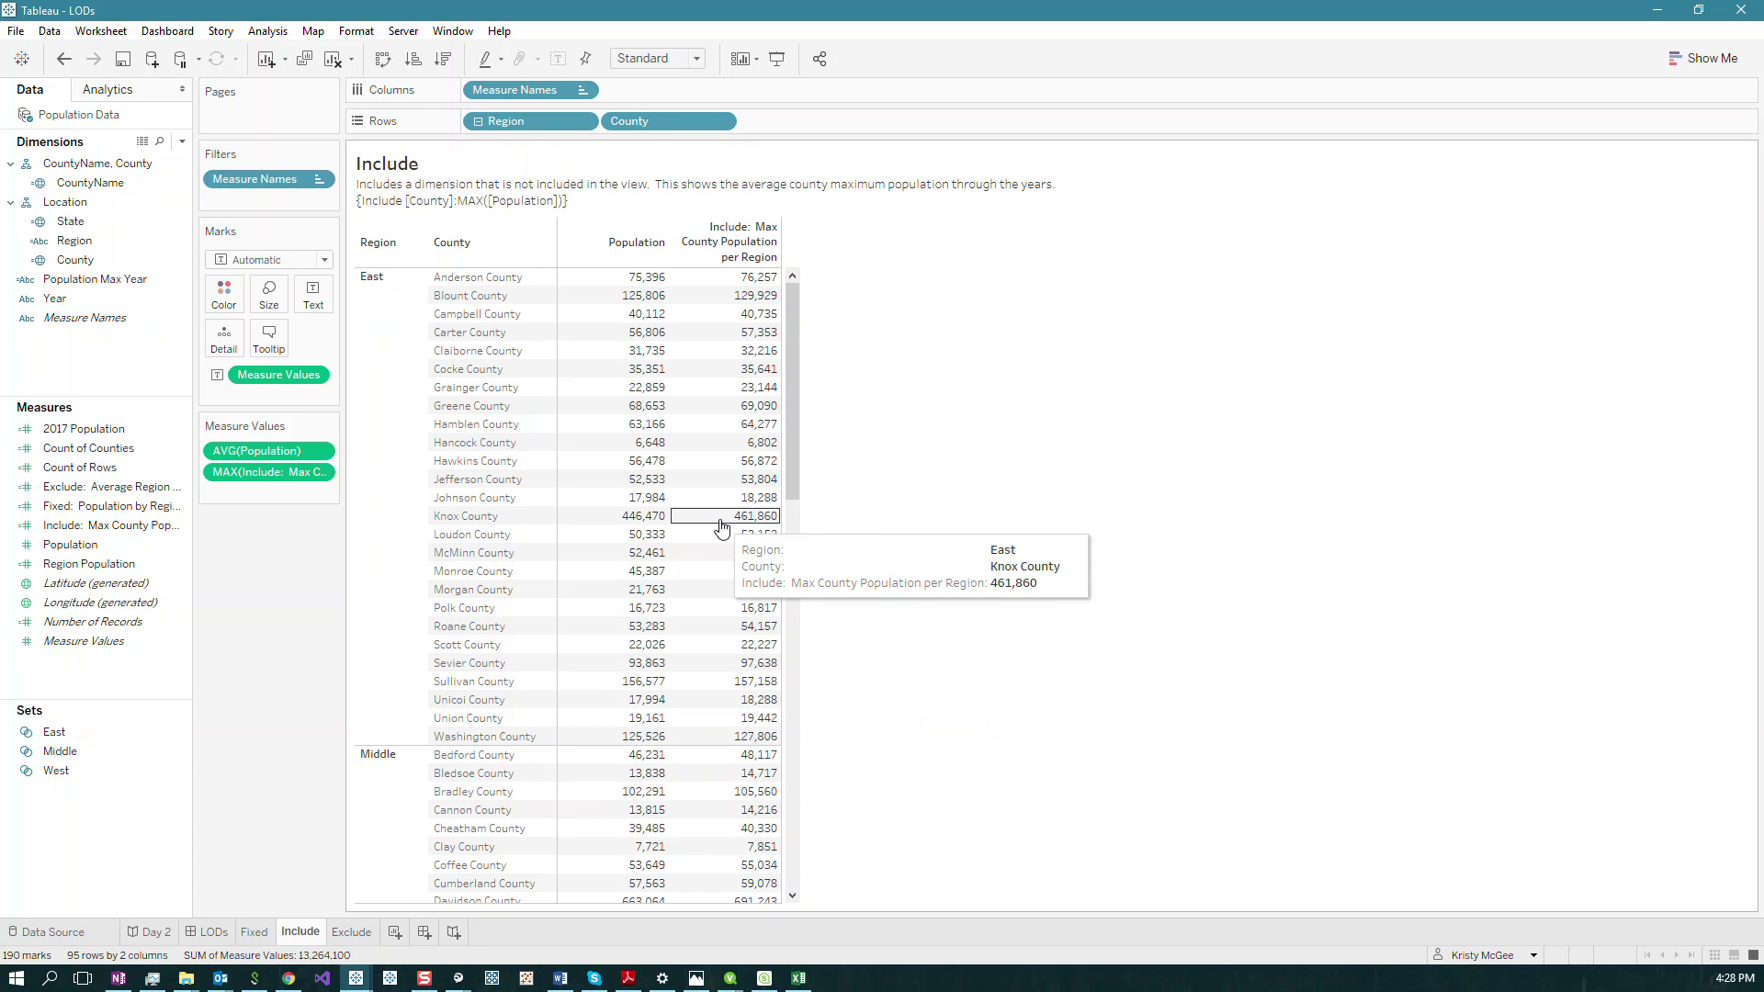
pyautogui.click(478, 121)
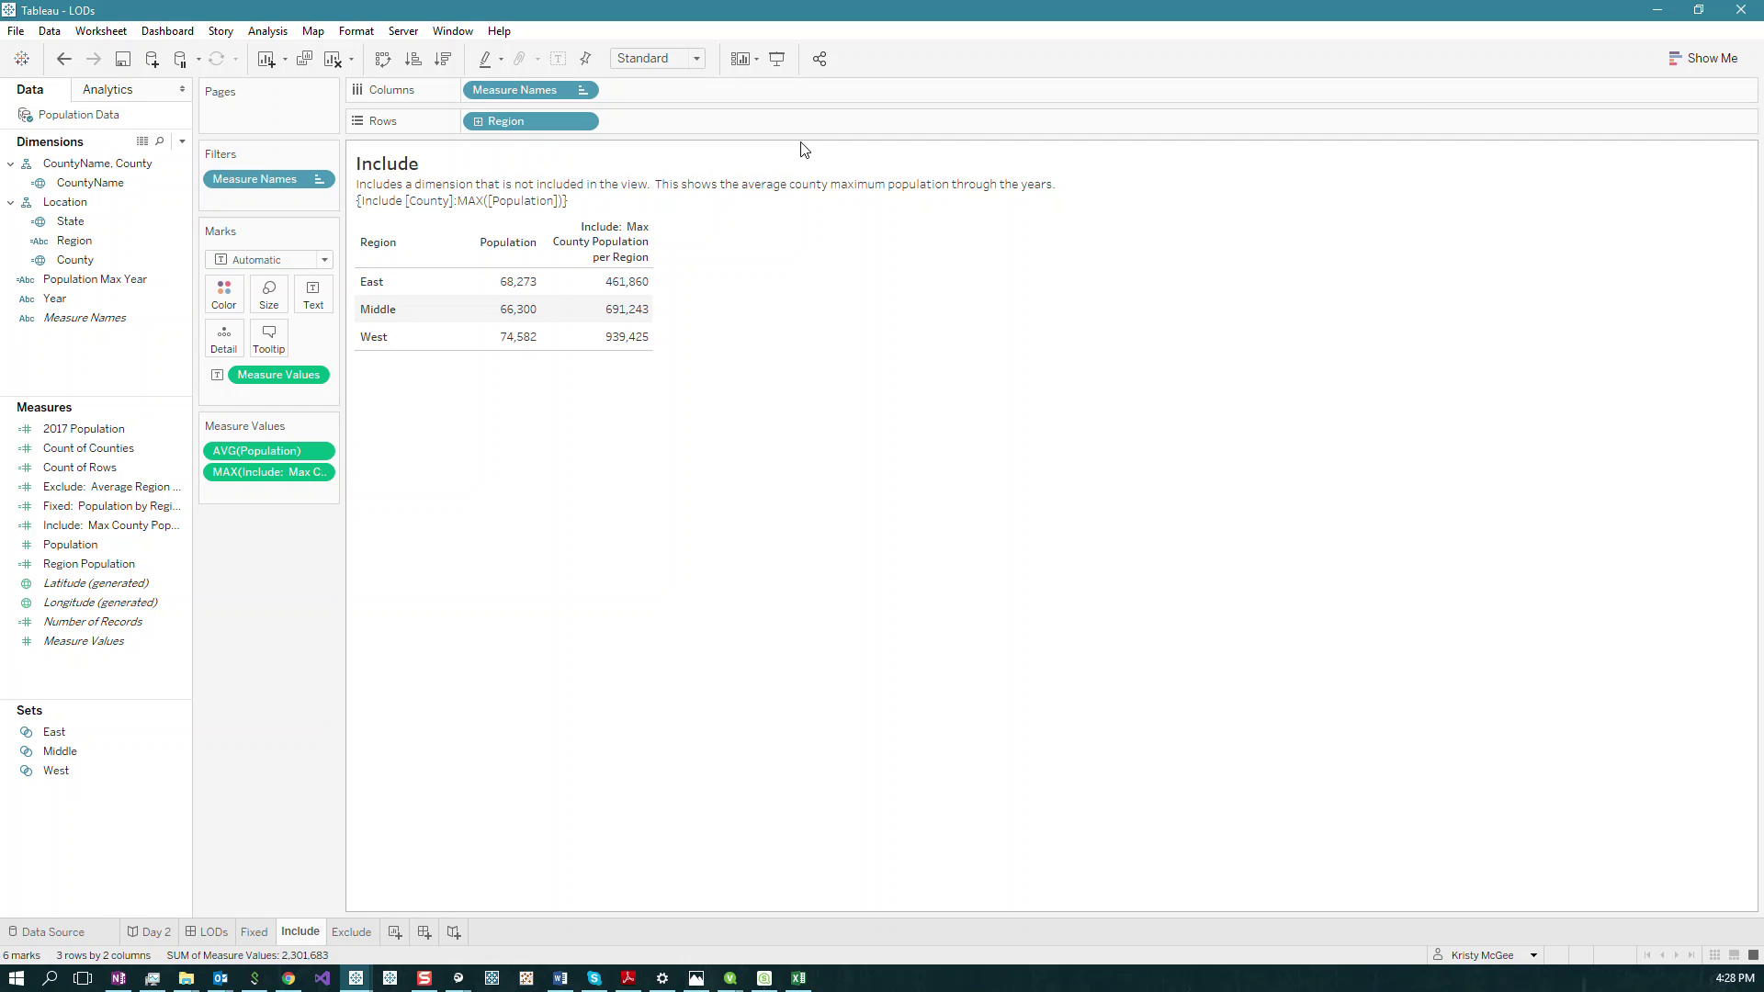
# Open the Include: Max County Population per Region calculation, move its editor below the table, and highlight its two comment lines.
pyautogui.click(55, 527)
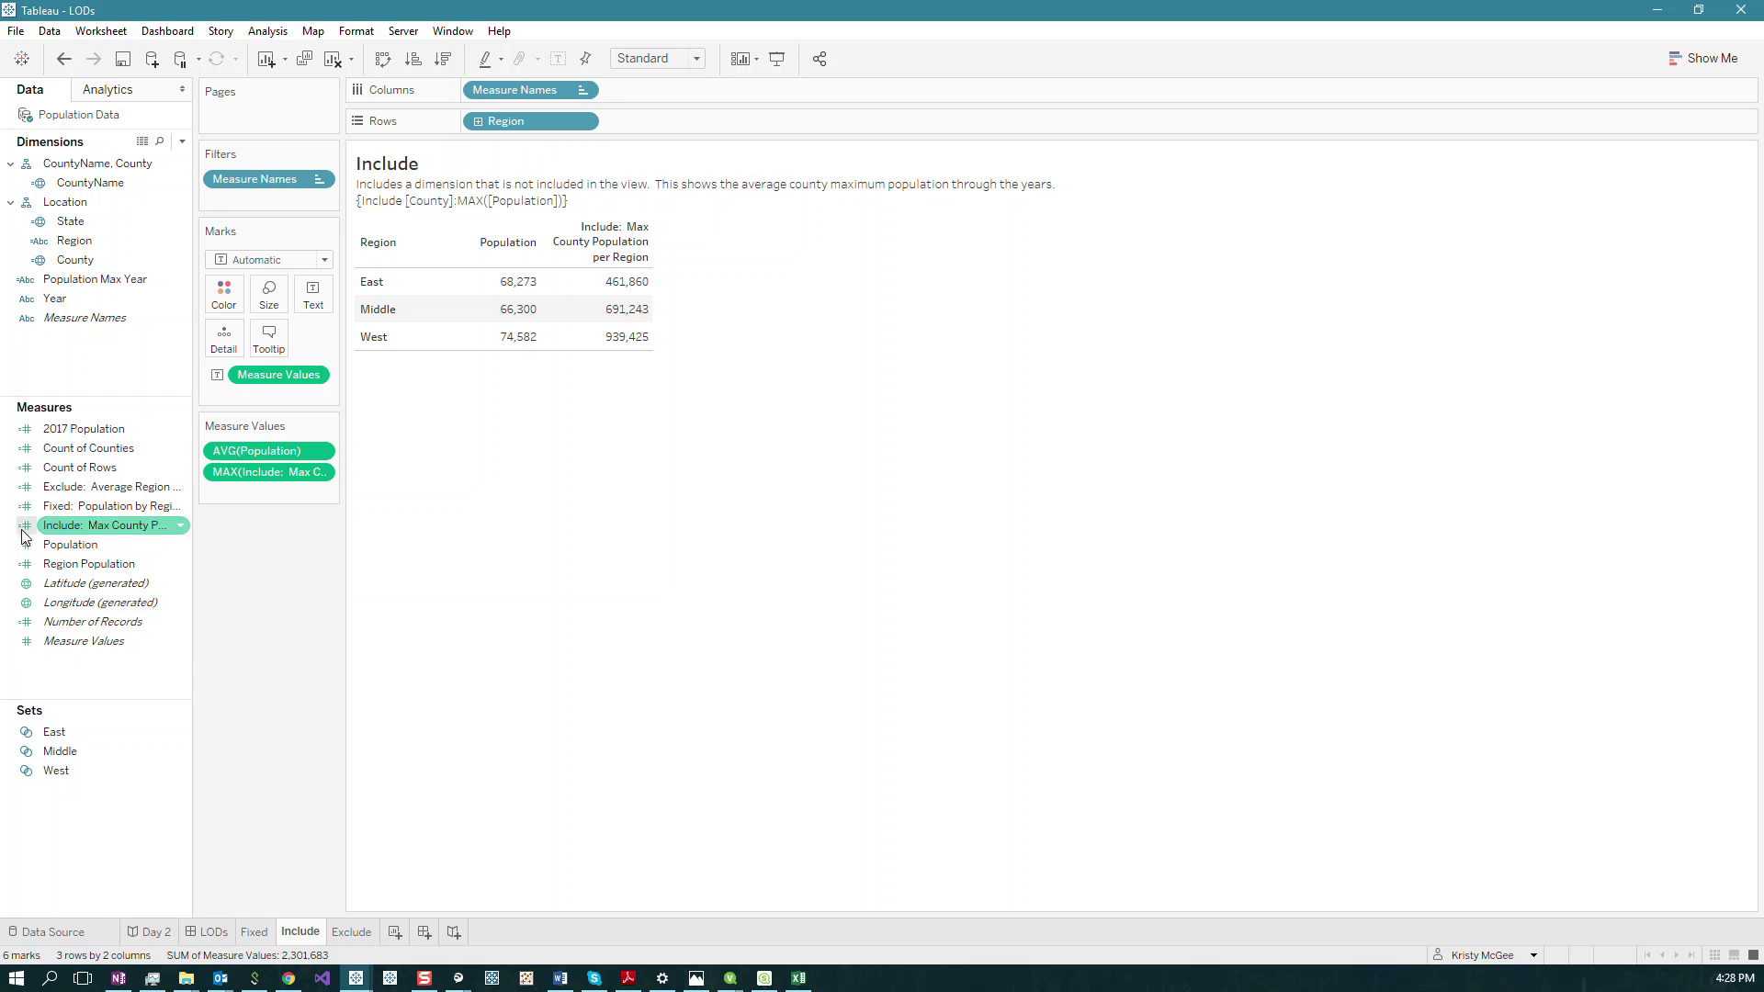
pyautogui.rightClick(53, 527)
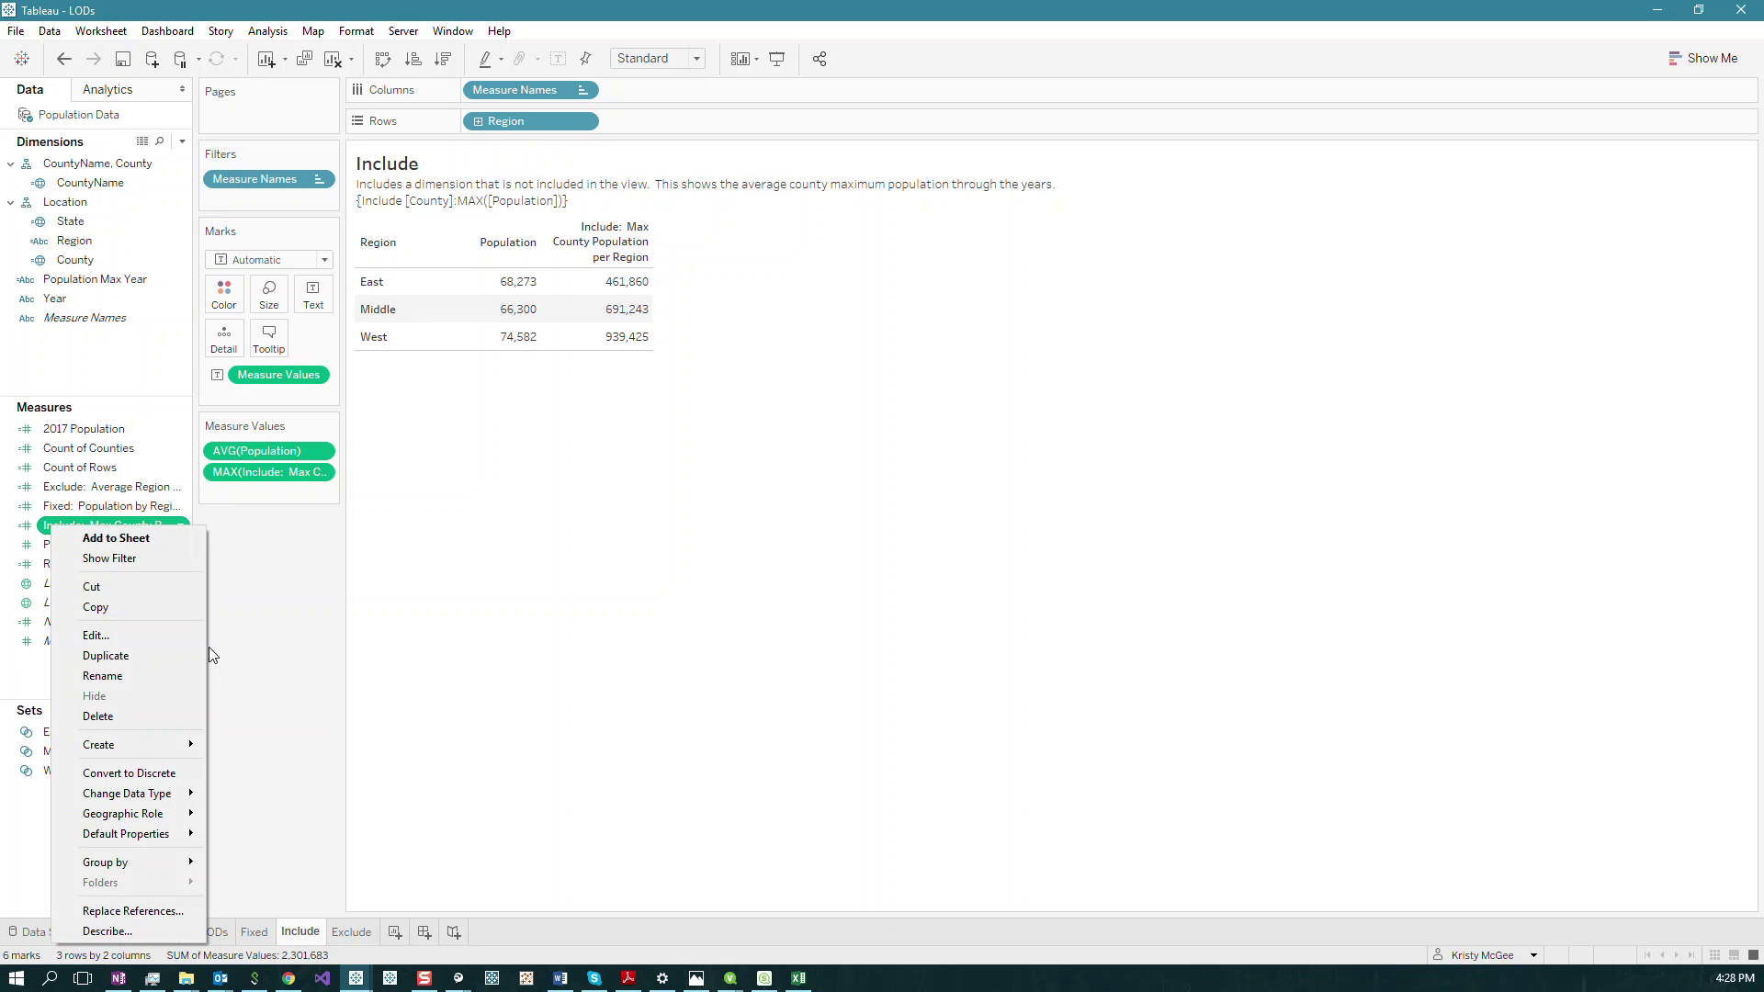
pyautogui.click(140, 642)
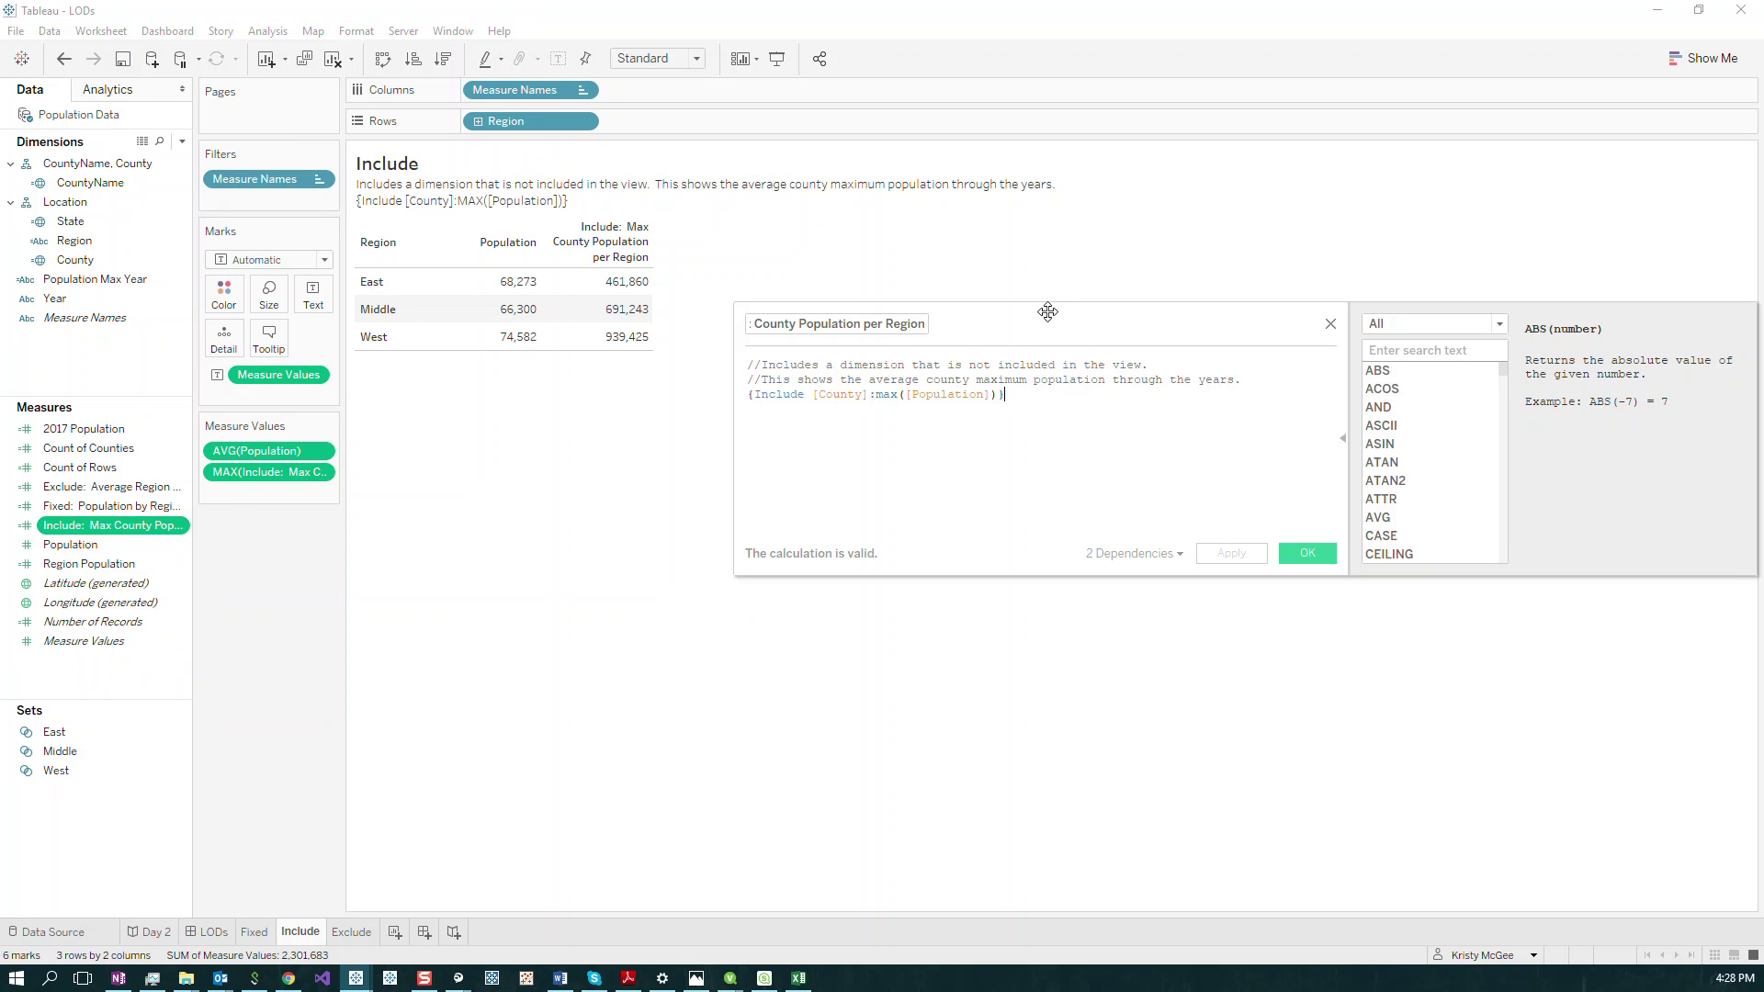
pyautogui.moveTo(1047, 312); pyautogui.dragTo(798, 417)
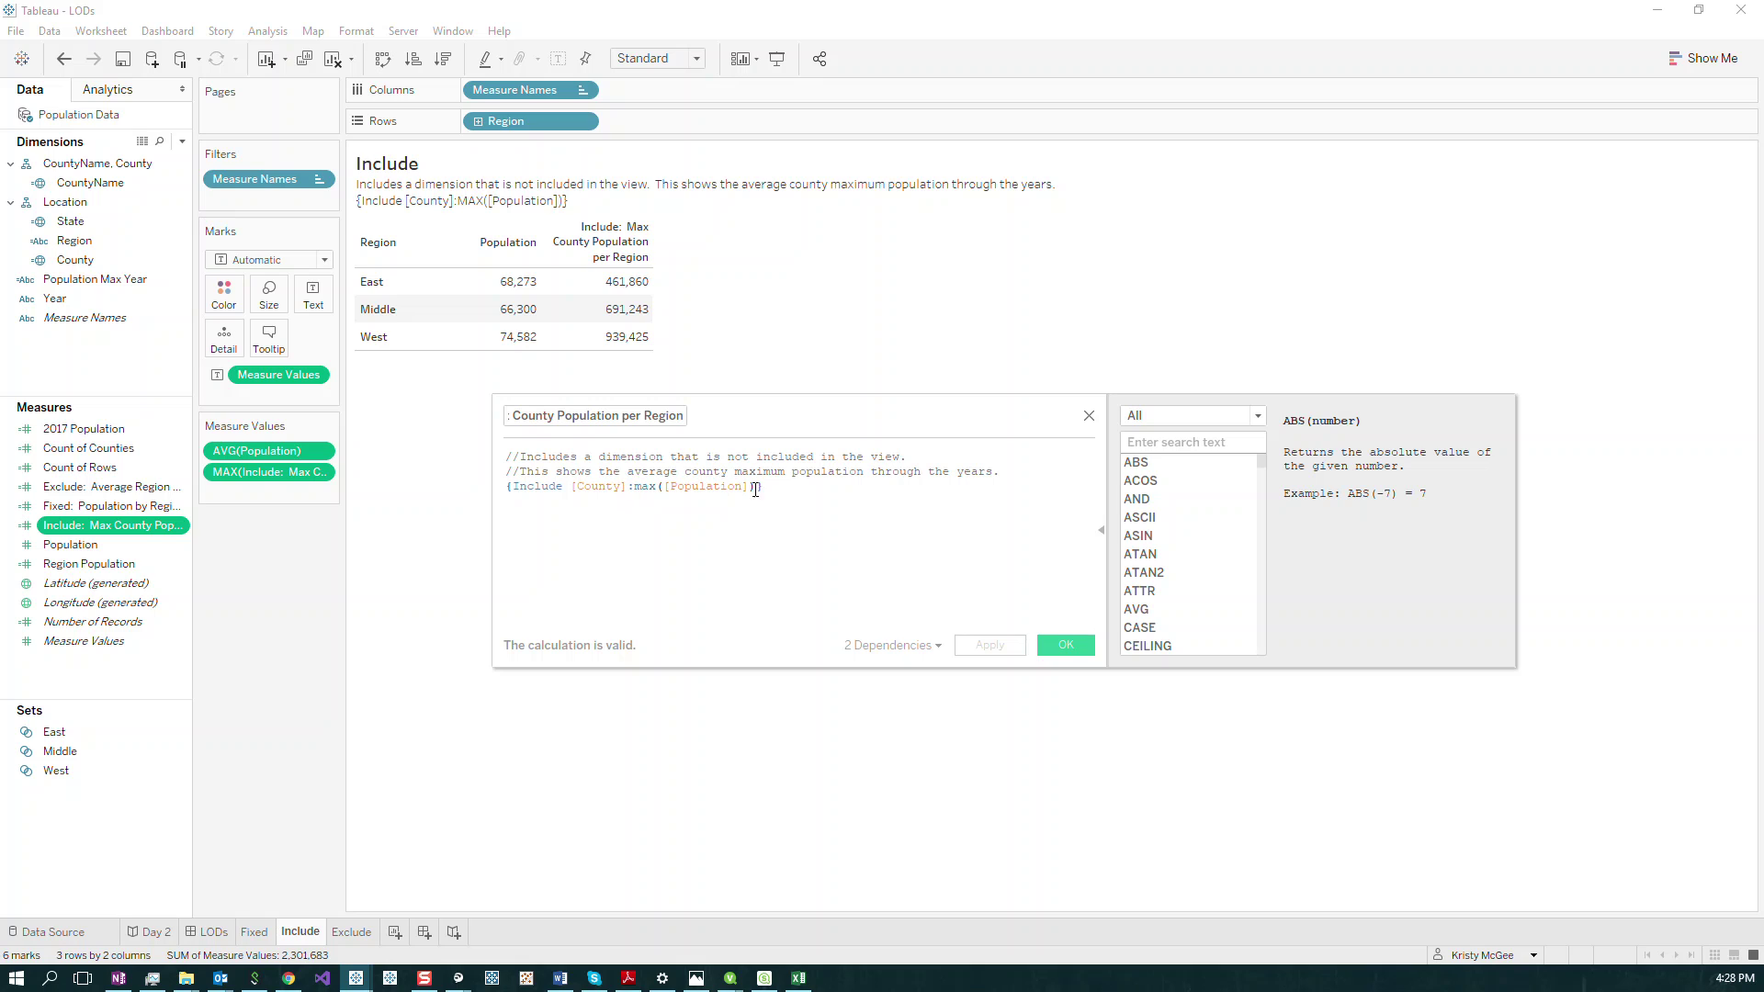
pyautogui.moveTo(1007, 472); pyautogui.dragTo(494, 461)
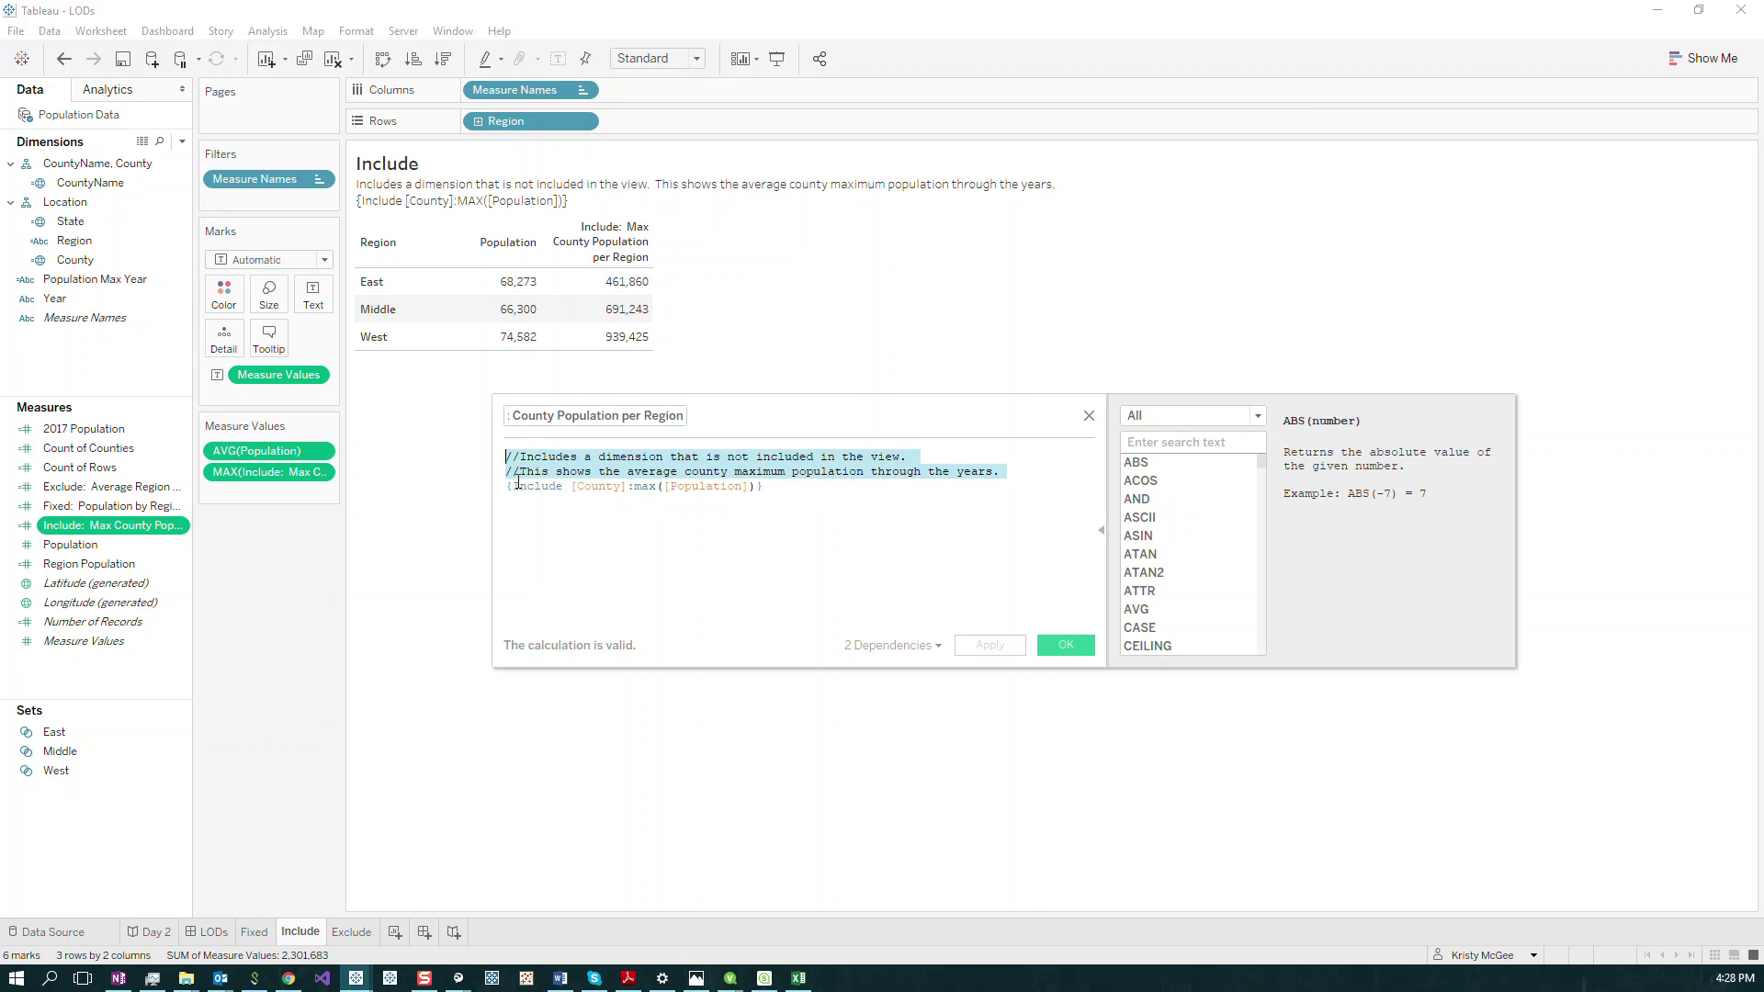
# Look up the INCLUDE function's syntax from the Include: Max County Population per Region formula, and close the calculation editor.
pyautogui.click(521, 474)
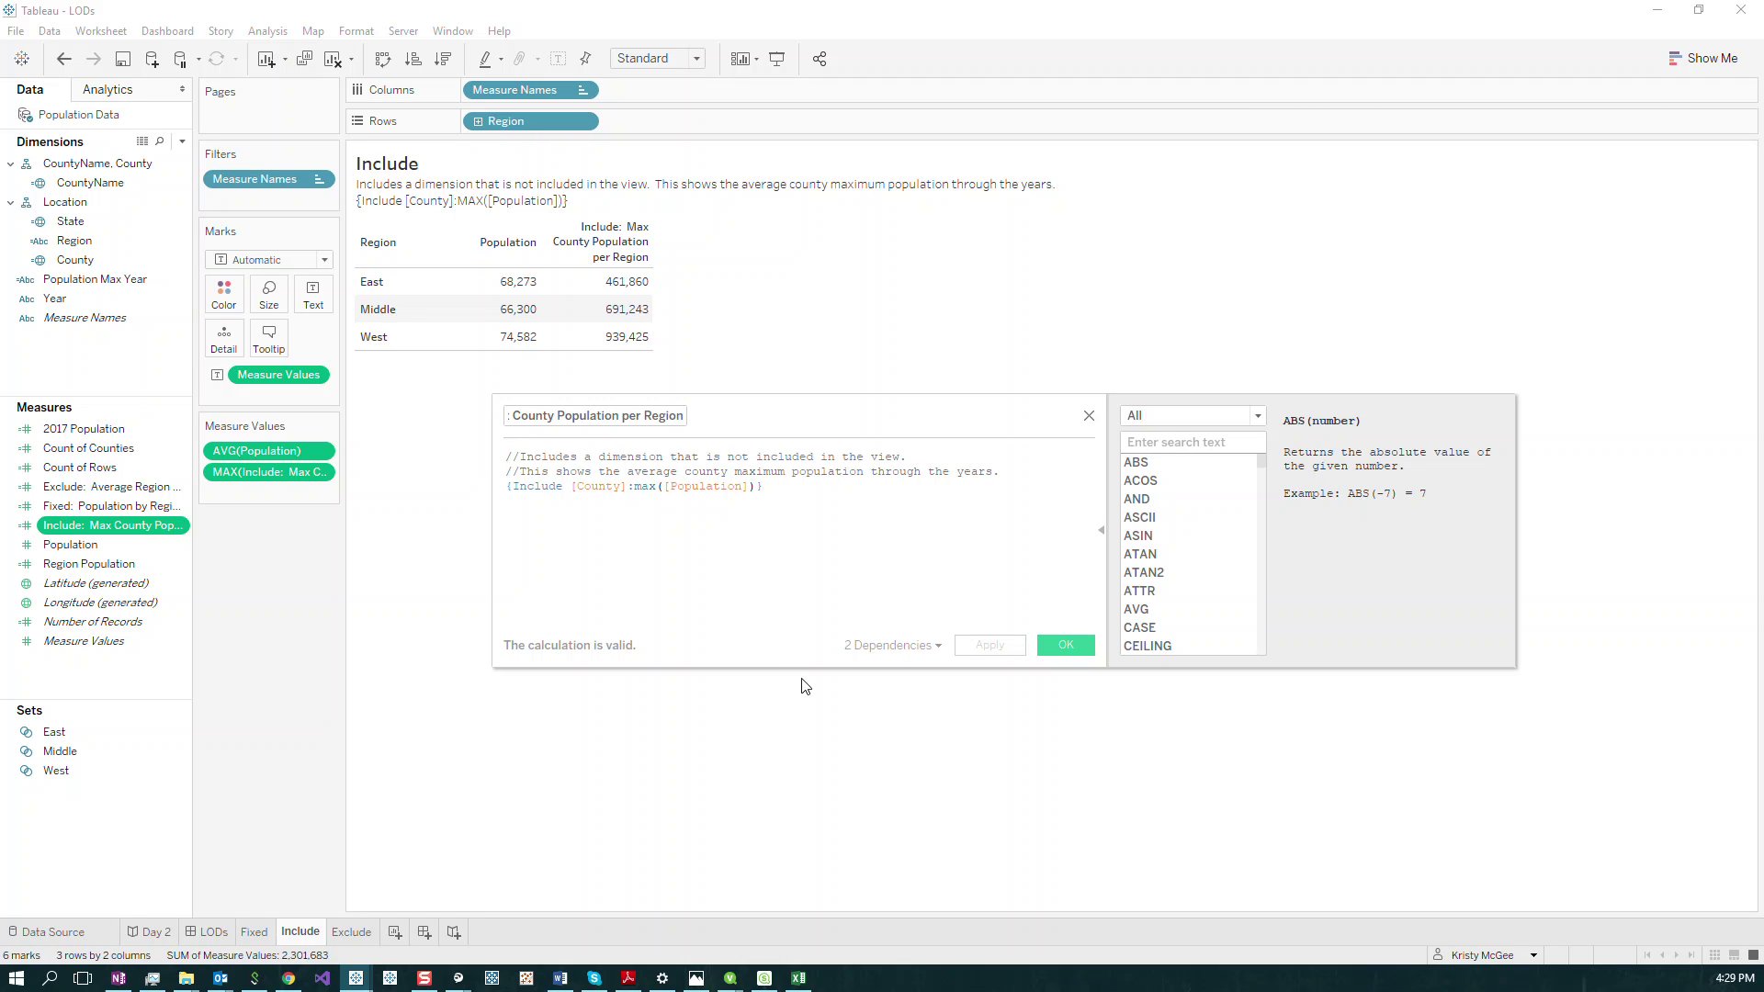
pyautogui.click(522, 487)
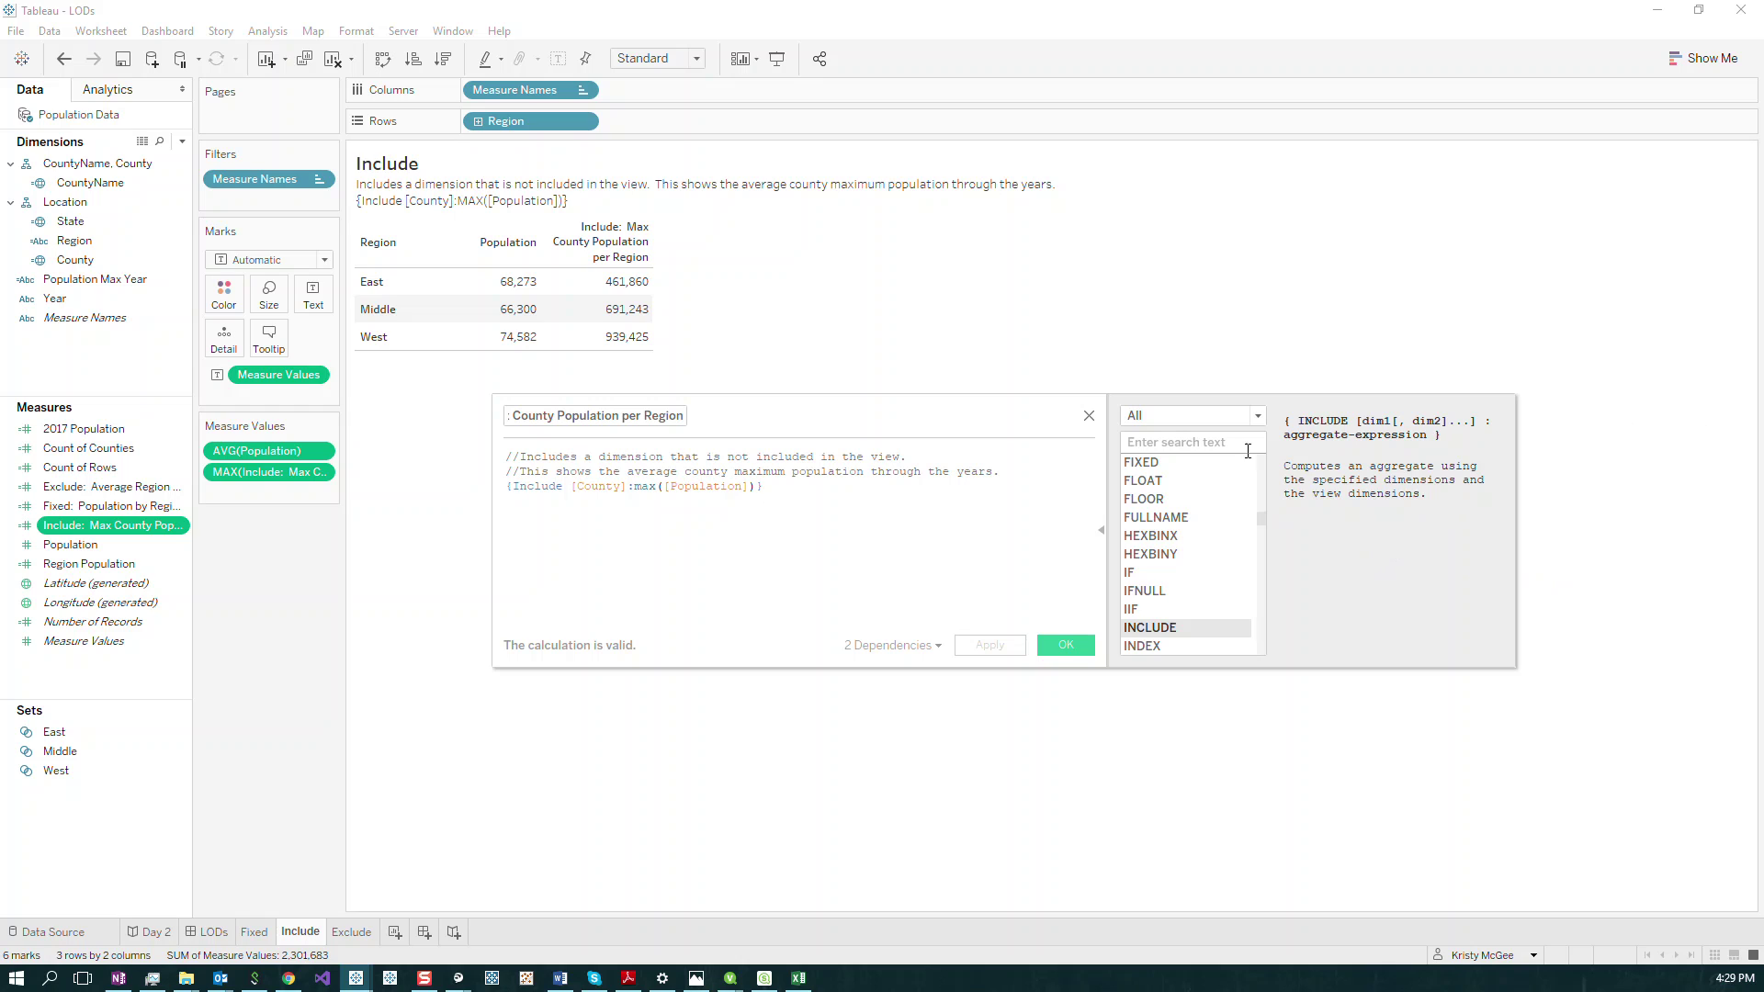
pyautogui.click(1088, 420)
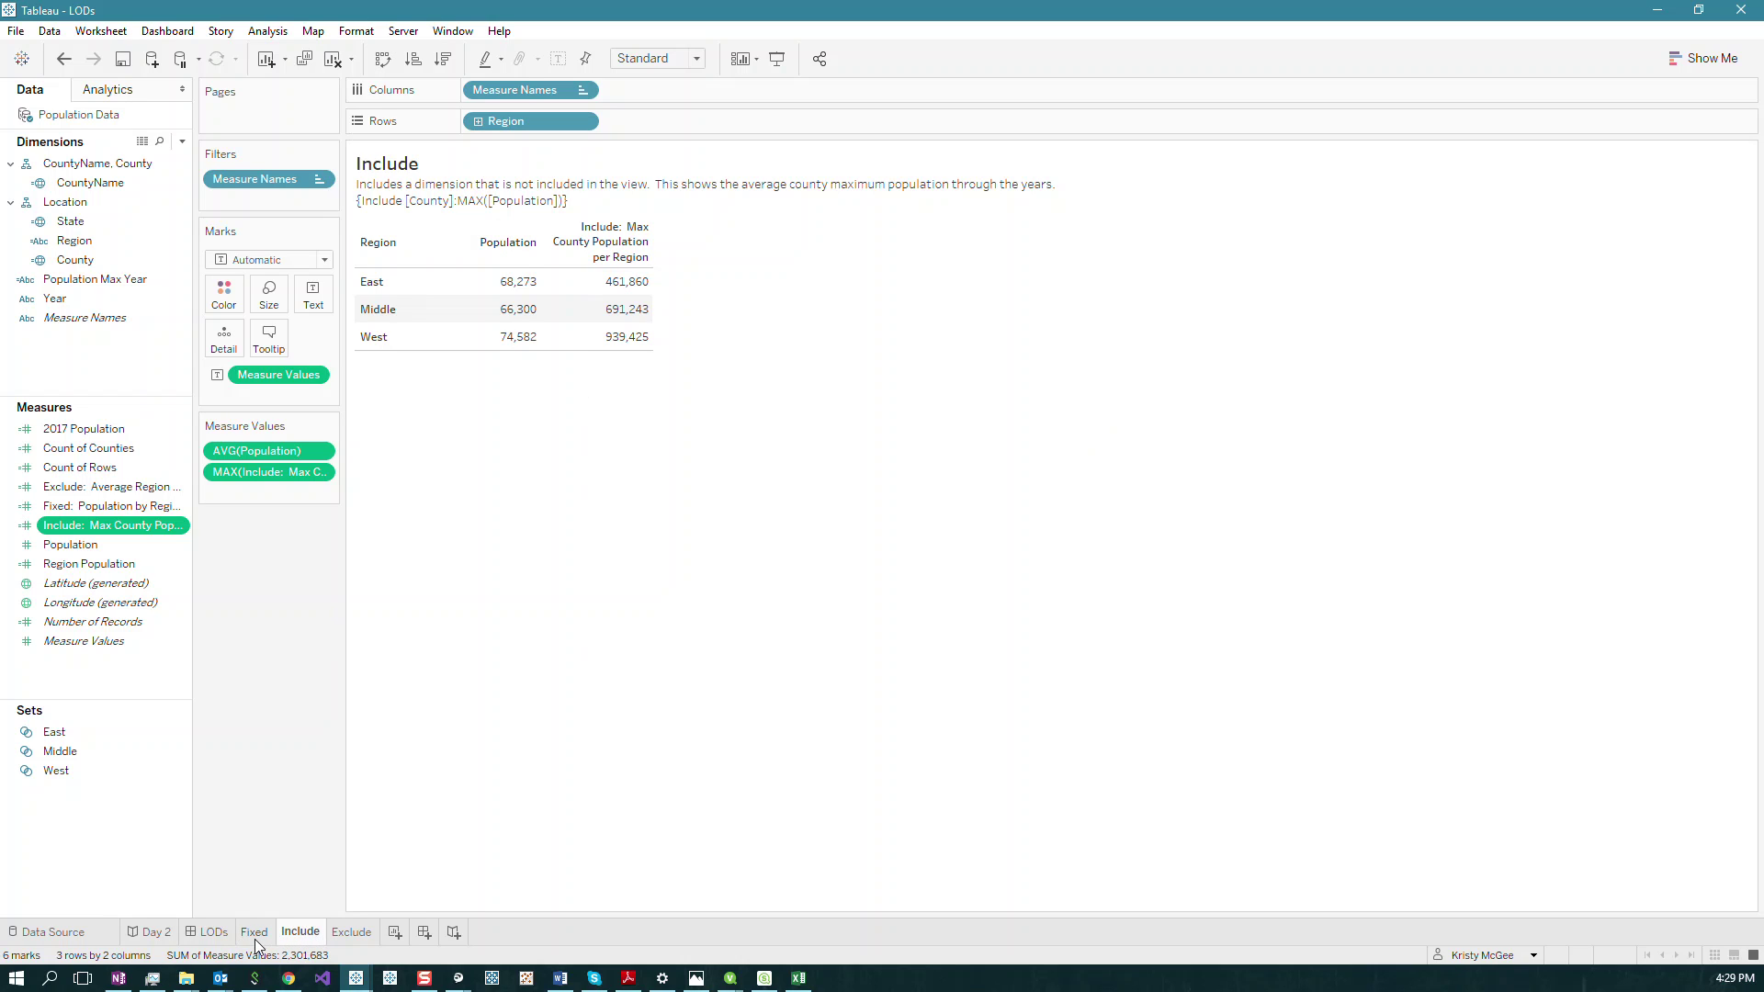
# On the Exclude sheet, expand Region to County to compare the Exclude: Average Region Population values with each county's population.
pyautogui.moveTo(285, 943)
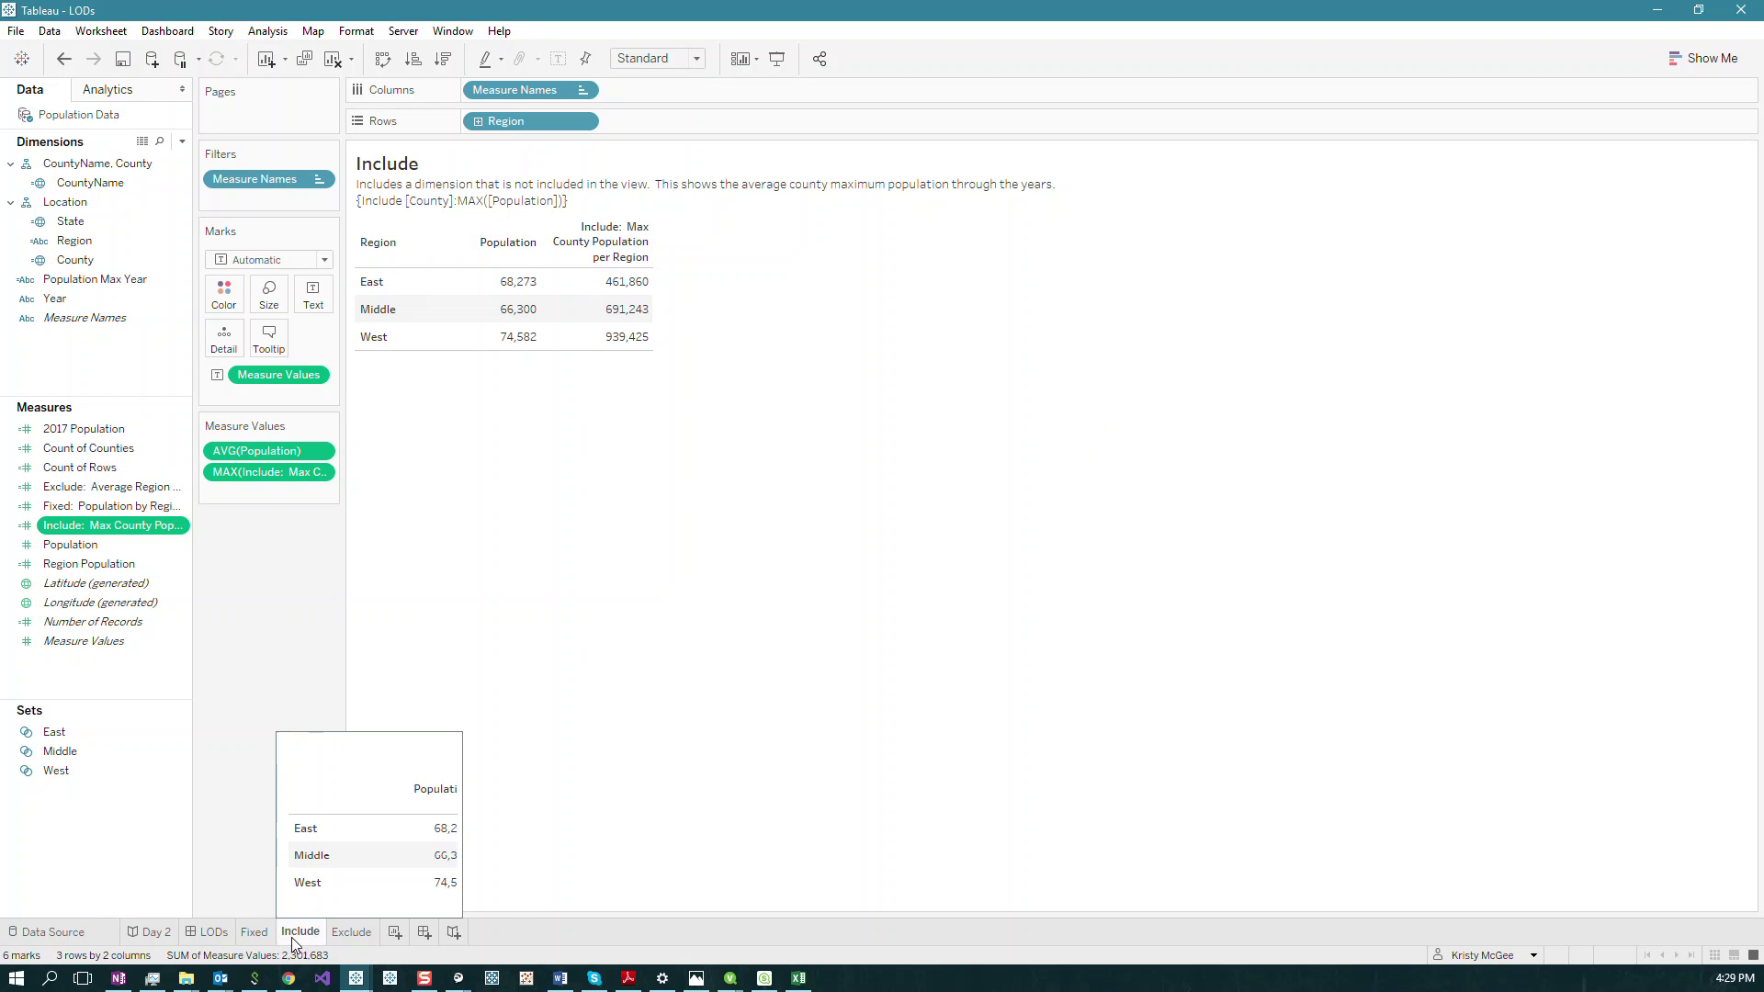
pyautogui.click(358, 930)
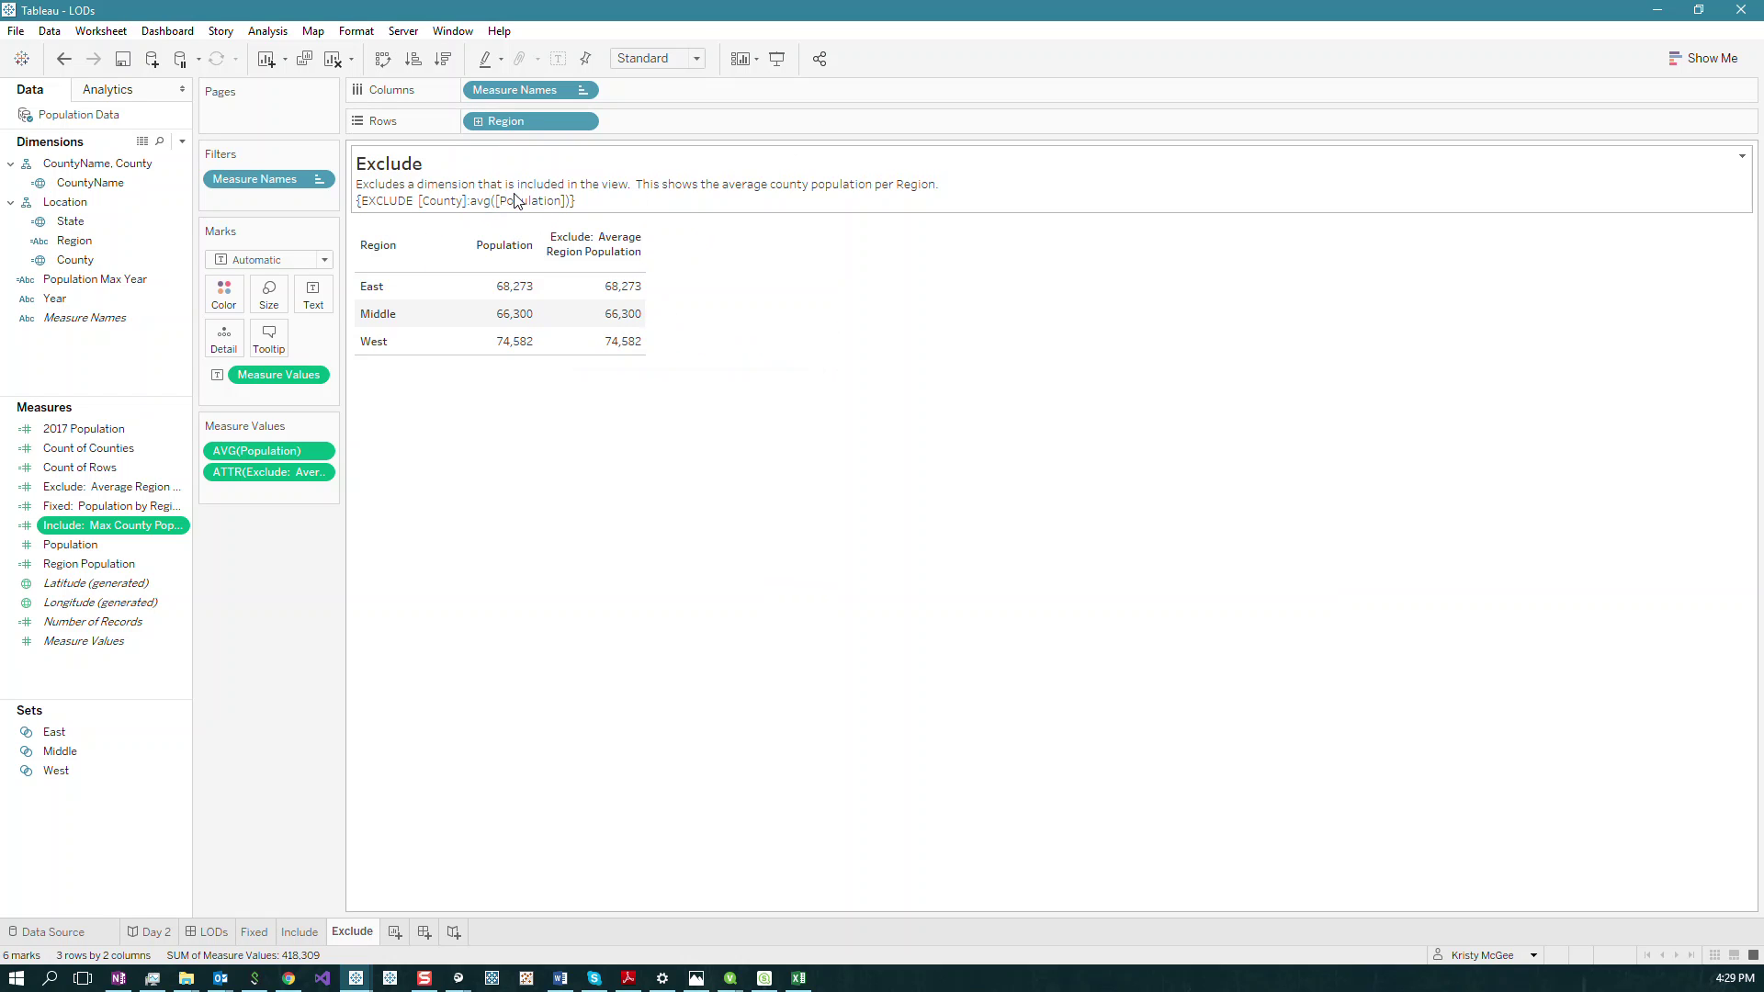
pyautogui.click(479, 125)
pyautogui.click(478, 124)
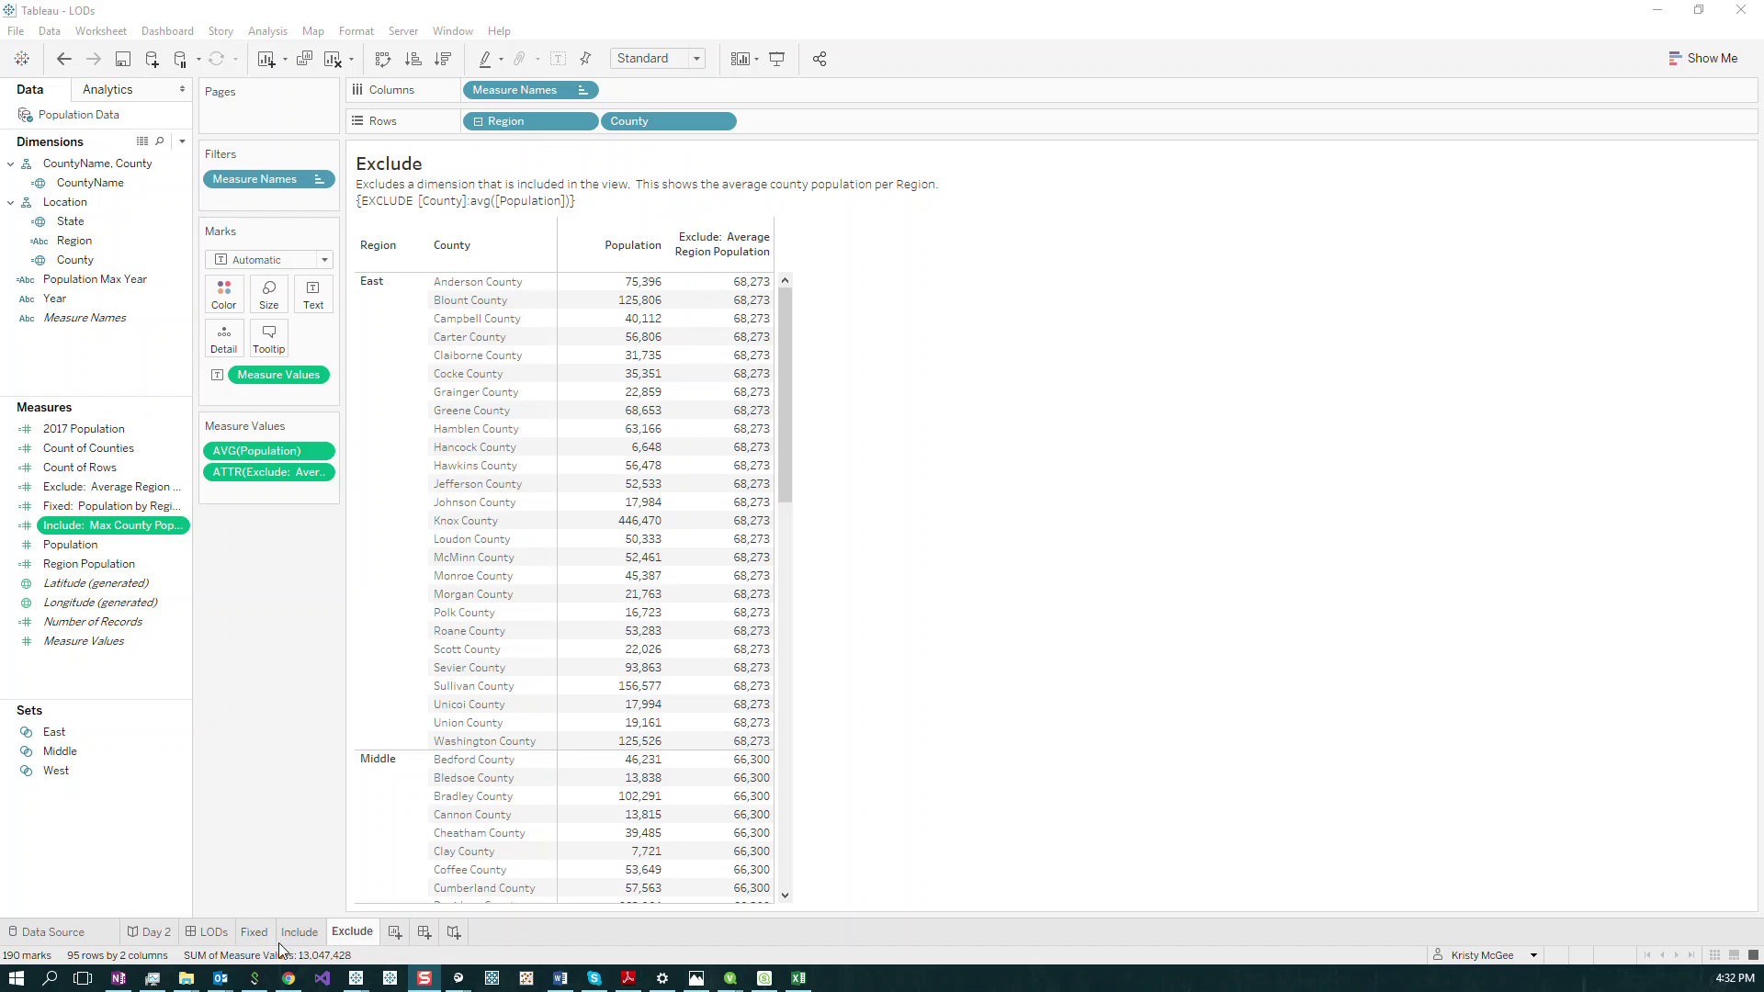
# On the Fixed sheet, create a calculated field named Table Scope with the formula {min([Population])} and apply it.
pyautogui.click(252, 932)
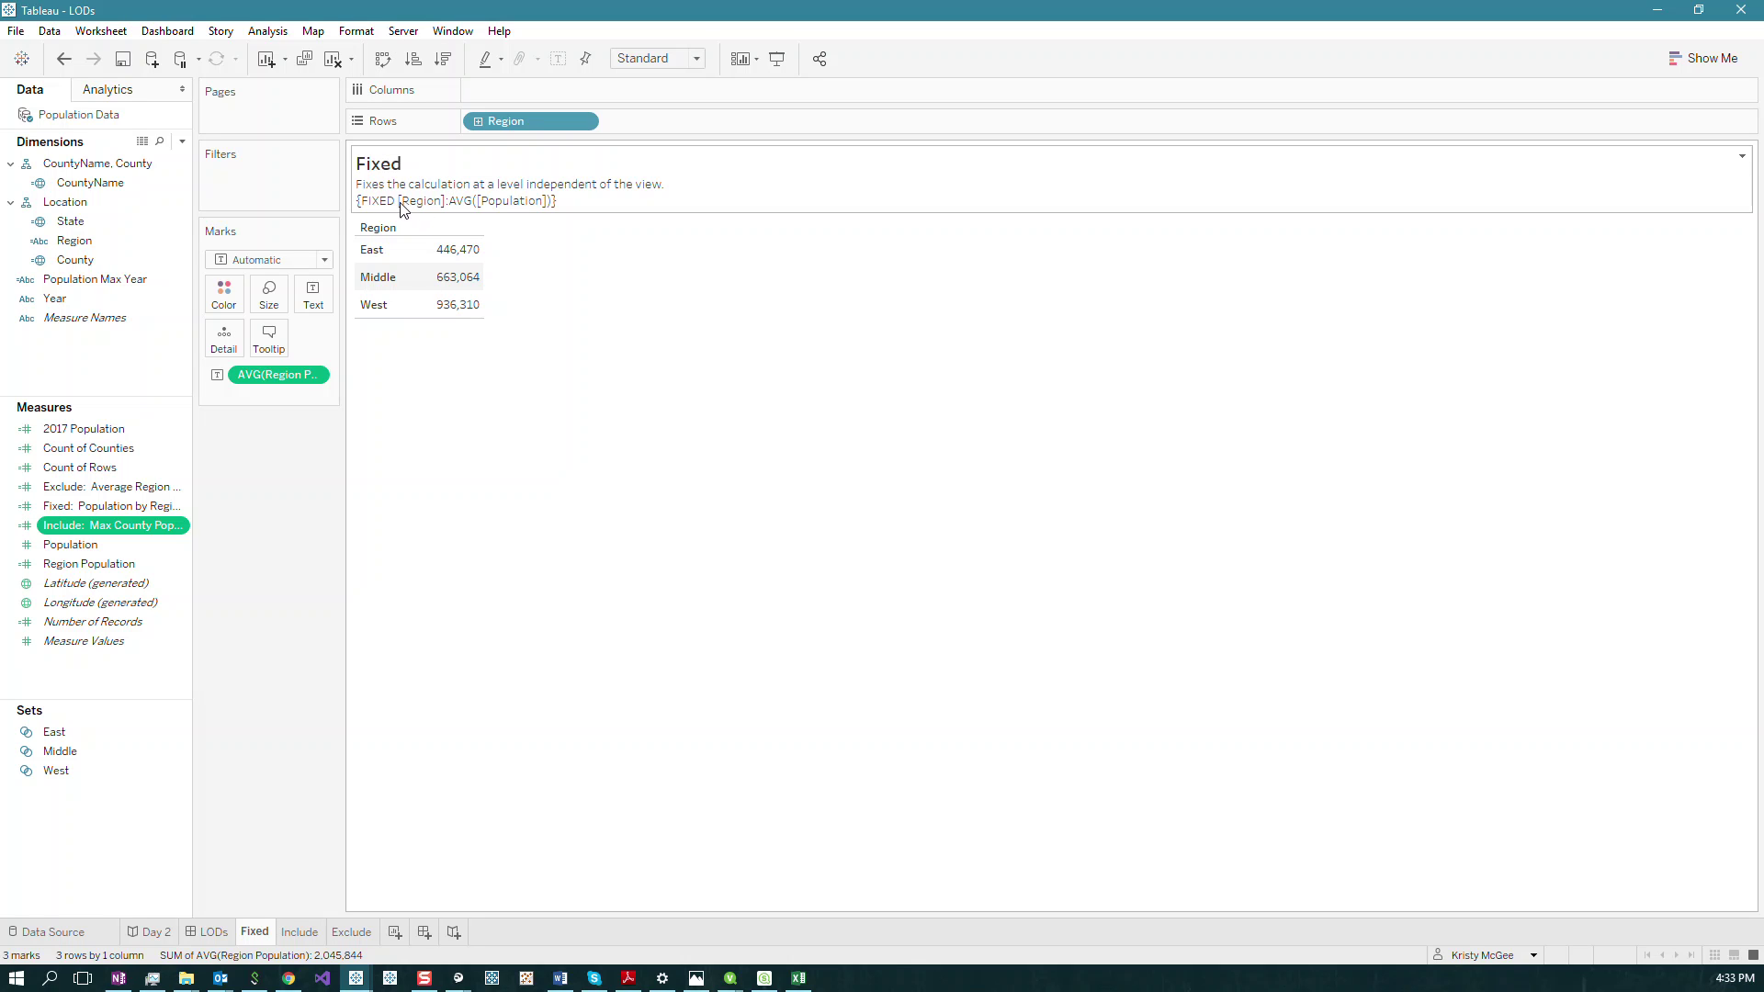
pyautogui.moveTo(477, 291)
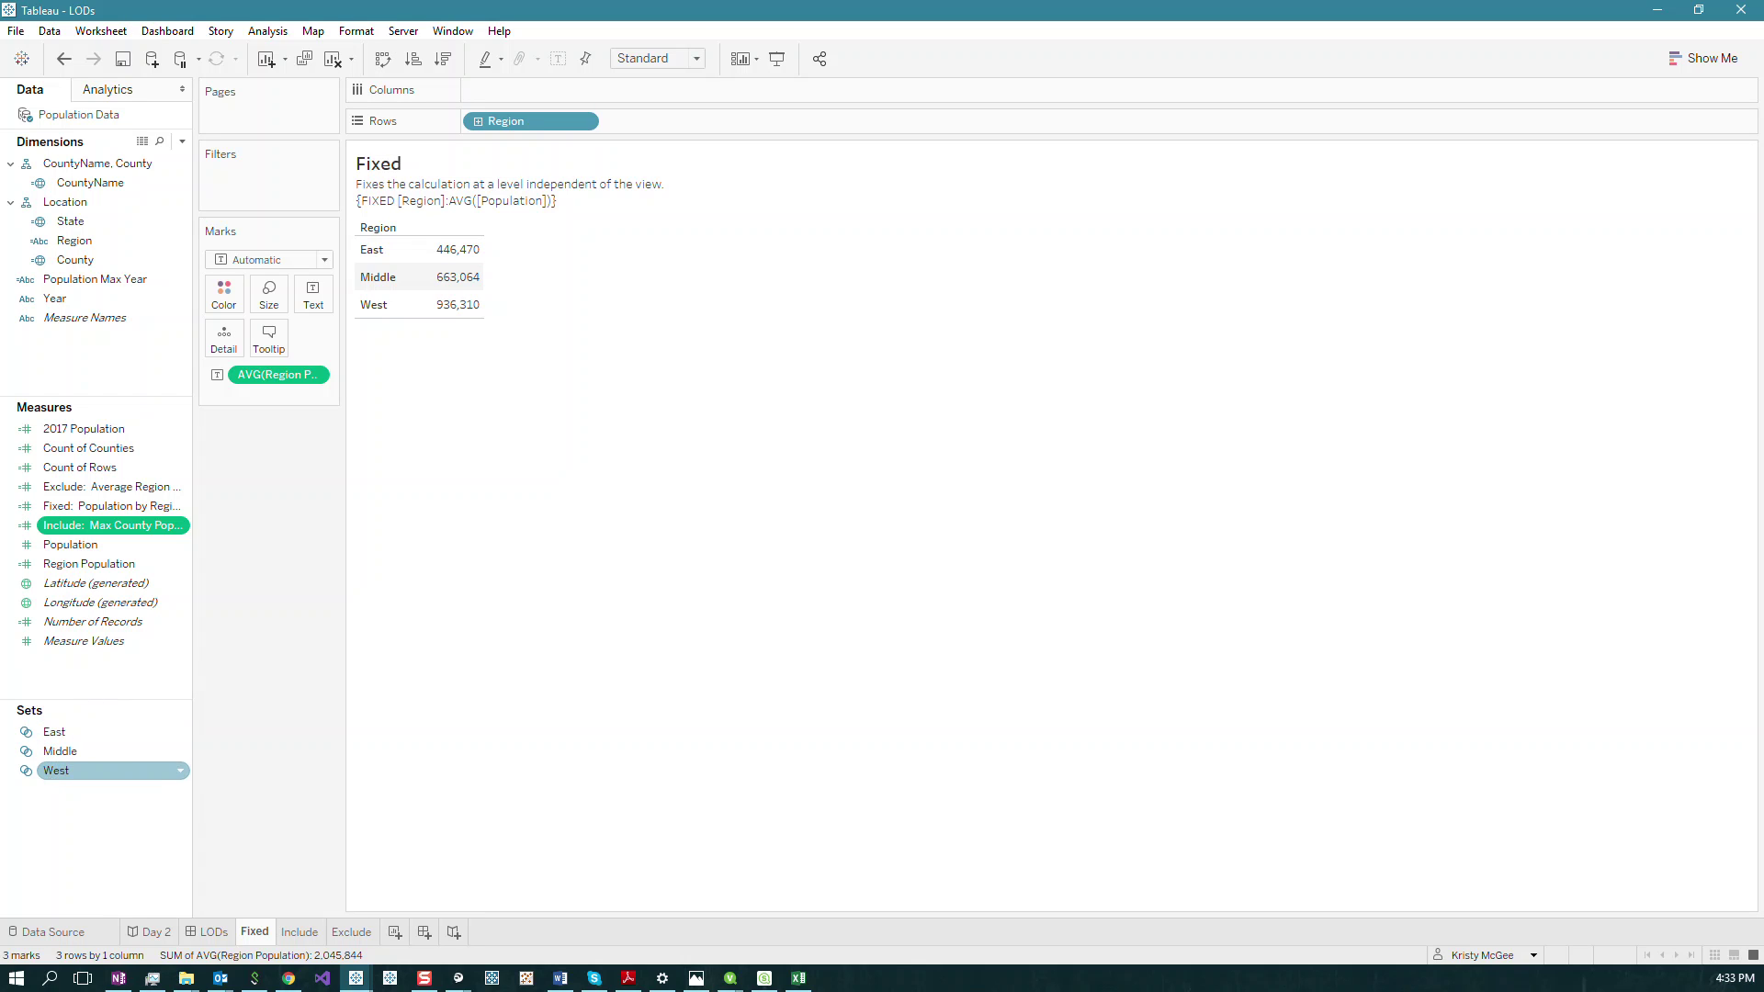
pyautogui.rightClick(115, 664)
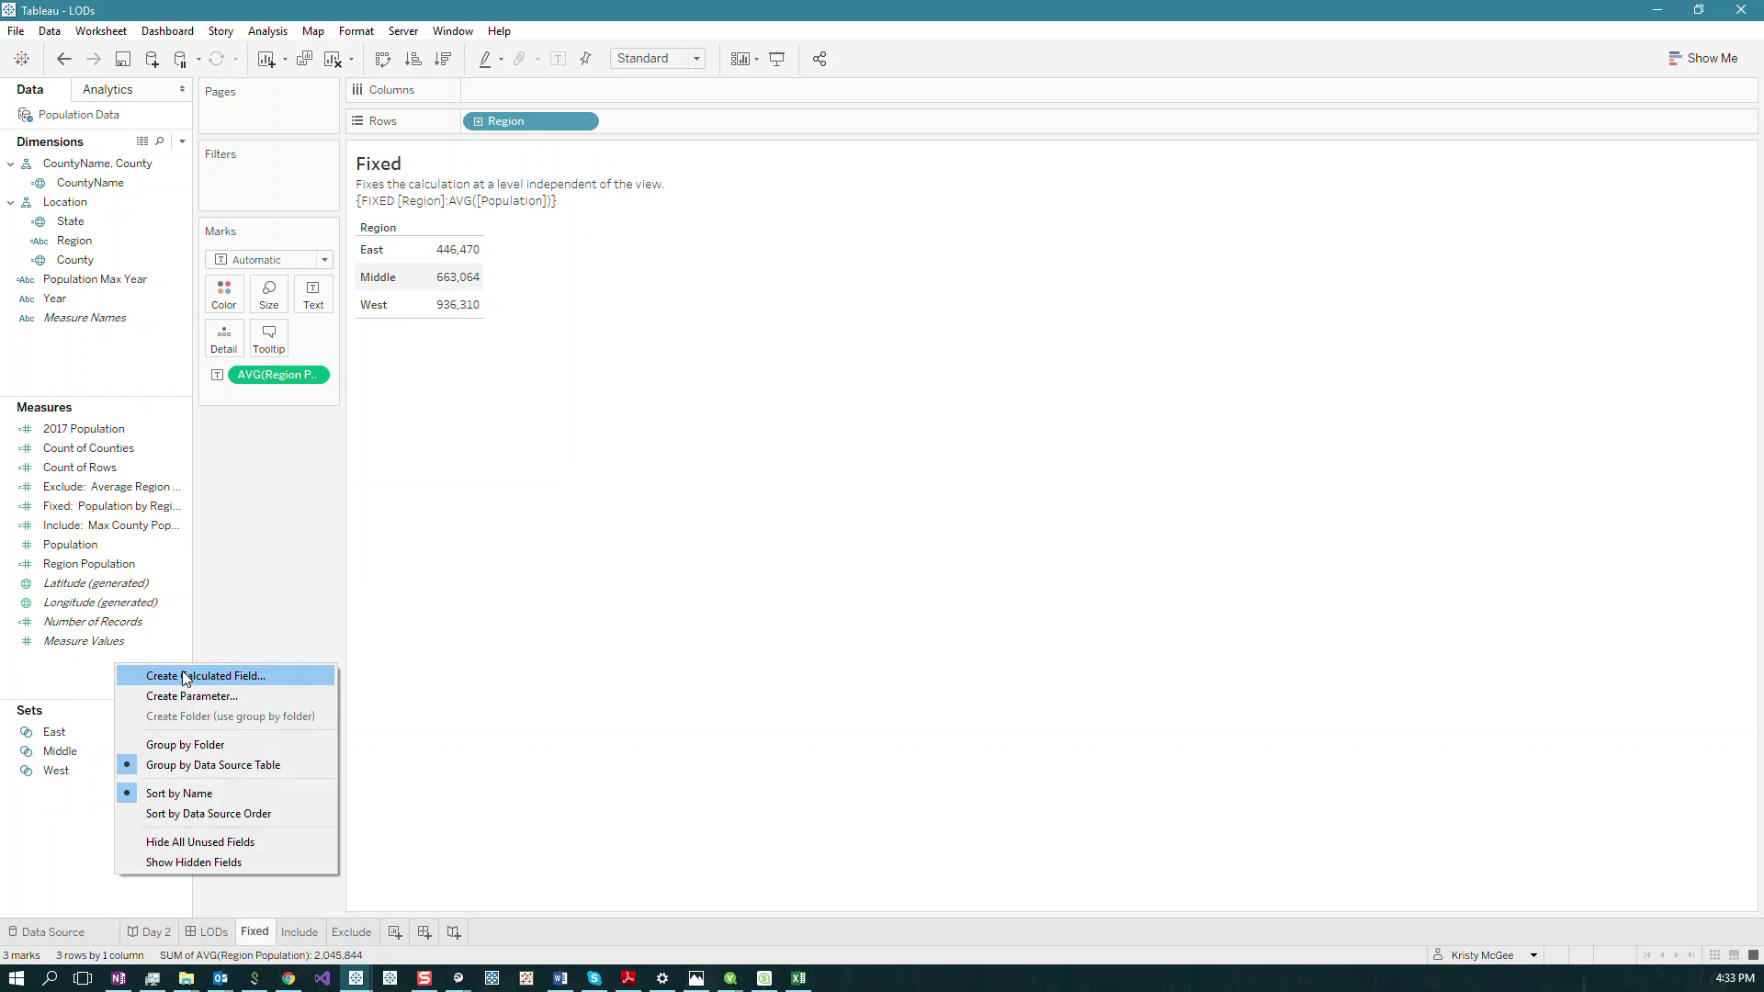
pyautogui.click(186, 677)
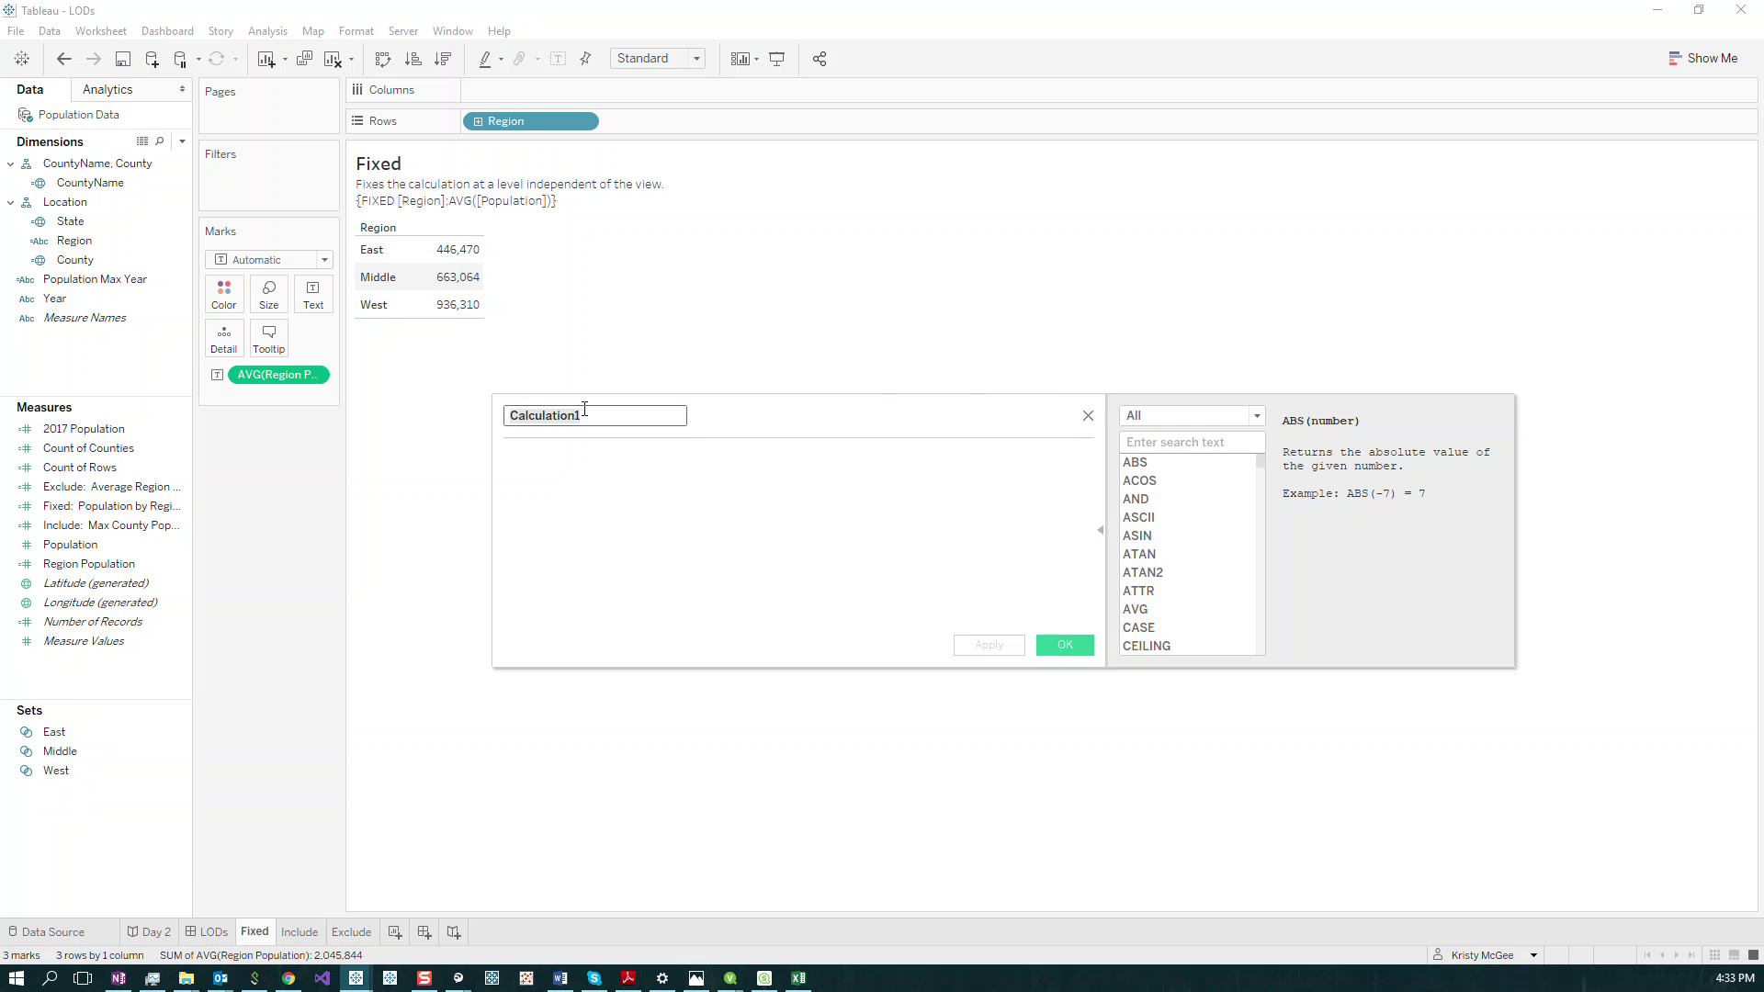
pyautogui.write('Table Scope')
pyautogui.press('Tab')
pyautogui.write('{')
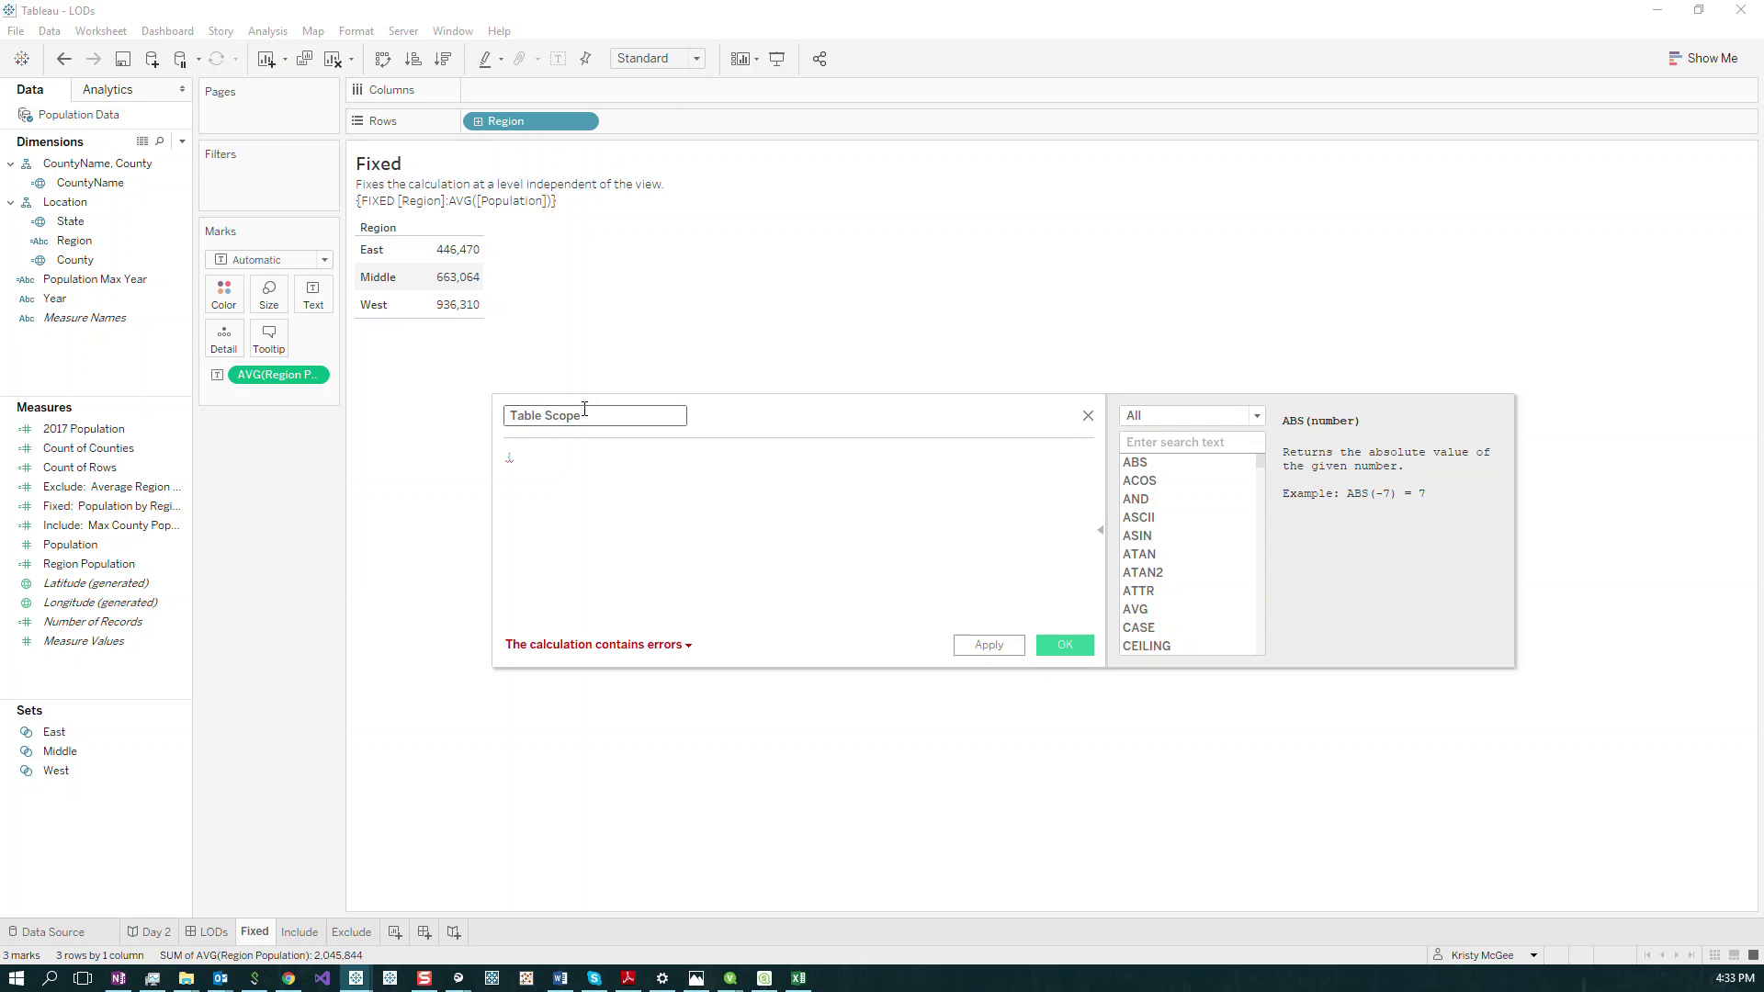
pyautogui.write('min([Population]')
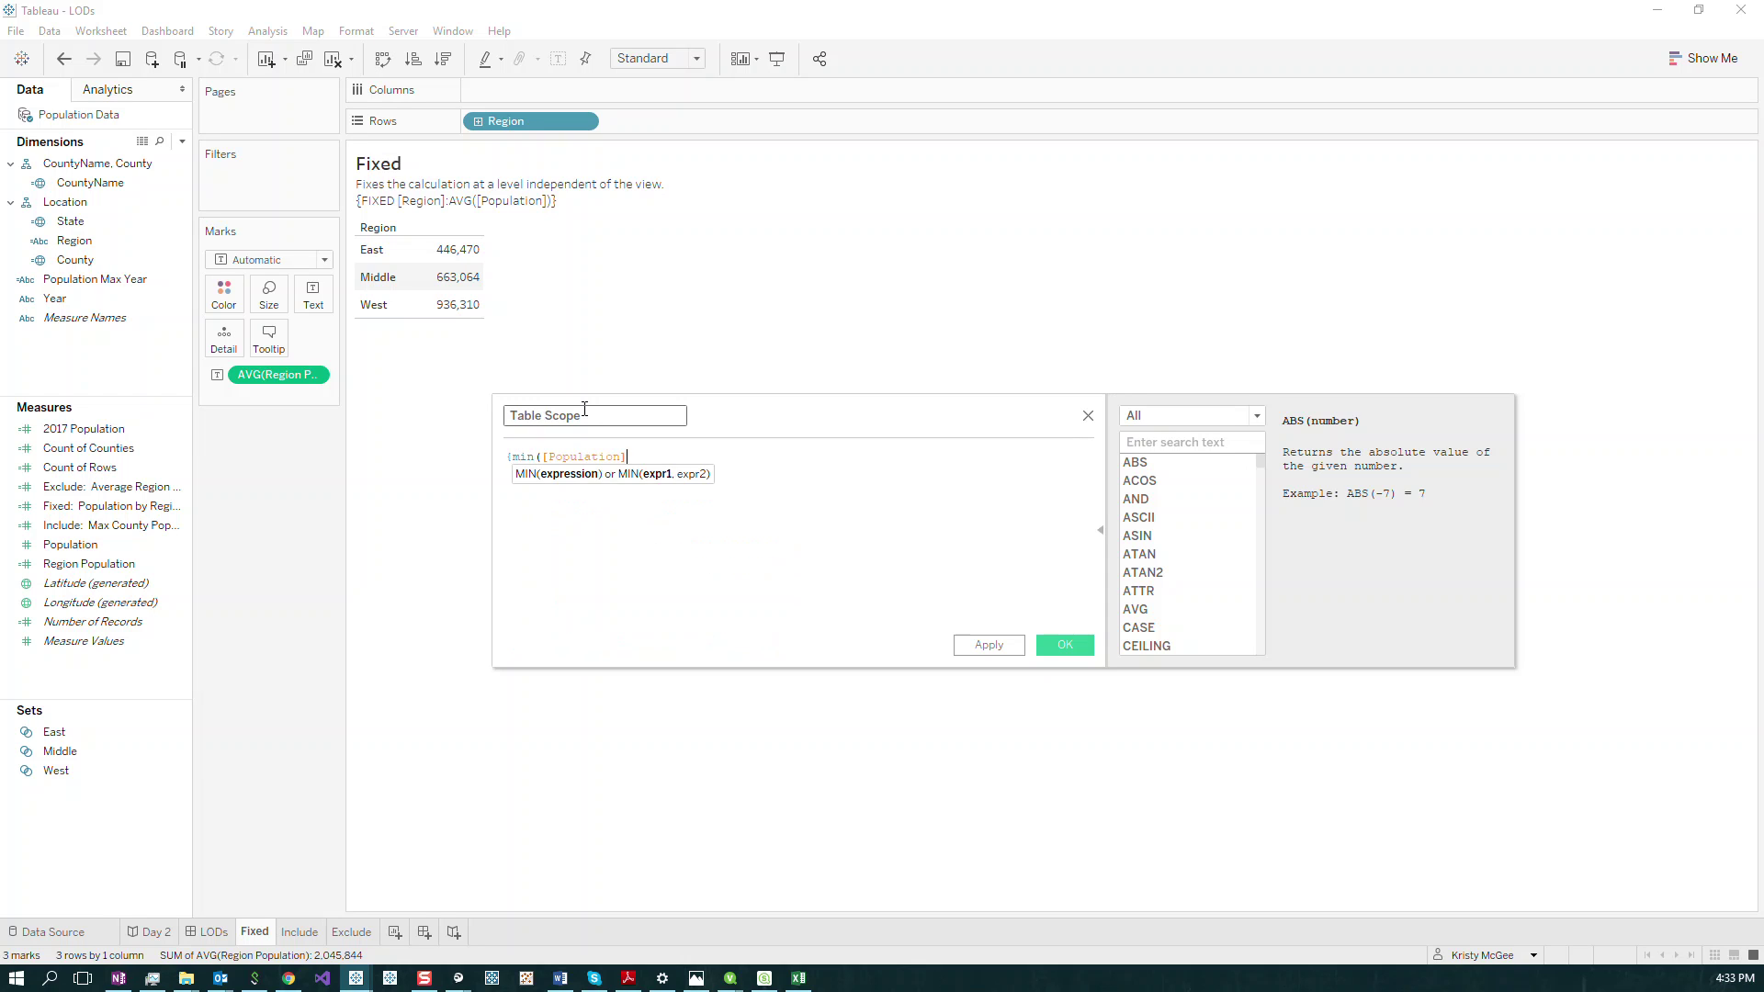
pyautogui.write(')')
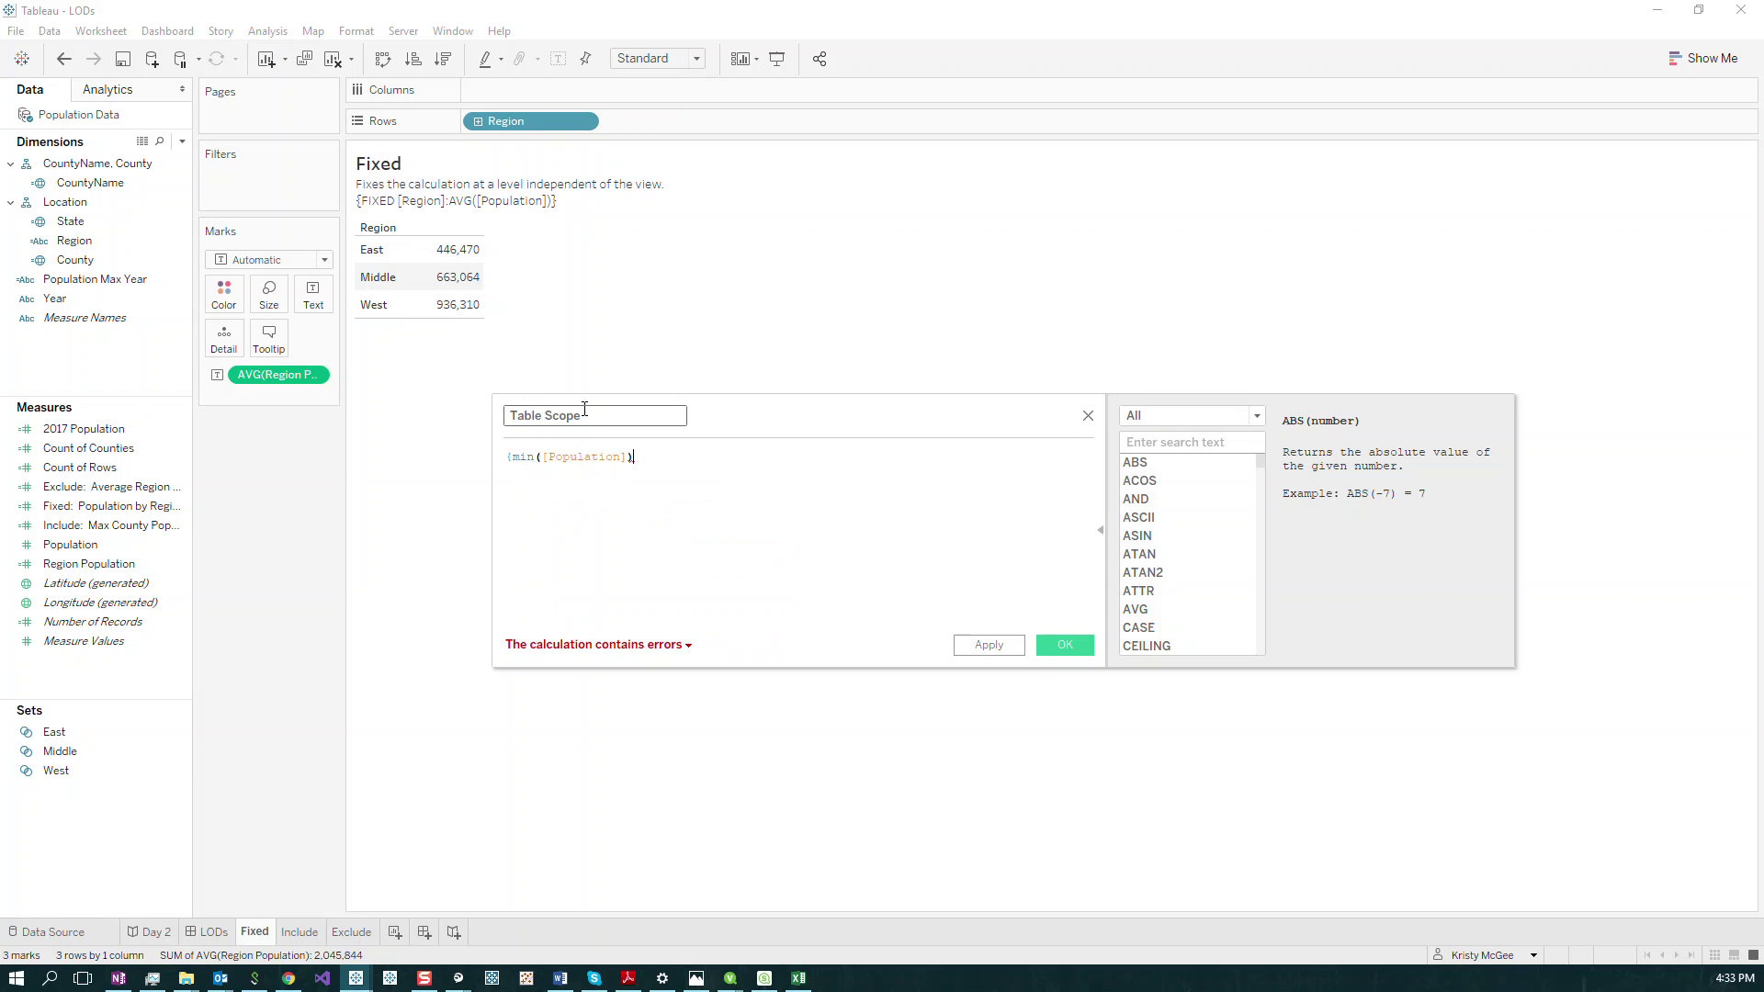
pyautogui.write('}')
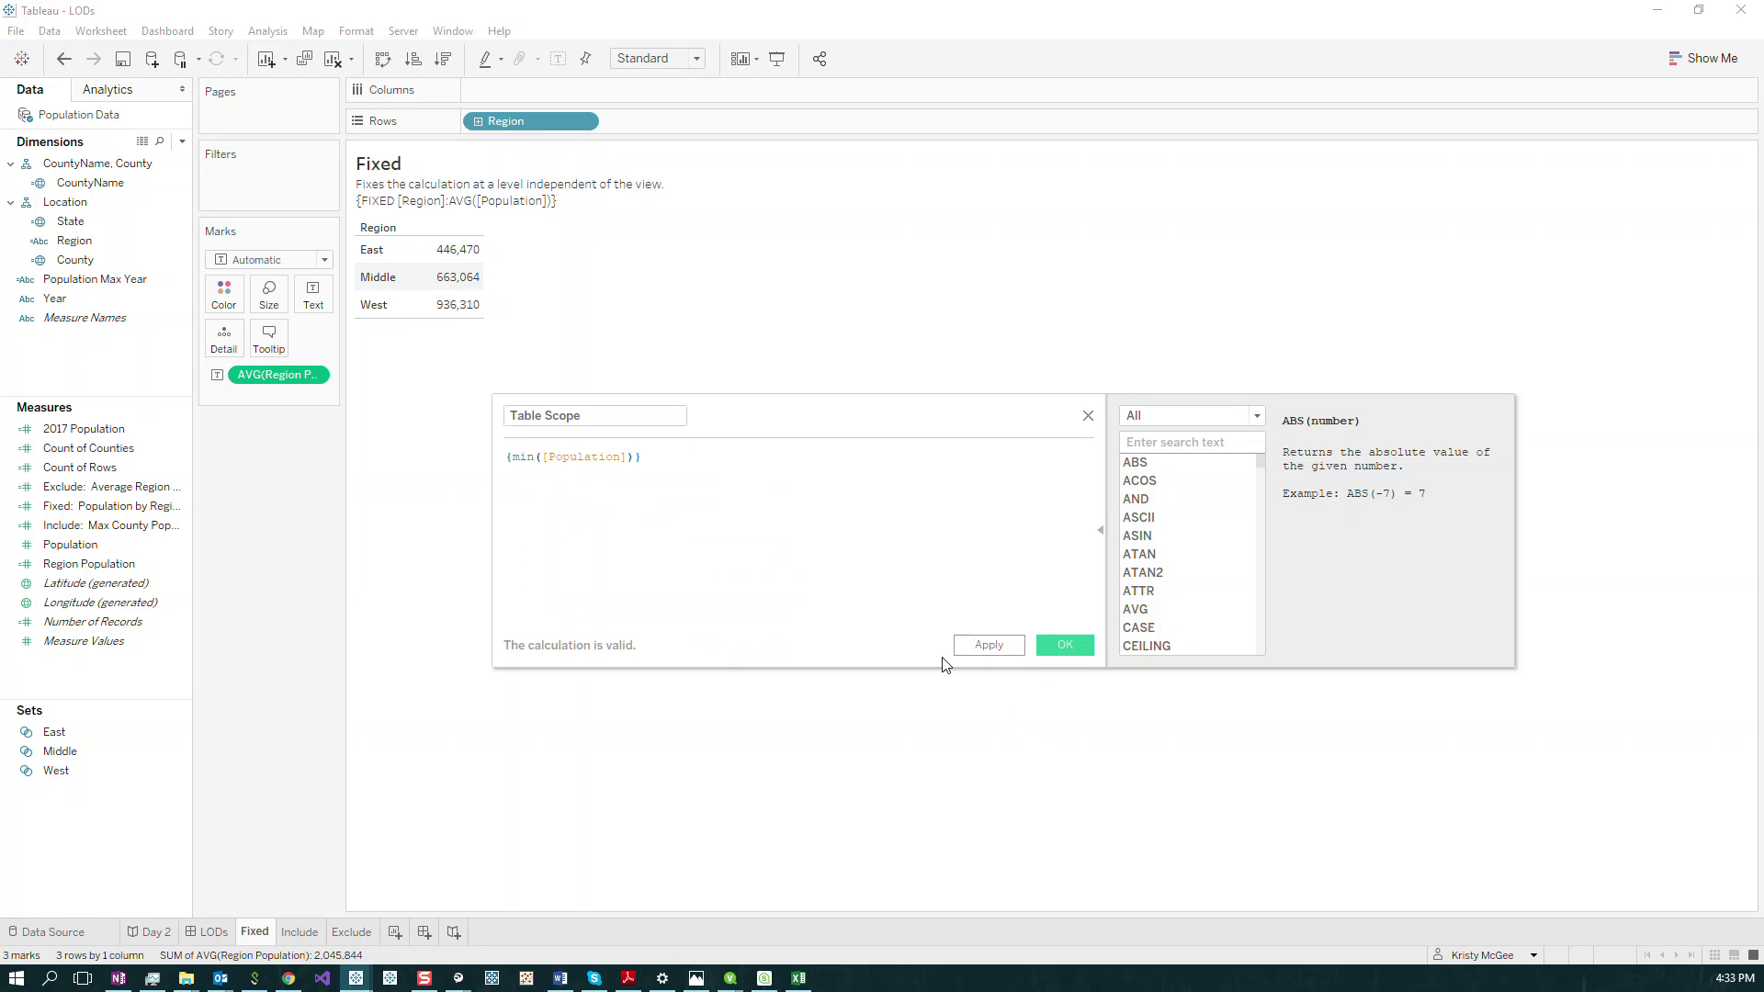
pyautogui.click(987, 647)
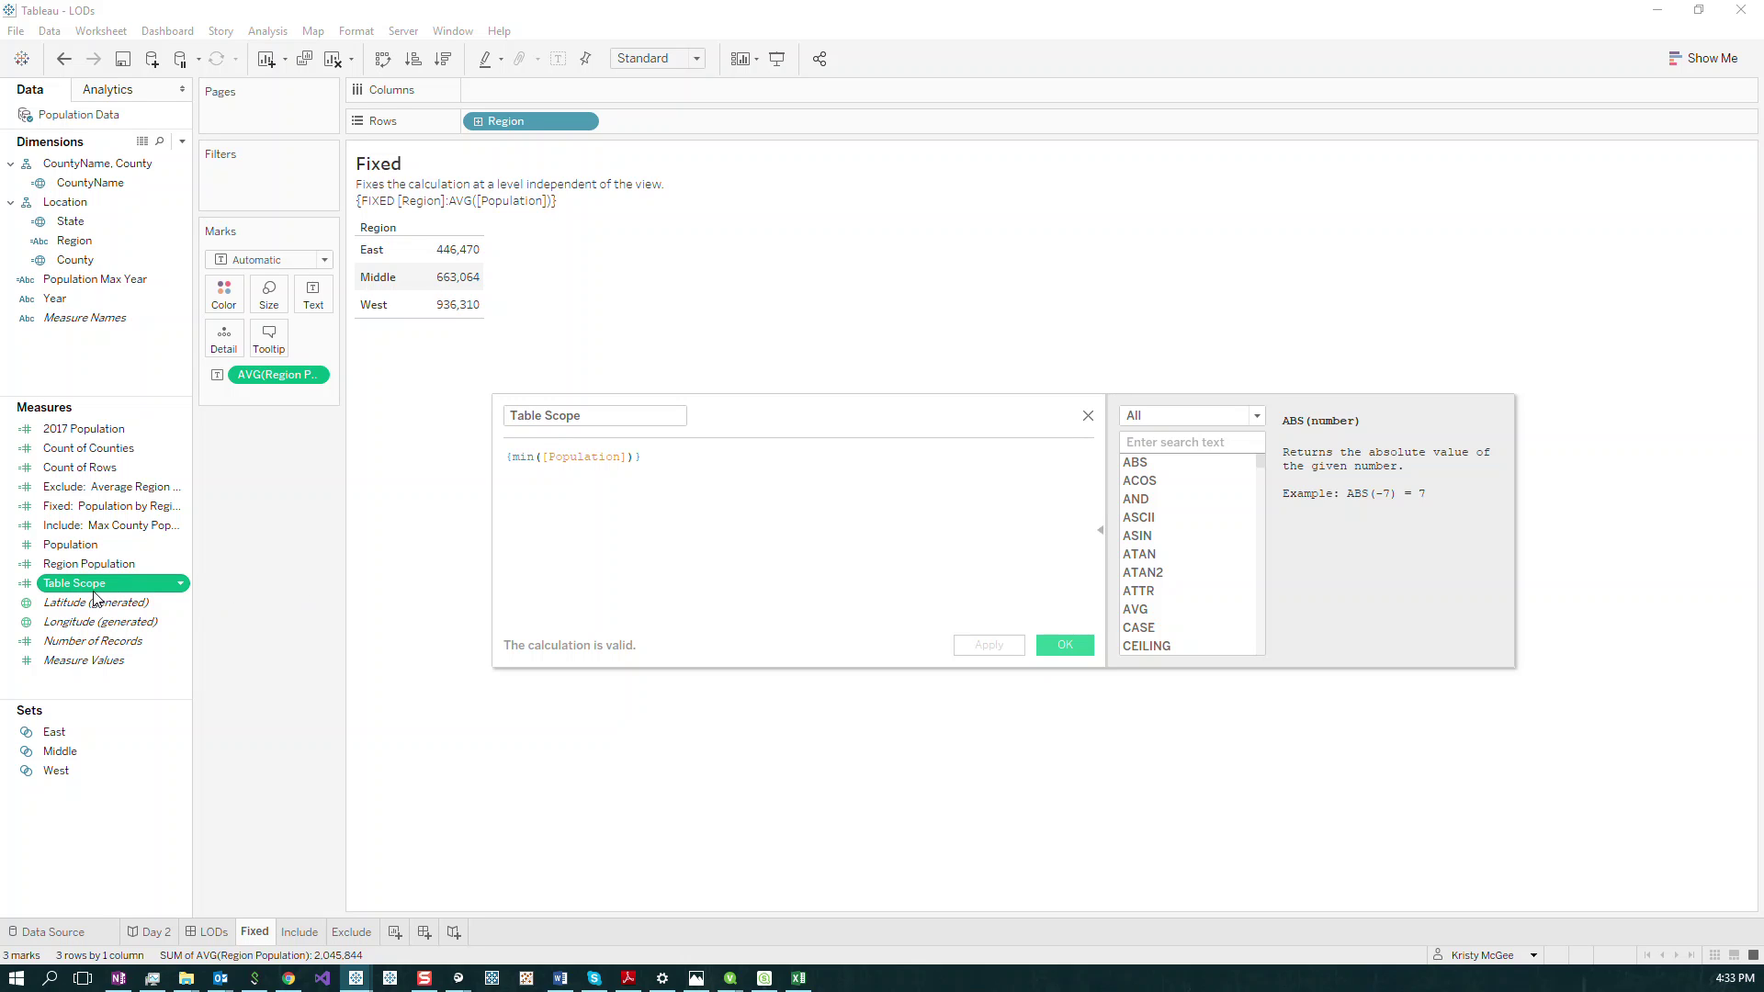
# Replace Region Population with Table Scope as the table's displayed value, and set the rows to State followed by Region.
pyautogui.moveTo(95, 588)
pyautogui.mouseDown()
pyautogui.moveTo(373, 449)
pyautogui.moveTo(734, 70)
pyautogui.moveTo(369, 221)
pyautogui.moveTo(311, 300)
pyautogui.moveTo(299, 395)
pyautogui.moveTo(286, 377)
pyautogui.mouseUp()
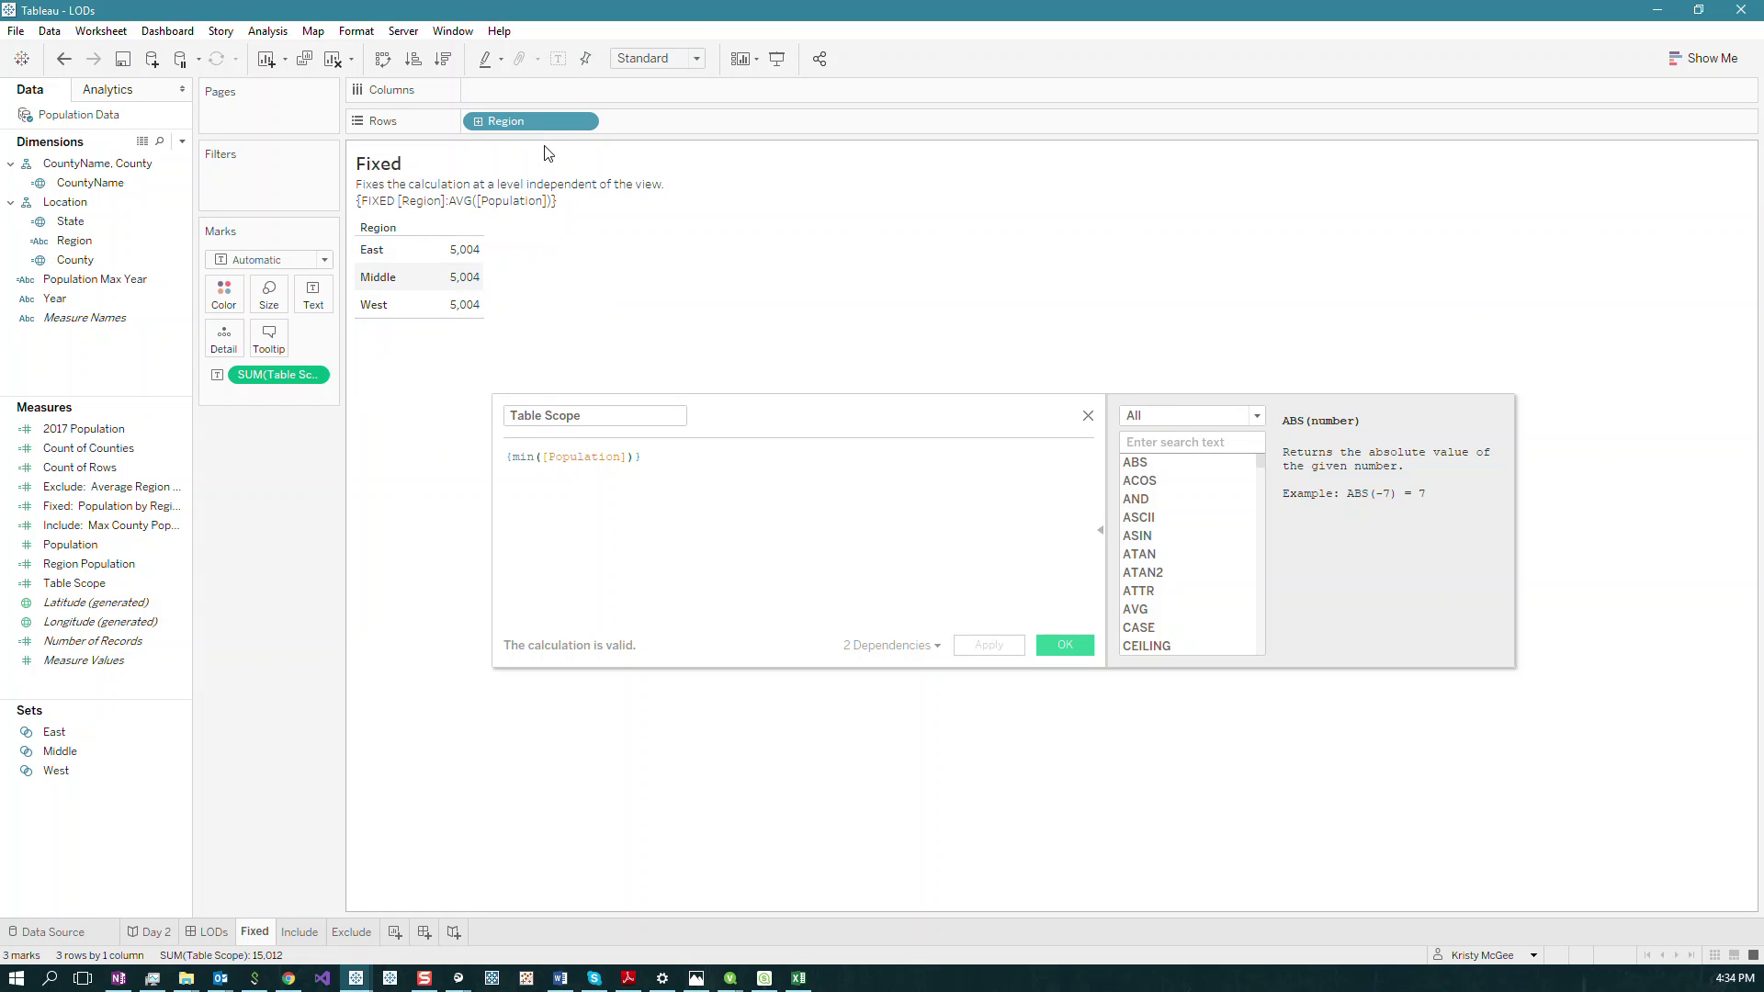
pyautogui.moveTo(69, 221); pyautogui.dragTo(528, 118)
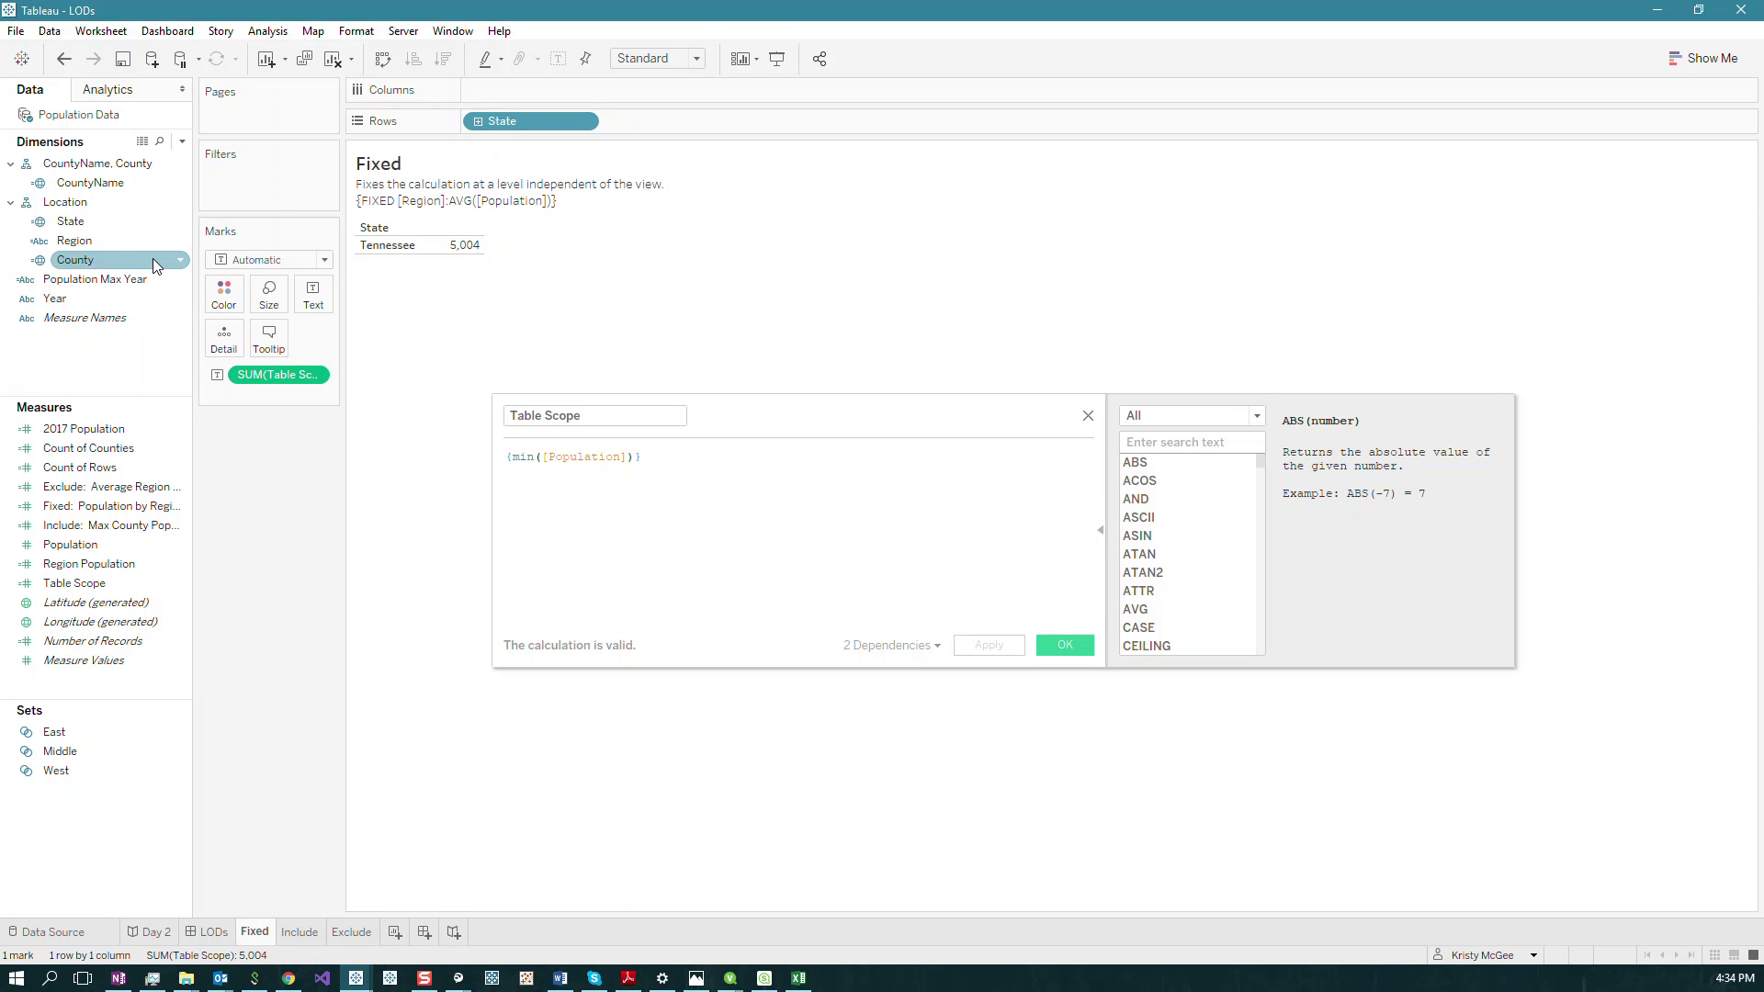
pyautogui.moveTo(74, 241); pyautogui.dragTo(588, 122)
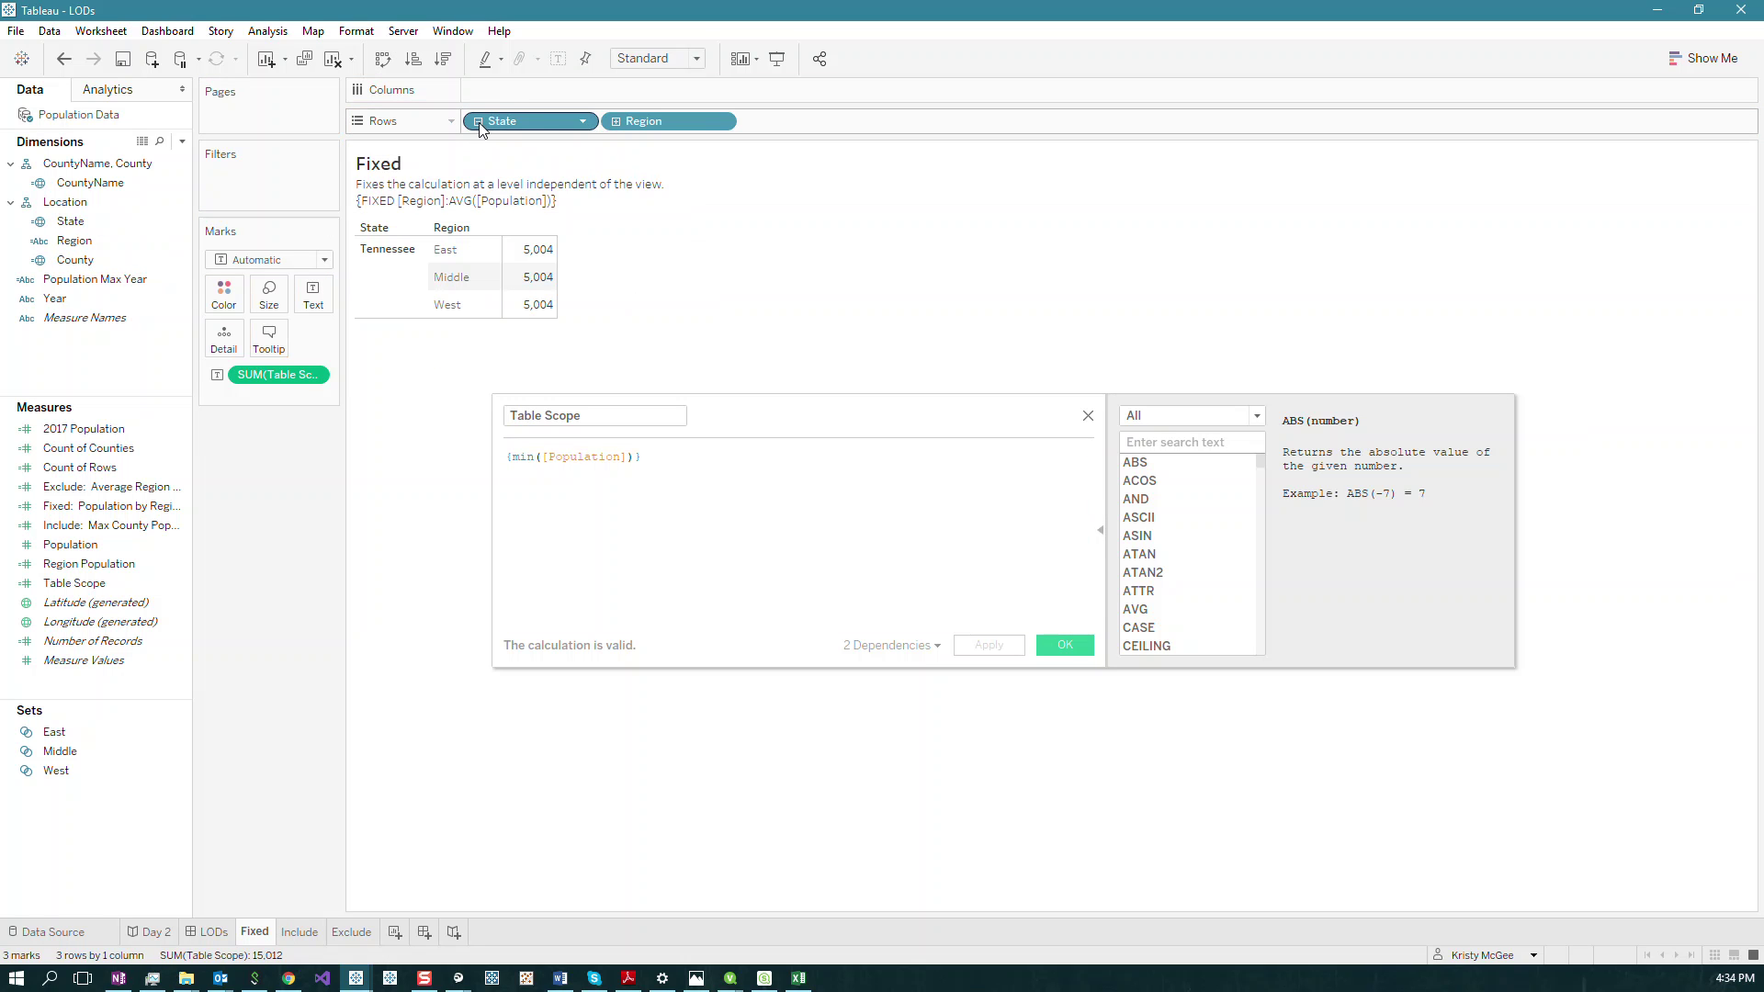
# Expand Region to County, add Year to the columns, and close the Table Scope editor to uncover the table.
pyautogui.click(615, 122)
pyautogui.moveTo(872, 425); pyautogui.dragTo(1197, 245)
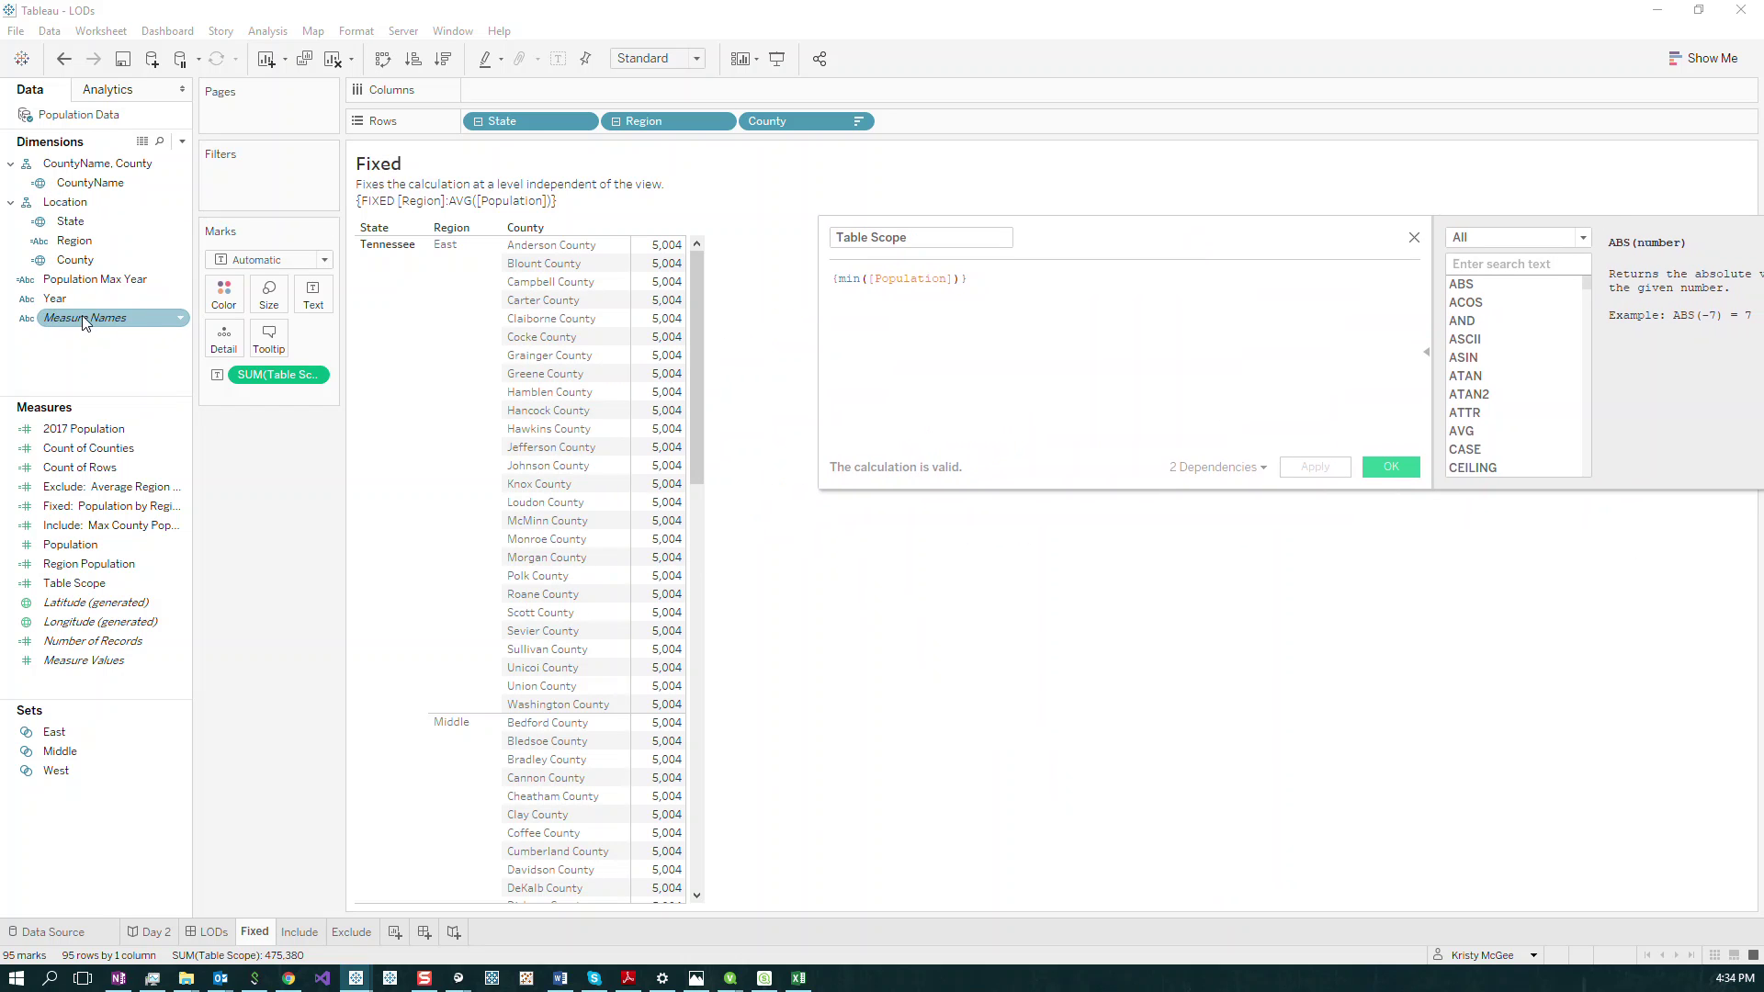
pyautogui.moveTo(55, 299); pyautogui.dragTo(570, 91)
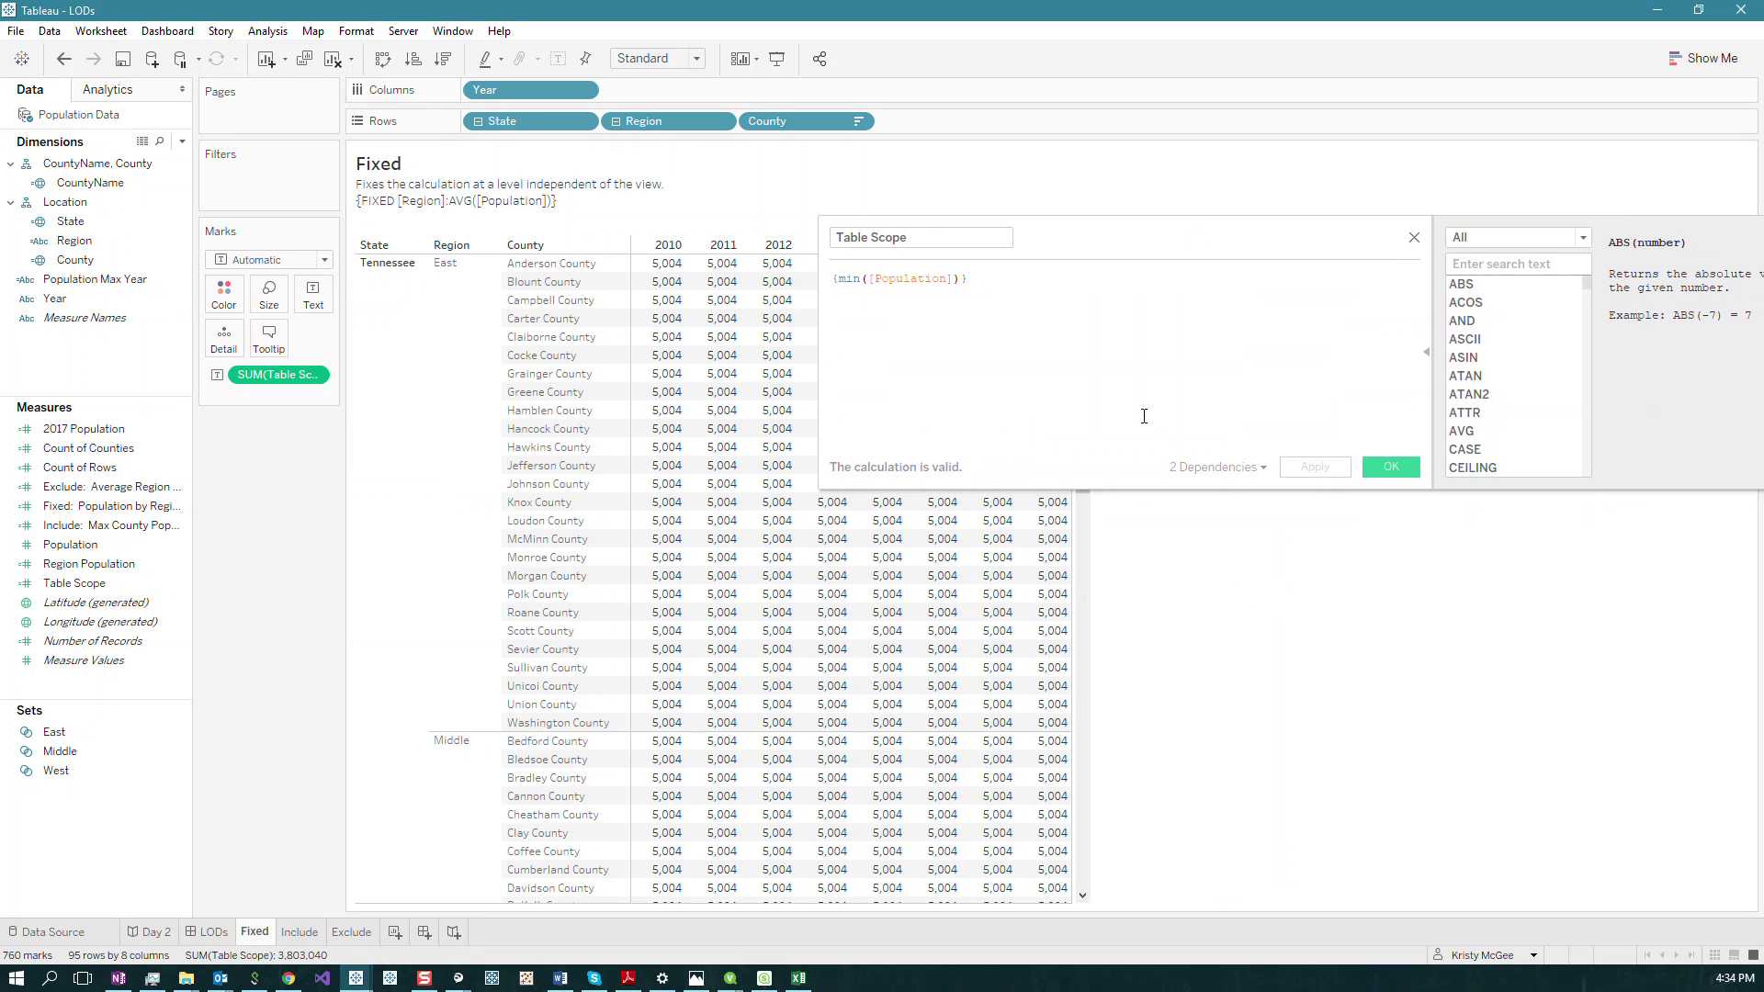
pyautogui.click(1413, 237)
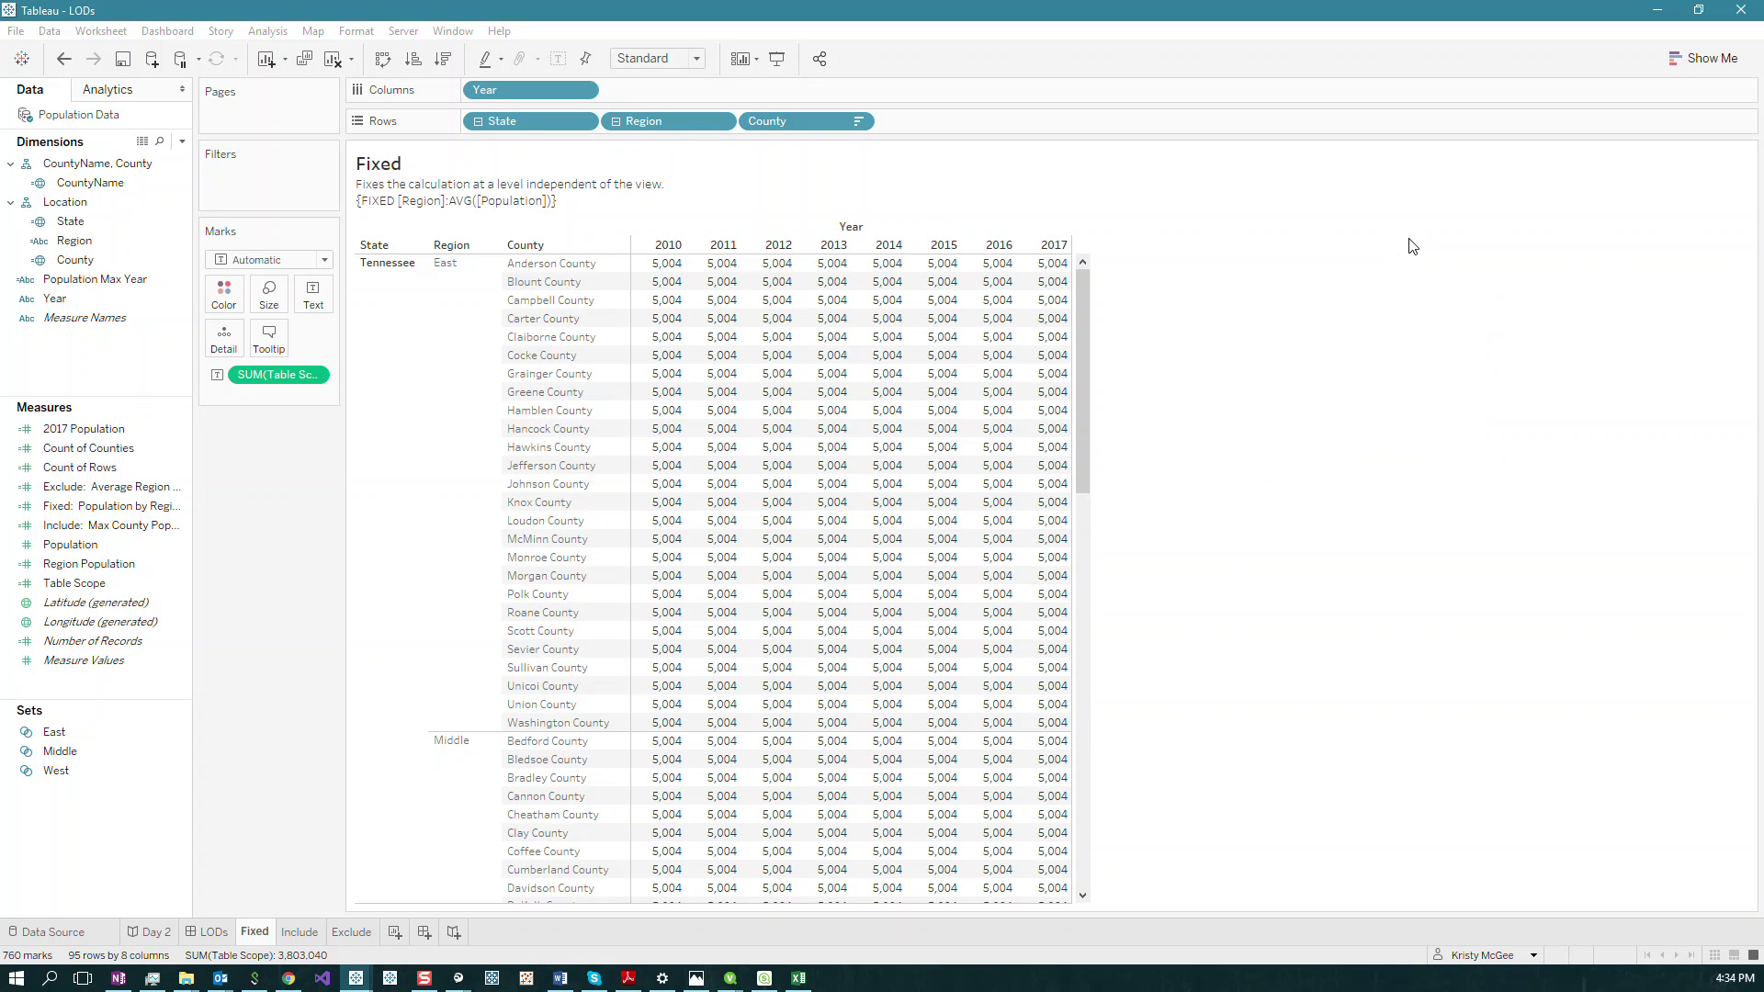